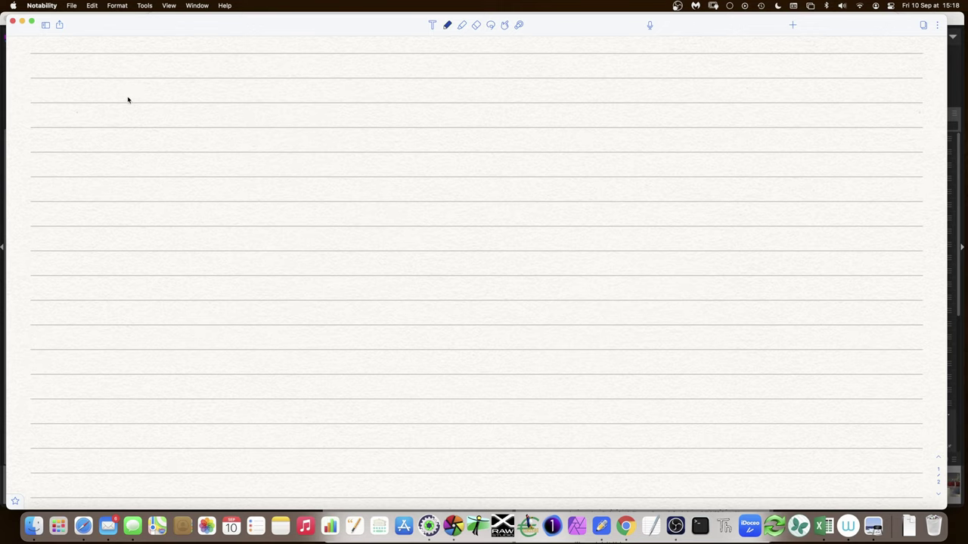
Step: Handwrite the heading "Multiply blend mode" with "photo source : a" and "module : b" listed beneath it
mouse_move(130, 100)
mouse_down()
mouse_move(194, 97)
mouse_move(198, 82)
mouse_move(214, 128)
mouse_move(244, 82)
mouse_move(245, 94)
mouse_move(263, 100)
mouse_move(282, 81)
mouse_move(308, 100)
mouse_move(360, 97)
mouse_up()
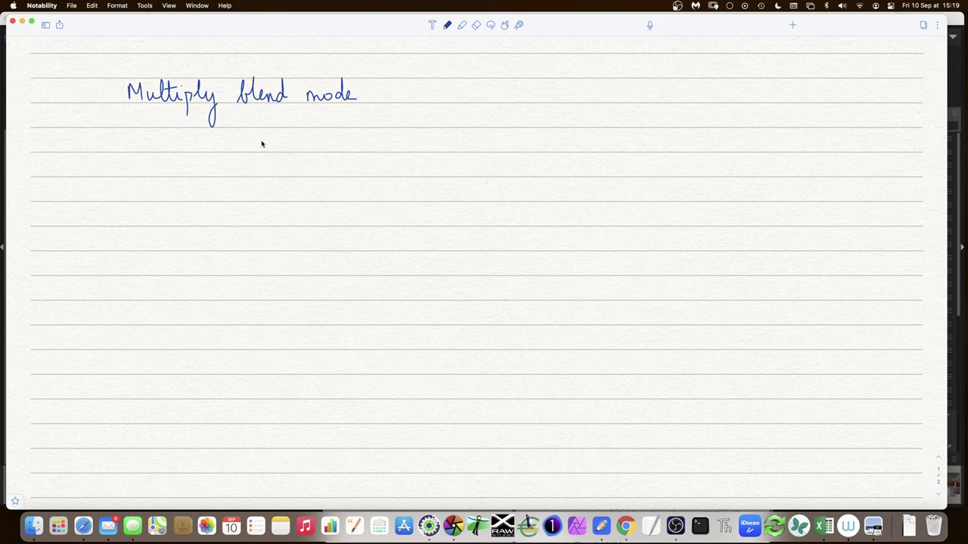
mouse_move(262, 142)
mouse_down()
mouse_move(260, 157)
mouse_move(270, 148)
mouse_move(306, 152)
mouse_move(310, 140)
mouse_move(335, 152)
mouse_move(366, 138)
mouse_move(379, 143)
mouse_up()
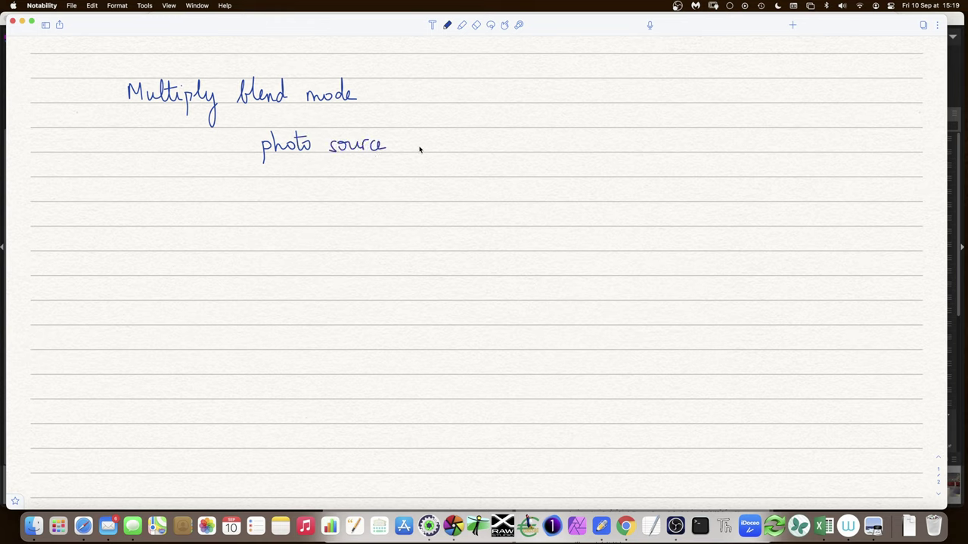
drag(433, 146, 446, 147)
drag(274, 170, 355, 173)
drag(426, 156, 427, 173)
Step: Sketch two stacked layer parallelograms labelled "source a" below and "module b" above, with an arrow pointing up at them from underneath
drag(588, 137, 556, 171)
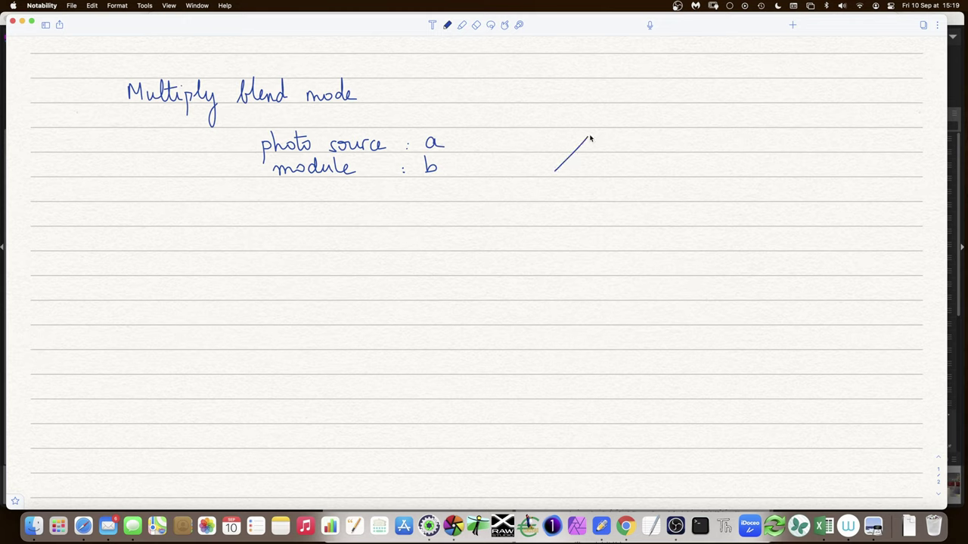
mouse_move(591, 135)
mouse_down()
mouse_move(678, 135)
mouse_move(636, 172)
mouse_up()
drag(558, 173, 634, 173)
mouse_move(605, 250)
mouse_down()
mouse_move(600, 187)
mouse_move(608, 188)
mouse_up()
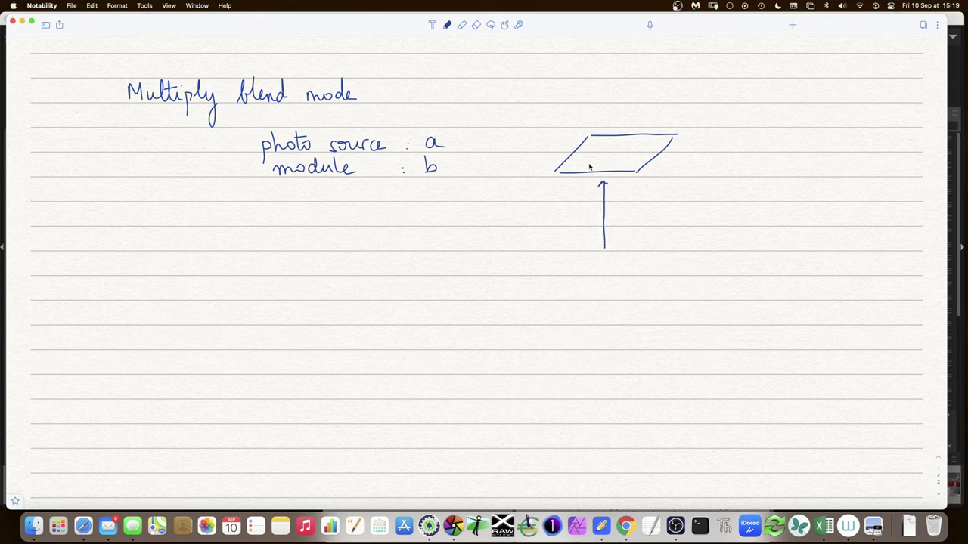
drag(584, 162, 654, 144)
mouse_move(579, 98)
mouse_down()
mouse_move(615, 131)
mouse_move(659, 130)
mouse_move(679, 115)
mouse_move(624, 97)
mouse_move(688, 94)
mouse_up()
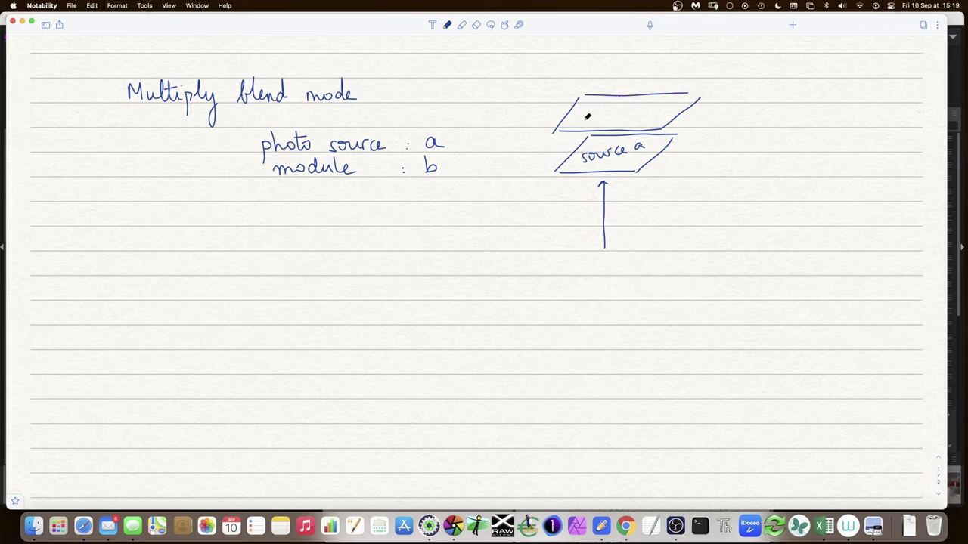
mouse_move(587, 115)
mouse_down()
mouse_move(631, 96)
mouse_move(641, 110)
mouse_move(662, 110)
mouse_up()
Step: Handwrite the formula "f(a,b) = a × b" below the labels and the range "RGB: 0 → 255" under it
mouse_move(220, 230)
mouse_down()
mouse_move(216, 260)
mouse_move(219, 243)
mouse_move(270, 244)
mouse_move(280, 254)
mouse_move(308, 240)
mouse_up()
drag(297, 248, 371, 245)
mouse_move(371, 237)
mouse_down()
mouse_move(361, 247)
mouse_move(394, 245)
mouse_up()
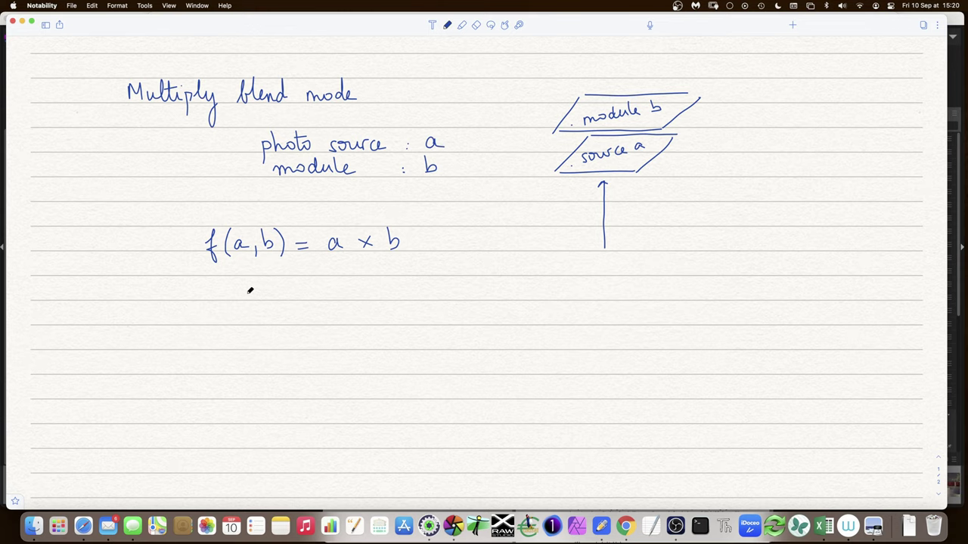
mouse_move(253, 286)
mouse_down()
mouse_move(272, 279)
mouse_move(287, 296)
mouse_up()
click(299, 291)
mouse_move(343, 283)
mouse_down()
mouse_move(347, 292)
mouse_move(412, 286)
mouse_up()
Step: Write the example pixel "a = (128, 200, 0)" on the same line as the RGB range
mouse_move(540, 285)
mouse_down()
mouse_move(543, 295)
mouse_move(564, 288)
mouse_up()
drag(554, 294, 609, 298)
mouse_move(617, 284)
mouse_down()
mouse_move(623, 304)
mouse_move(647, 298)
mouse_up()
drag(653, 286, 653, 286)
drag(668, 285, 669, 304)
drag(688, 286, 701, 299)
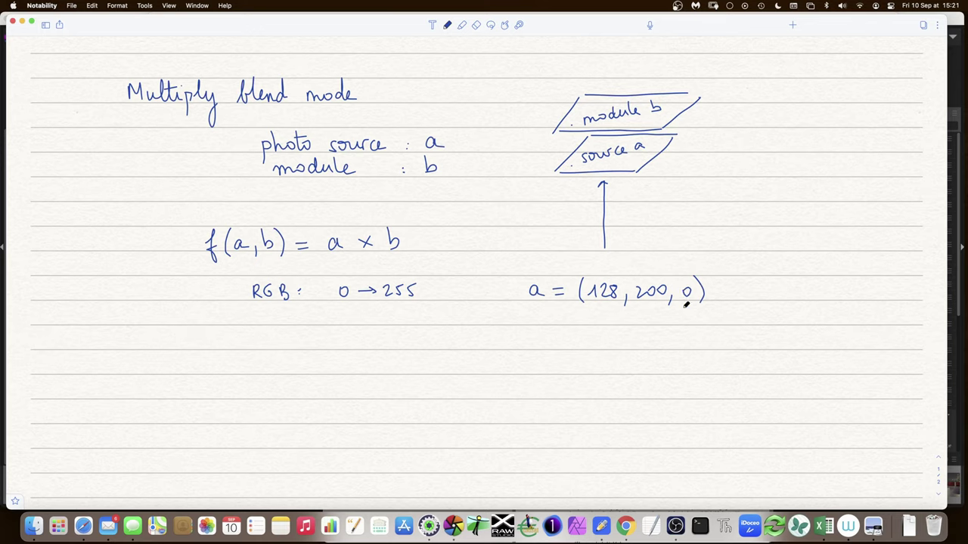
Step: Add a wavy arrow from the example pixel to its normalised form (128/255, 200/255, 0/255)
mouse_move(723, 291)
mouse_down()
mouse_move(760, 288)
mouse_move(766, 300)
mouse_move(812, 283)
mouse_move(800, 310)
mouse_move(831, 304)
mouse_up()
drag(842, 286, 855, 295)
mouse_move(859, 286)
mouse_down()
mouse_move(848, 315)
mouse_move(878, 301)
mouse_up()
mouse_move(890, 286)
mouse_down()
mouse_move(903, 297)
mouse_move(889, 314)
mouse_move(913, 315)
mouse_up()
drag(784, 280, 780, 319)
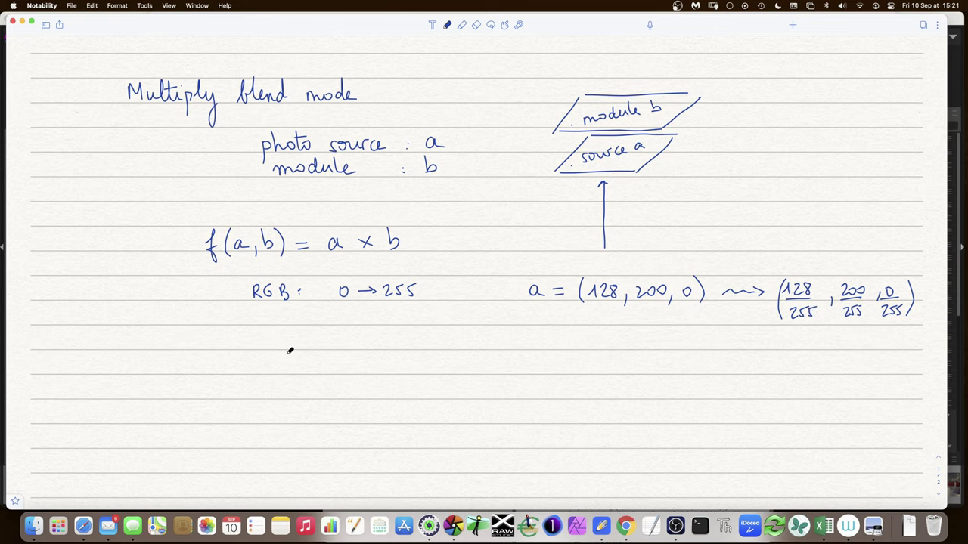
Step: Draw a number-line arrow below the RGB range, mark 0, 1 and +∞ on it, and bracket the interval between 0 and 1
mouse_move(288, 349)
mouse_down()
mouse_move(721, 347)
mouse_move(709, 359)
mouse_up()
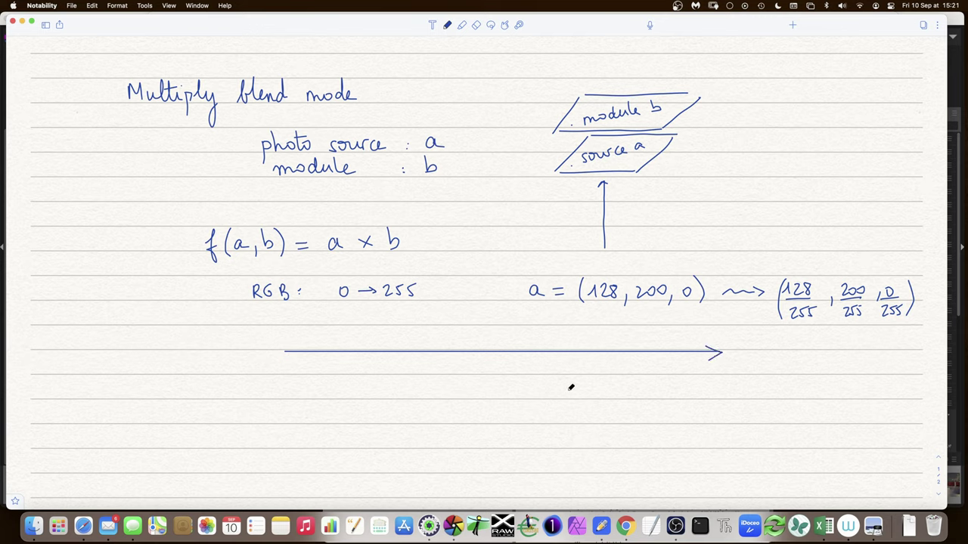
mouse_move(297, 349)
mouse_down()
mouse_move(298, 360)
mouse_move(300, 330)
mouse_up()
drag(397, 346, 397, 341)
drag(726, 334, 726, 345)
drag(720, 341, 752, 342)
mouse_move(306, 358)
mouse_down()
mouse_move(319, 367)
mouse_move(379, 363)
mouse_up()
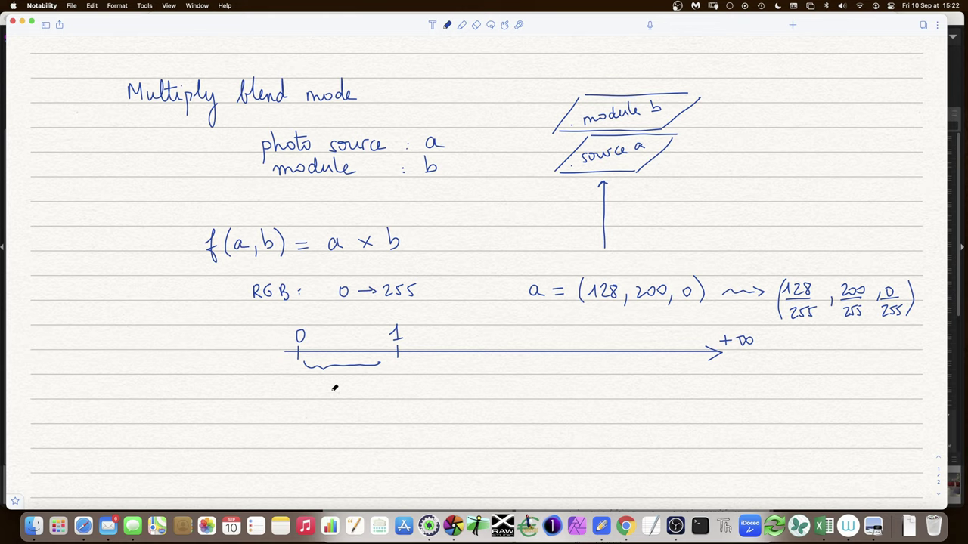
Step: Write the inequality "0 < 0.5 < 1" twice, one above the other, beneath the bracketed interval
mouse_move(287, 388)
mouse_down()
mouse_move(280, 394)
mouse_move(319, 400)
mouse_up()
mouse_move(400, 385)
mouse_down()
mouse_move(400, 397)
mouse_move(424, 397)
mouse_up()
drag(343, 386, 358, 396)
click(350, 396)
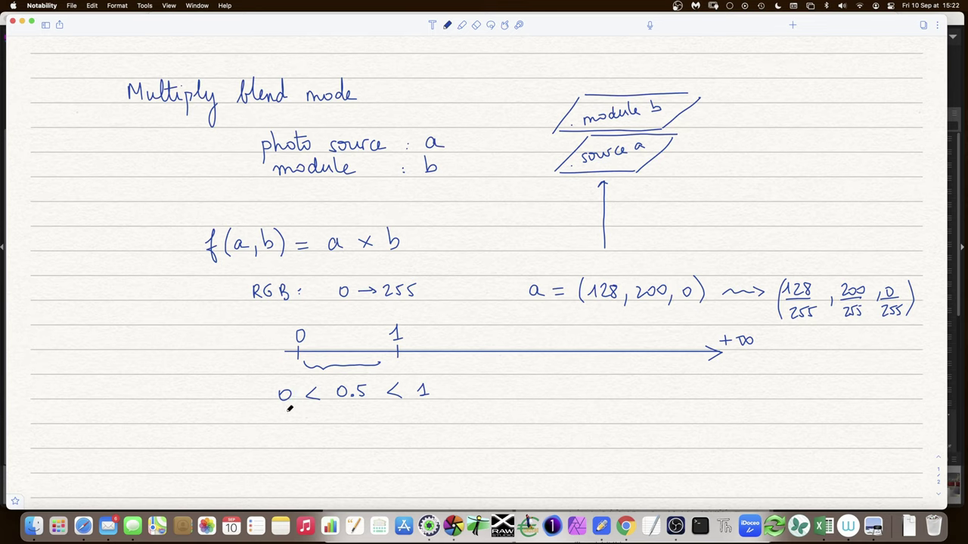
drag(288, 412, 286, 413)
mouse_move(319, 409)
mouse_down()
mouse_move(321, 423)
mouse_move(431, 422)
mouse_up()
click(362, 418)
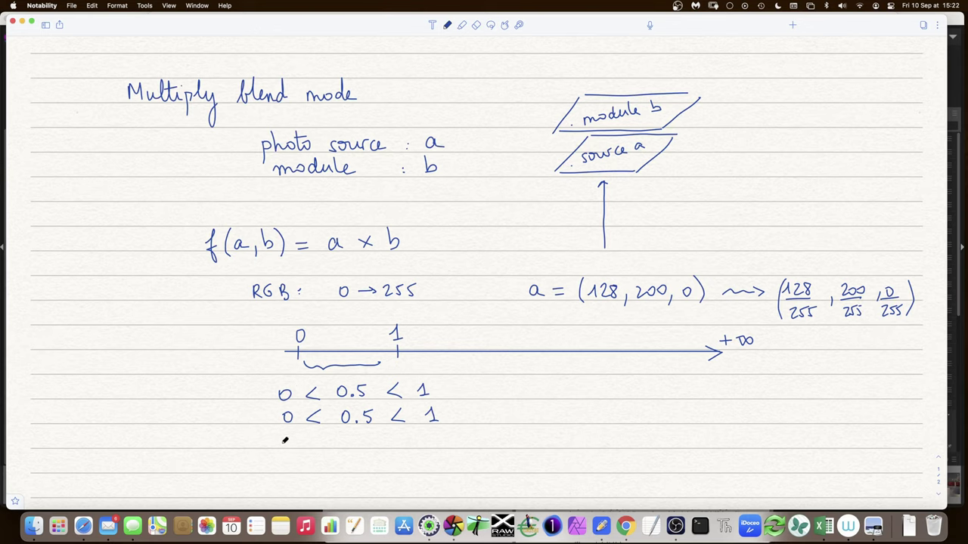
Step: Rule a line under the two inequalities and write their multiplied result below it, starting from 0
drag(281, 429, 448, 420)
drag(293, 439, 292, 439)
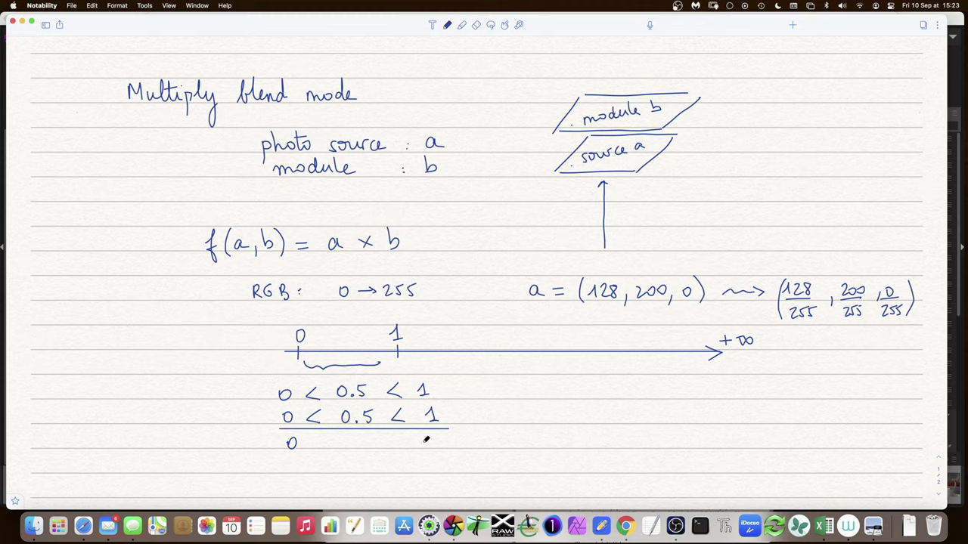
mouse_move(422, 438)
mouse_down()
mouse_move(426, 450)
mouse_move(391, 444)
mouse_move(401, 450)
mouse_up()
drag(323, 433, 324, 447)
click(353, 445)
drag(361, 436, 368, 447)
Step: Write a second worked example with decimal values to the side of the inequalities
click(568, 395)
mouse_move(558, 383)
mouse_down()
mouse_move(553, 397)
mouse_move(583, 395)
mouse_move(546, 421)
mouse_up()
mouse_move(547, 411)
mouse_down()
mouse_move(579, 417)
mouse_move(543, 424)
mouse_move(599, 425)
mouse_up()
click(567, 420)
click(565, 446)
drag(545, 441, 601, 443)
drag(596, 436, 595, 447)
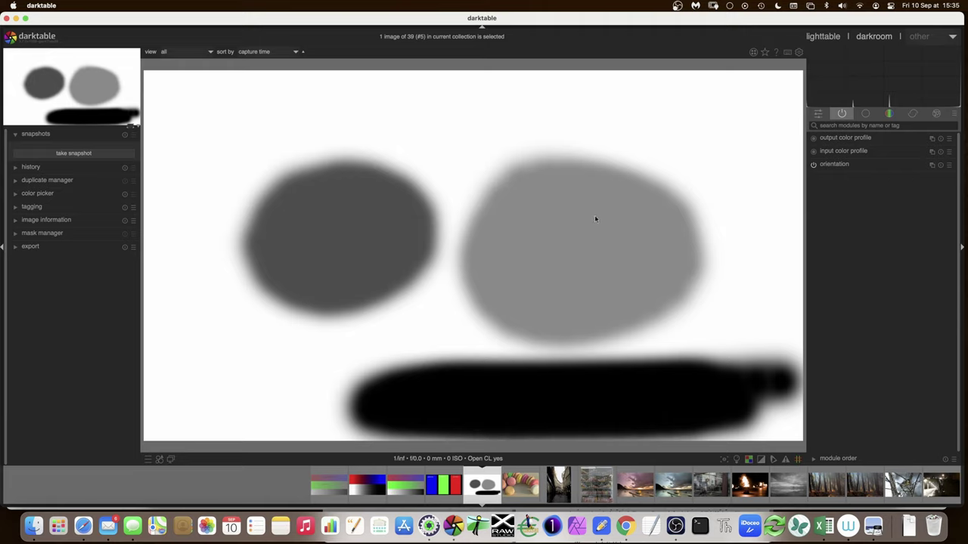
Step: In darktable, search the modules for "expo", enable the exposure module and keep its exposure at 0.00 EV
click(860, 126)
text(expo)
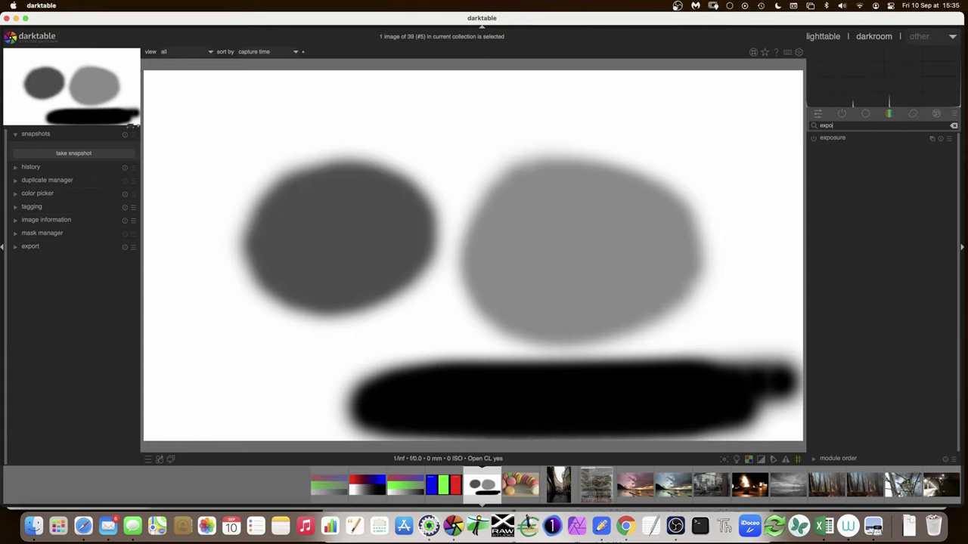
click(839, 139)
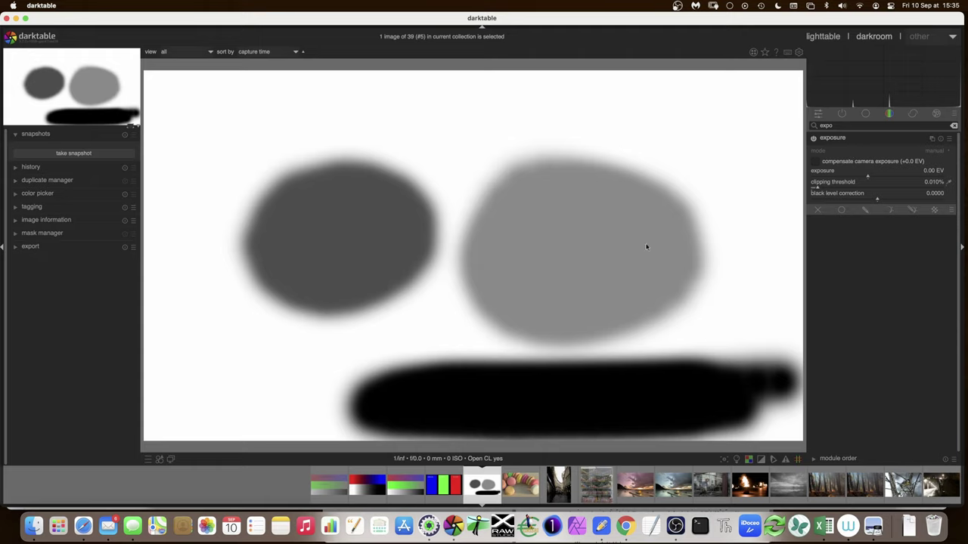
drag(894, 180, 886, 179)
double_click(873, 180)
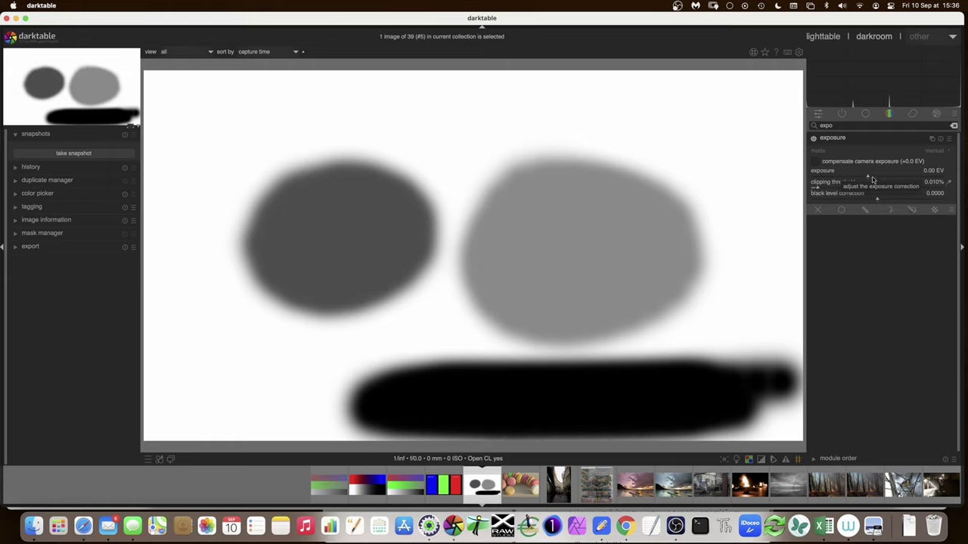
Step: Turn on uniform blending for the exposure module and set its blend mode to multiply
click(847, 211)
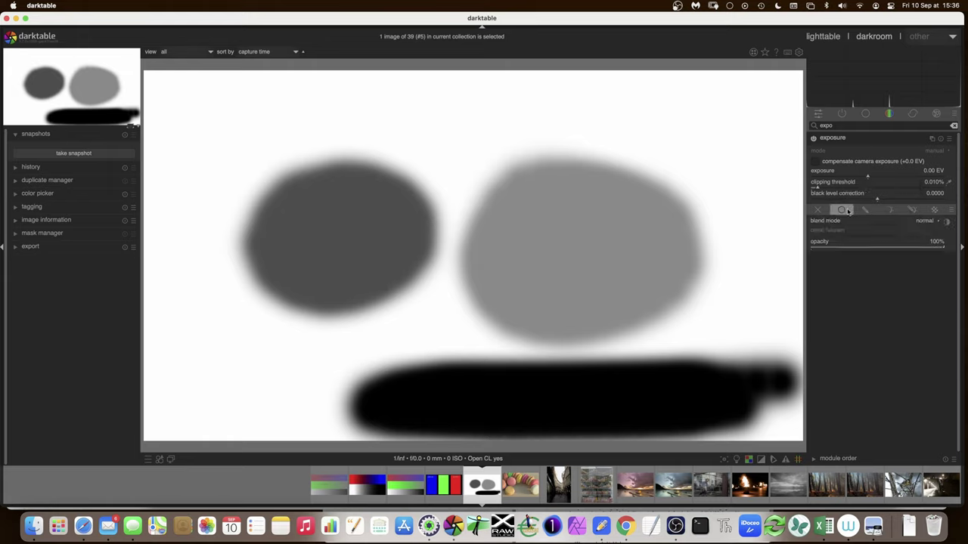
click(928, 222)
click(927, 226)
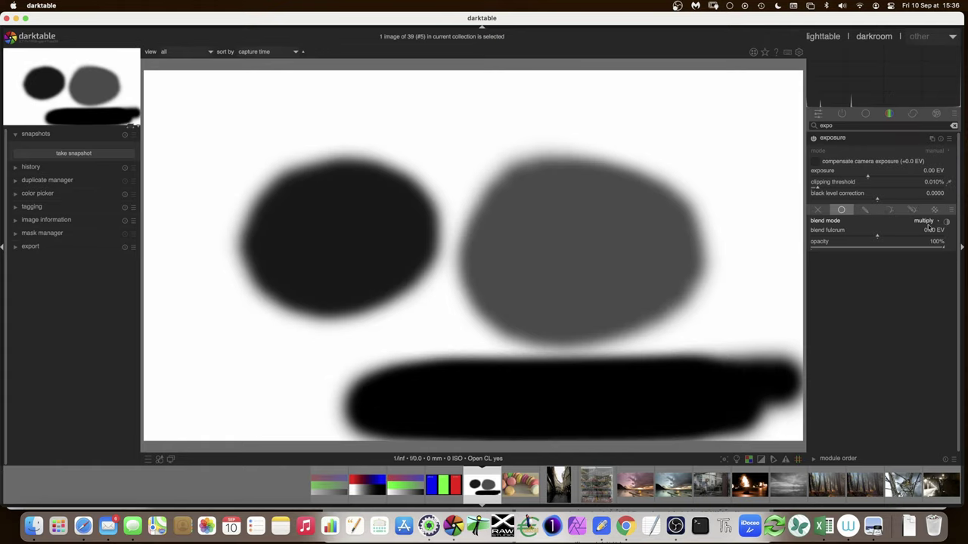
Step: Toggle the exposure module off and on to compare the grey blobs and the histogram with and without multiply blending
click(813, 138)
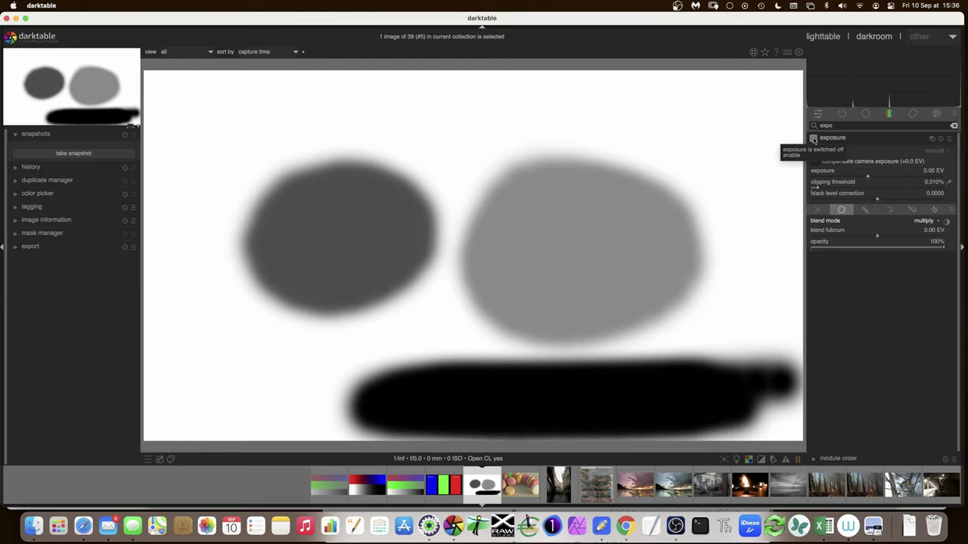
click(814, 139)
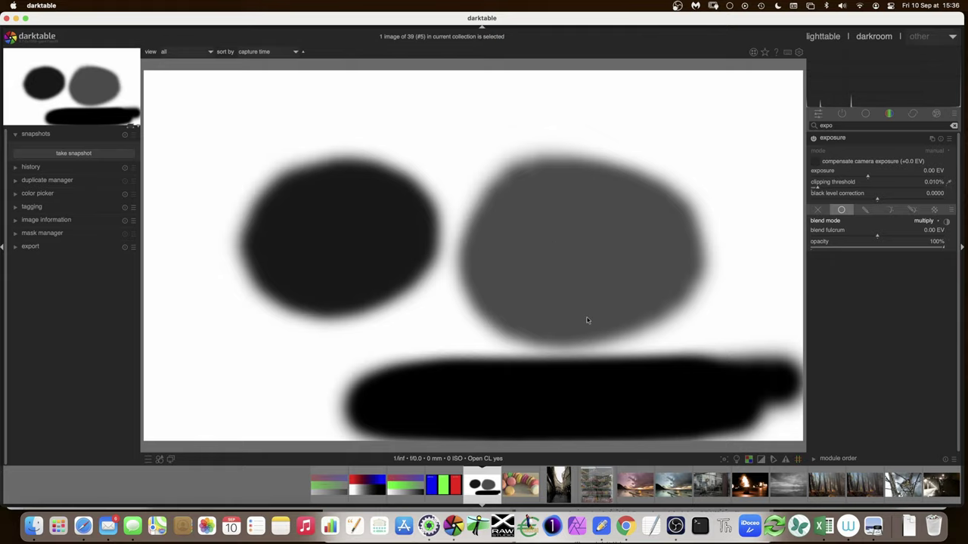
click(814, 139)
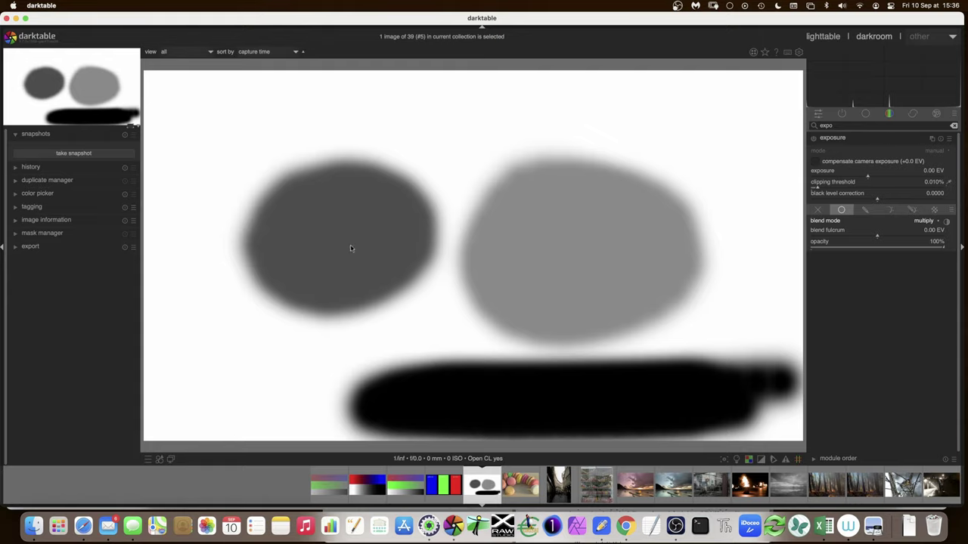
click(813, 139)
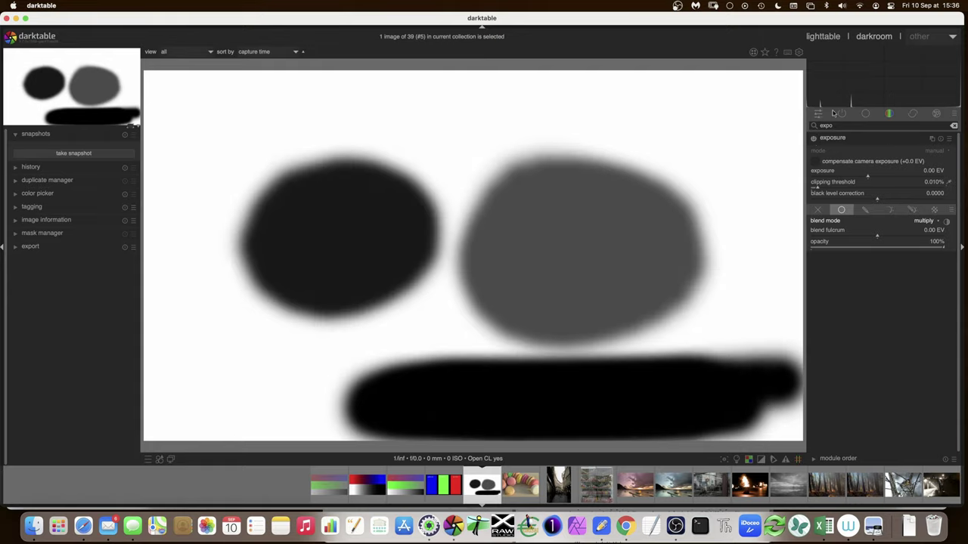
mouse_move(853, 111)
Step: With the exposure module off, pick points in the dark grey and light grey blobs and store both as live color samples
click(15, 193)
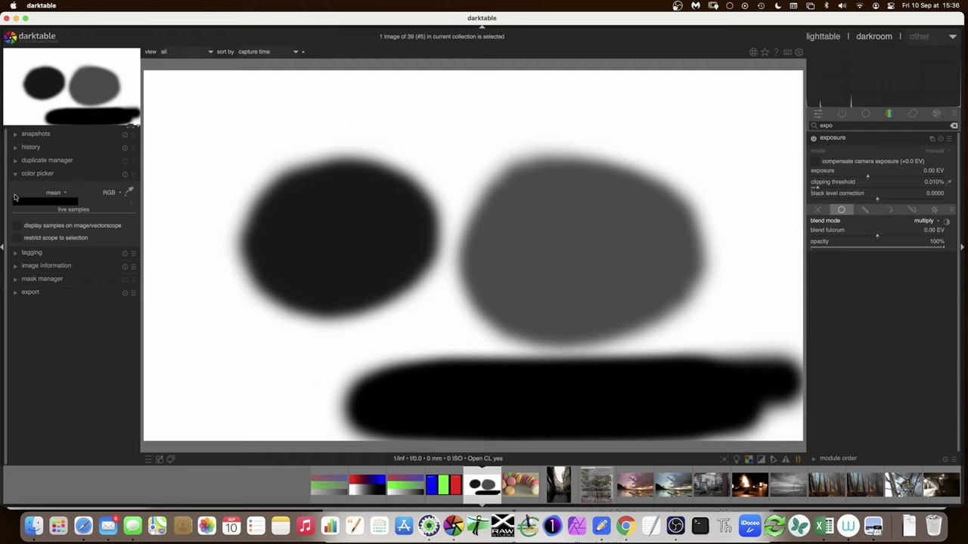
click(129, 191)
click(342, 232)
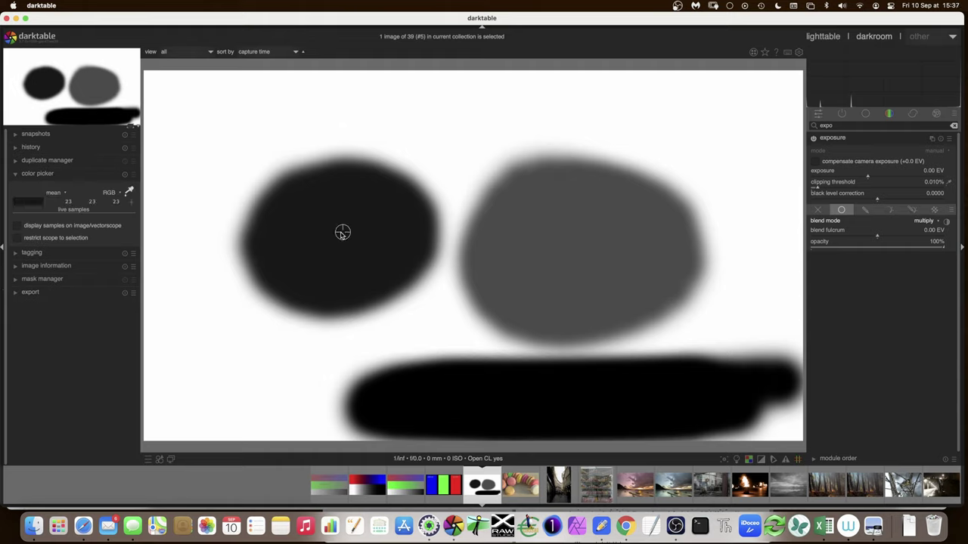
click(814, 139)
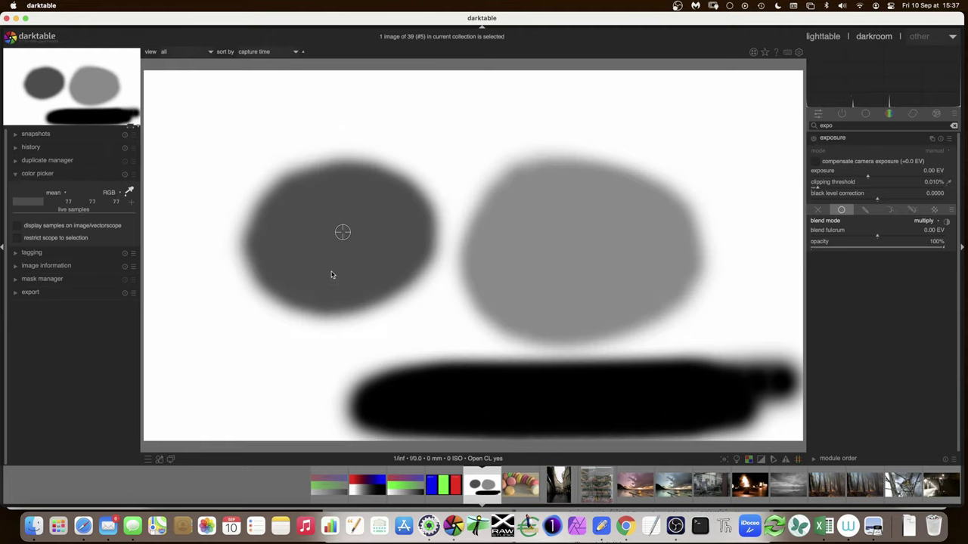
click(131, 202)
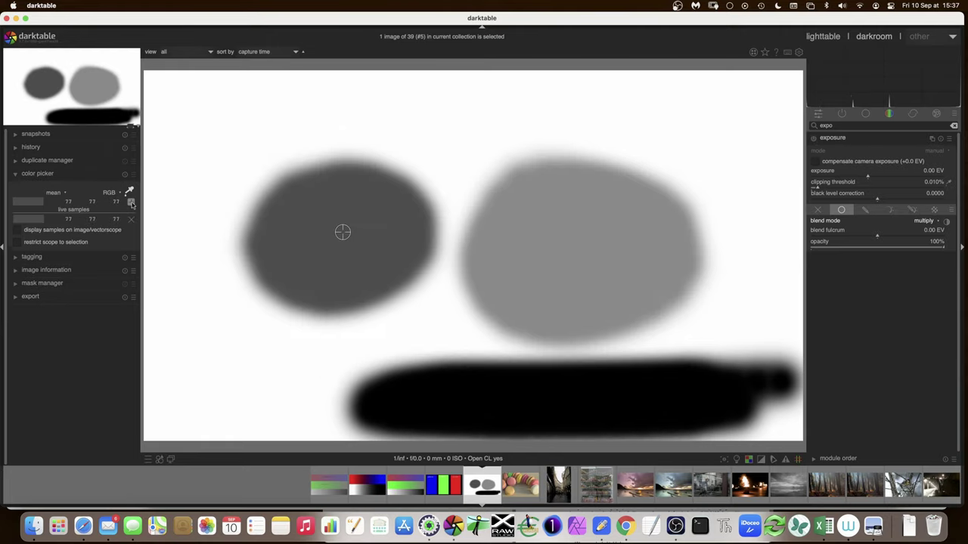
click(555, 237)
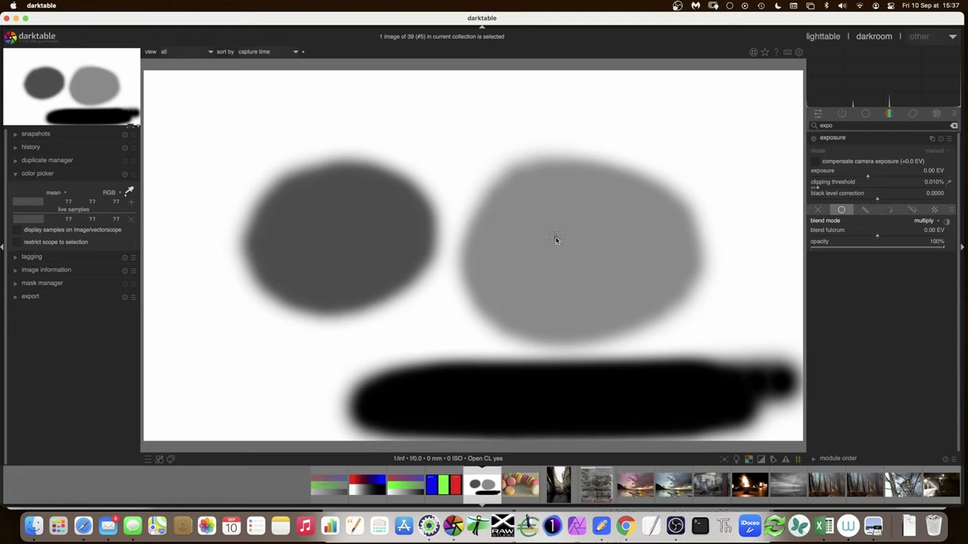
click(131, 202)
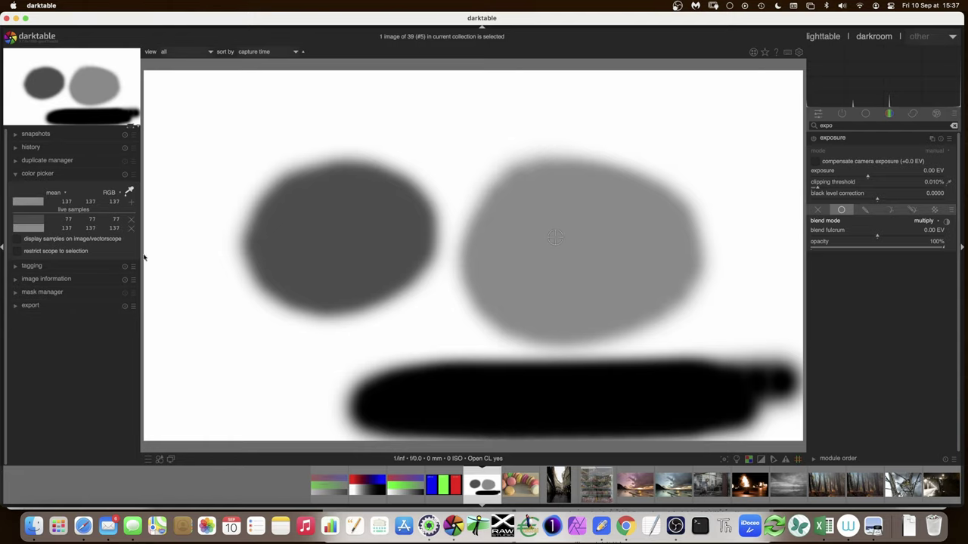
Step: Toggle the exposure module to compare the RGB values of both live samples with and without multiply blending
click(813, 139)
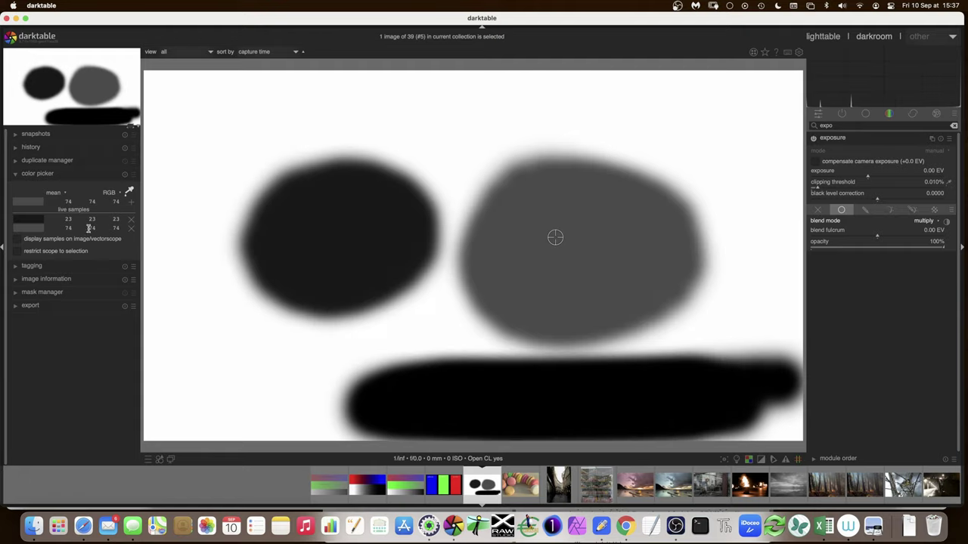
click(813, 139)
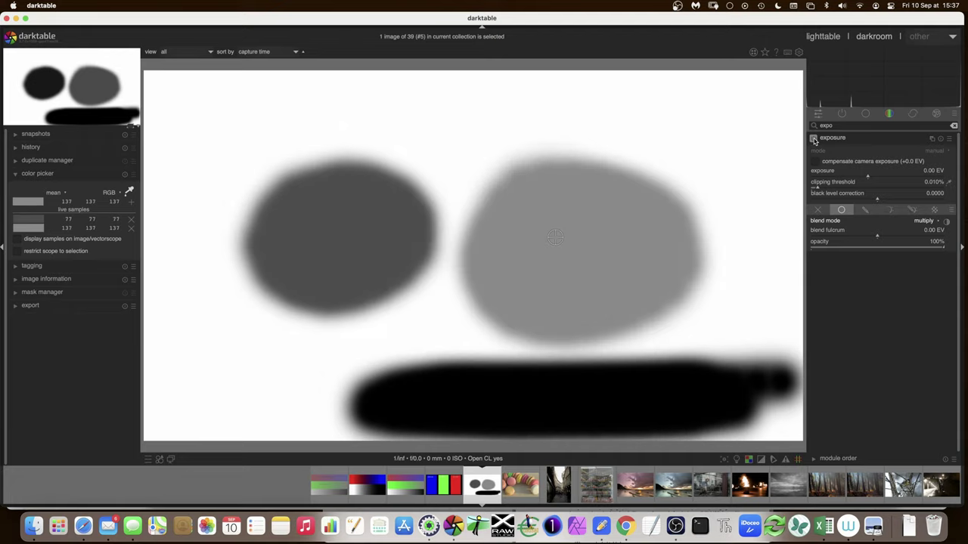
click(814, 139)
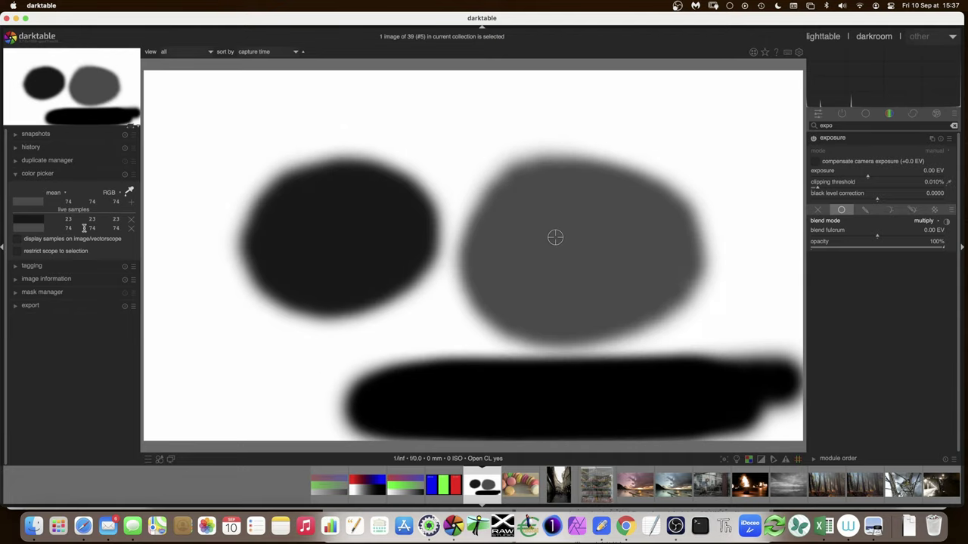
mouse_move(70, 218)
Step: Evaluate (77/255)*(77/255)*255 in Spotlight and switch the exposure module off to check the original sample values
key(super+space)
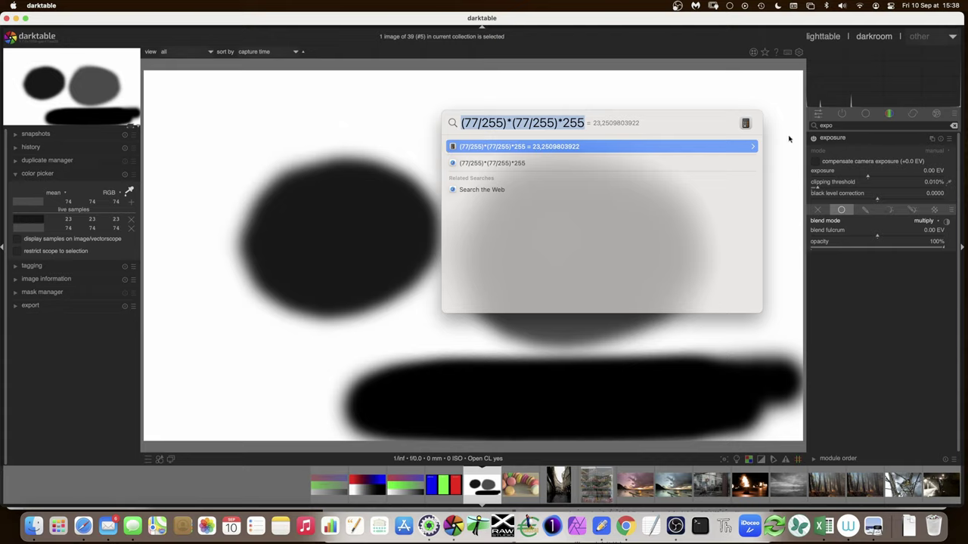
click(836, 141)
click(835, 141)
click(814, 140)
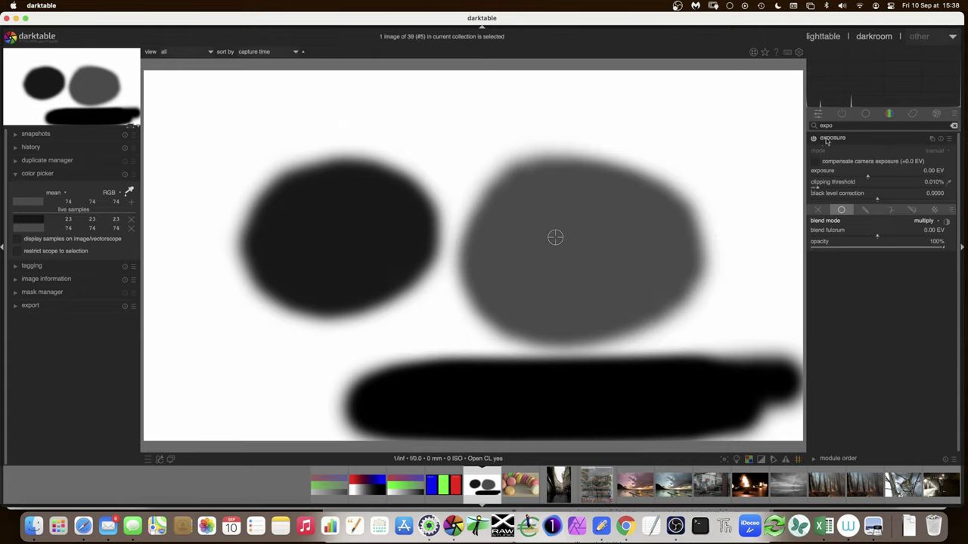
click(814, 140)
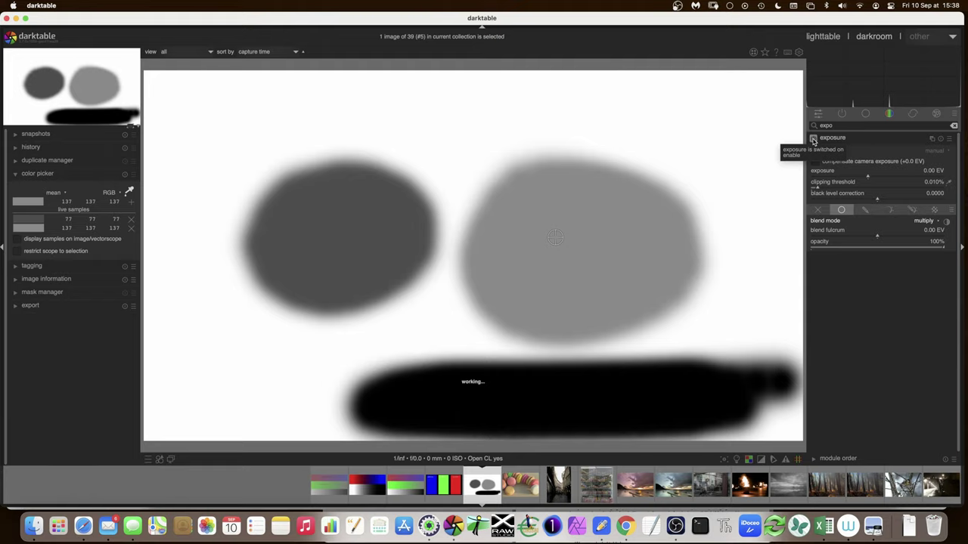
Step: Switch the exposure module on, stop picking colors and raise its blend fulcrum to 1.30 EV
click(813, 140)
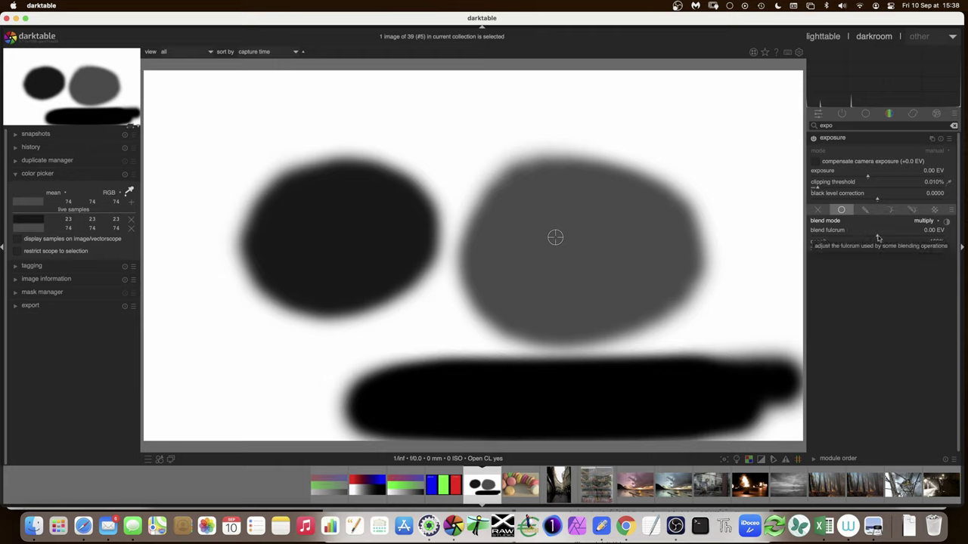
click(128, 192)
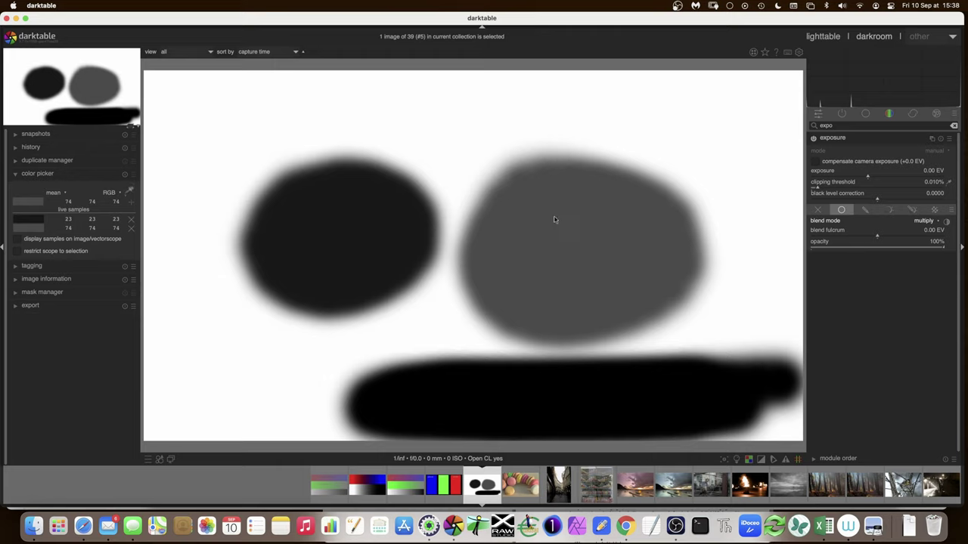
click(881, 239)
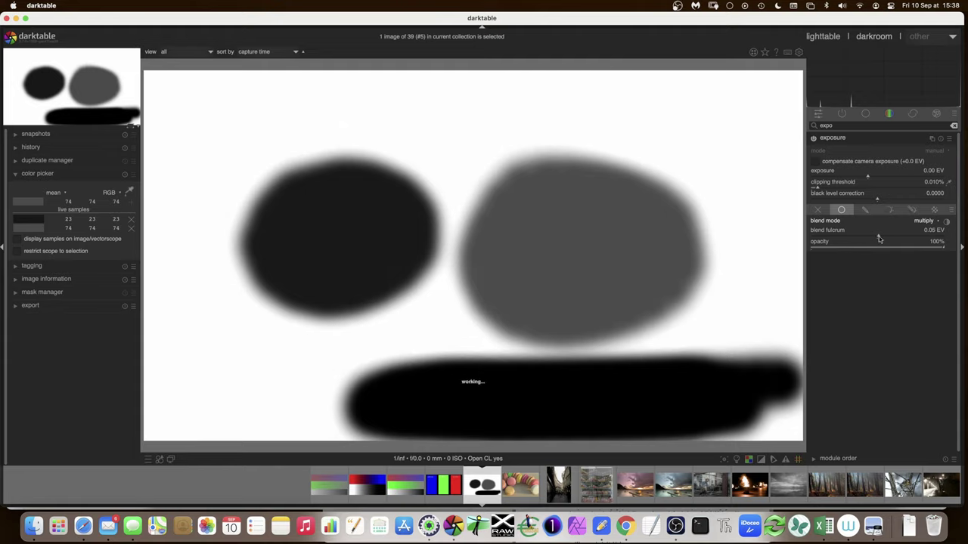
drag(881, 239, 907, 239)
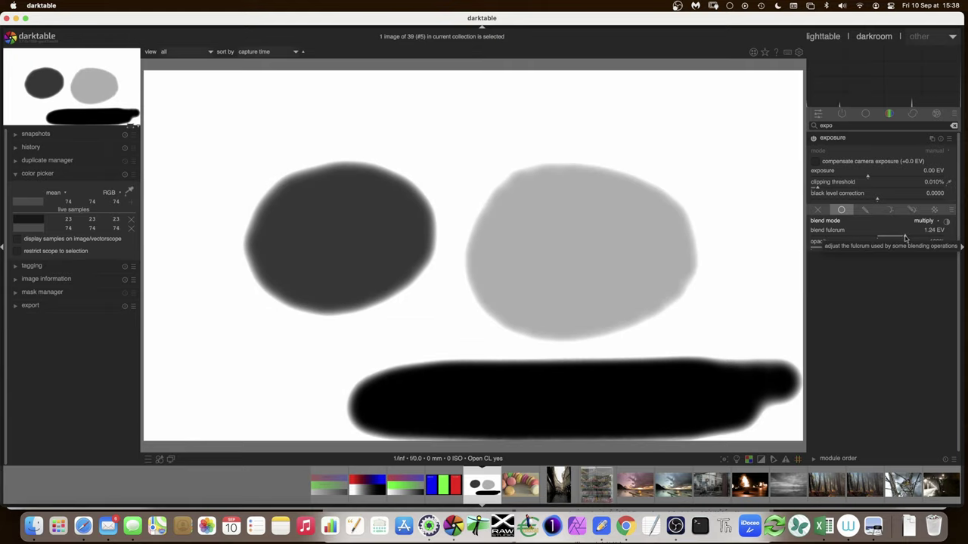
drag(905, 239, 907, 239)
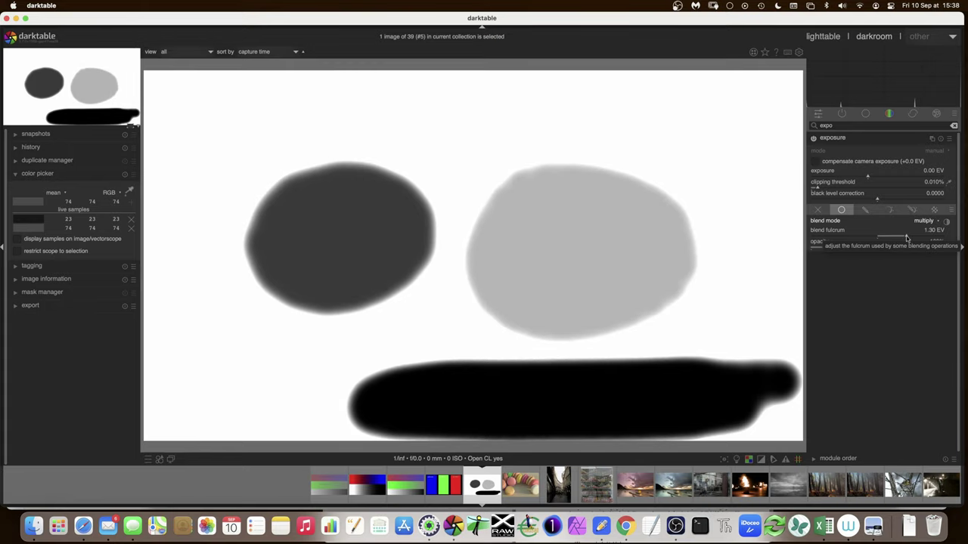
Step: Toggle the exposure module to compare the fulcrum's effect, and lower the blend fulcrum to 1.09 EV before restoring 1.30 EV
click(813, 139)
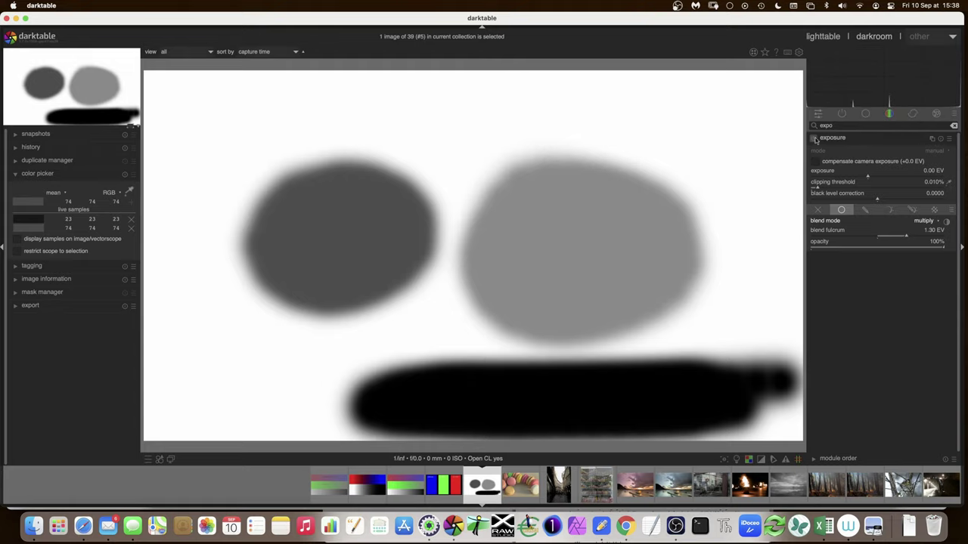
click(814, 138)
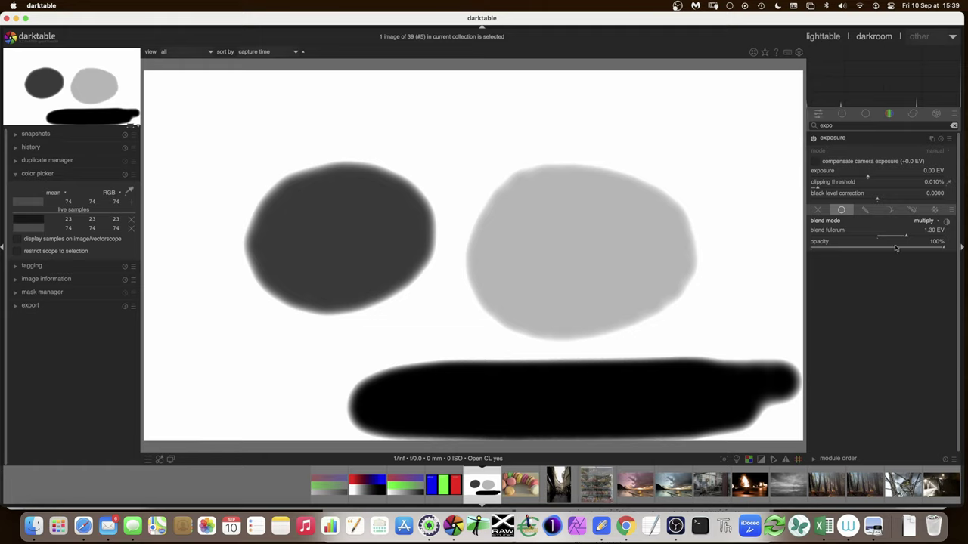
scroll(907, 239, down, 2)
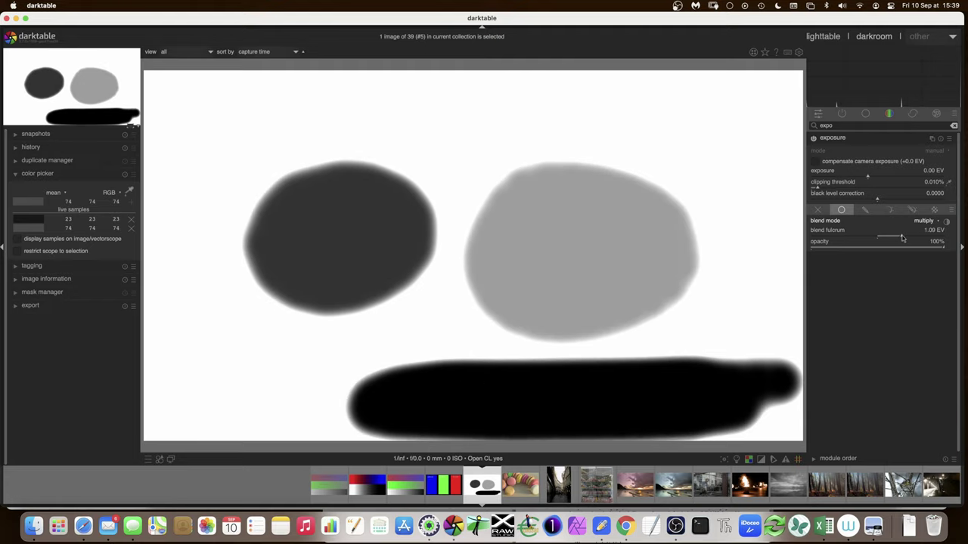
scroll(907, 239, up, 2)
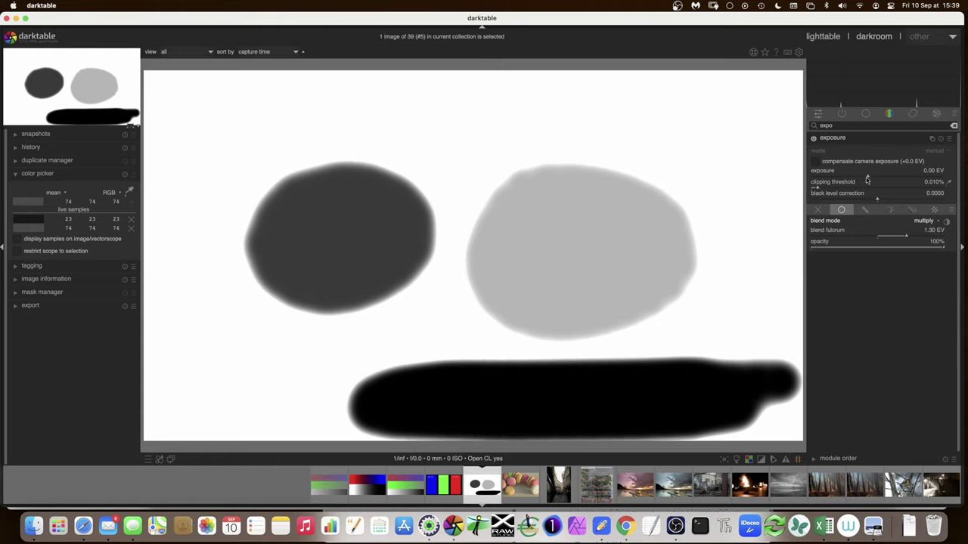
Step: Take a snapshot of the fulcrum result and return the blend fulcrum to 0.00 EV
click(16, 135)
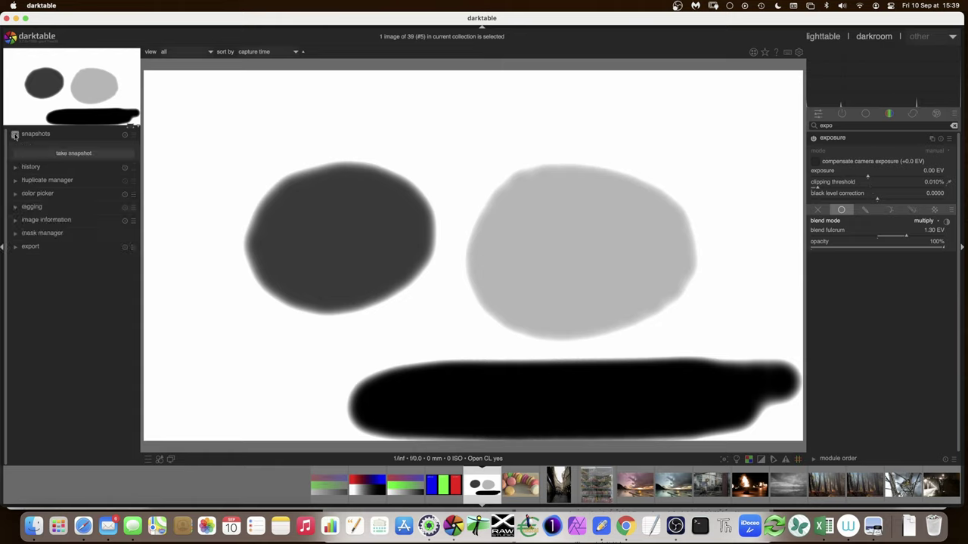
click(61, 153)
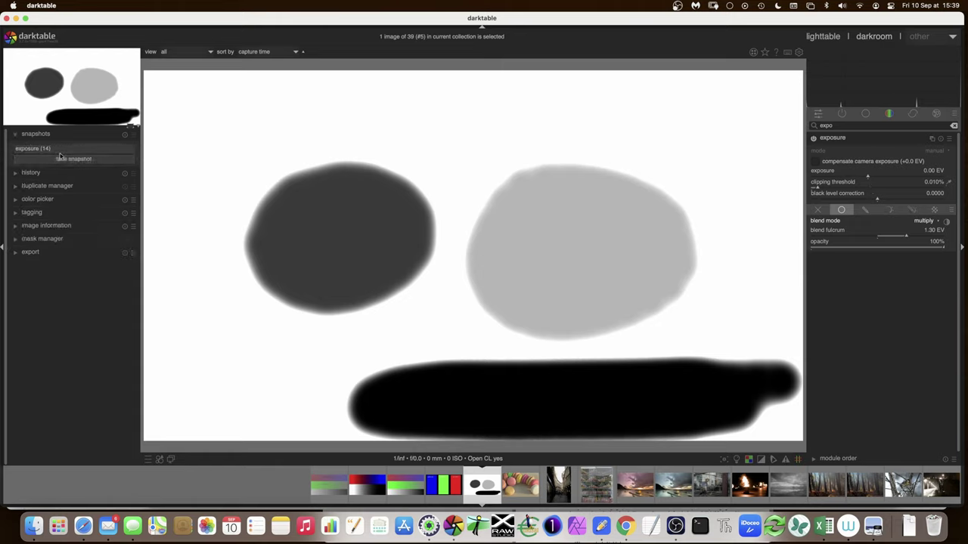
drag(906, 238, 876, 237)
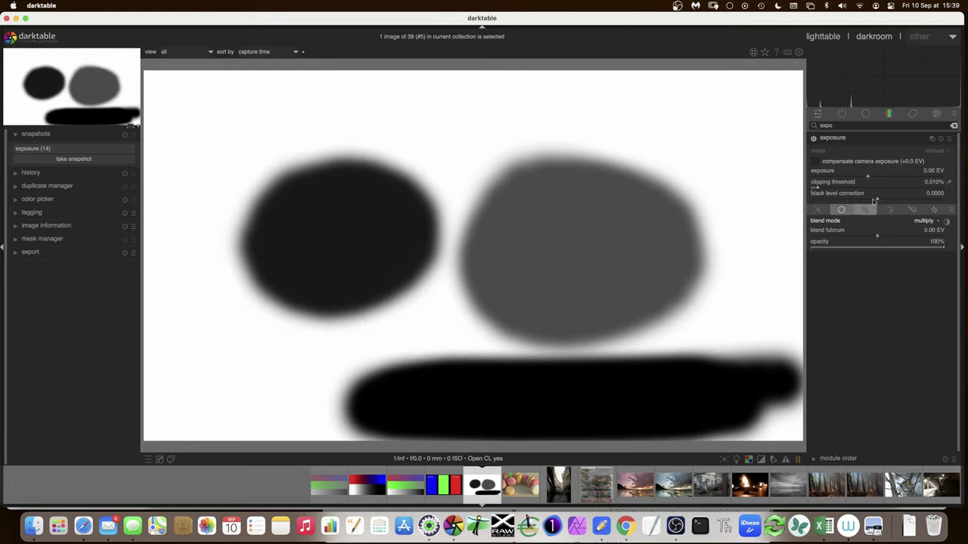
Step: Set the exposure to 1.30 EV and compare the image with the stored snapshot in split view
drag(869, 178, 893, 178)
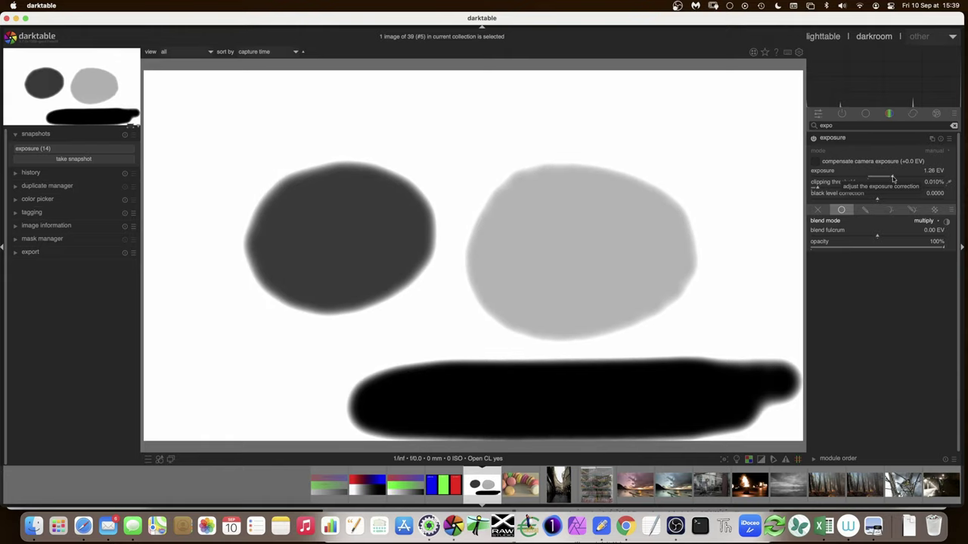
right_click(894, 178)
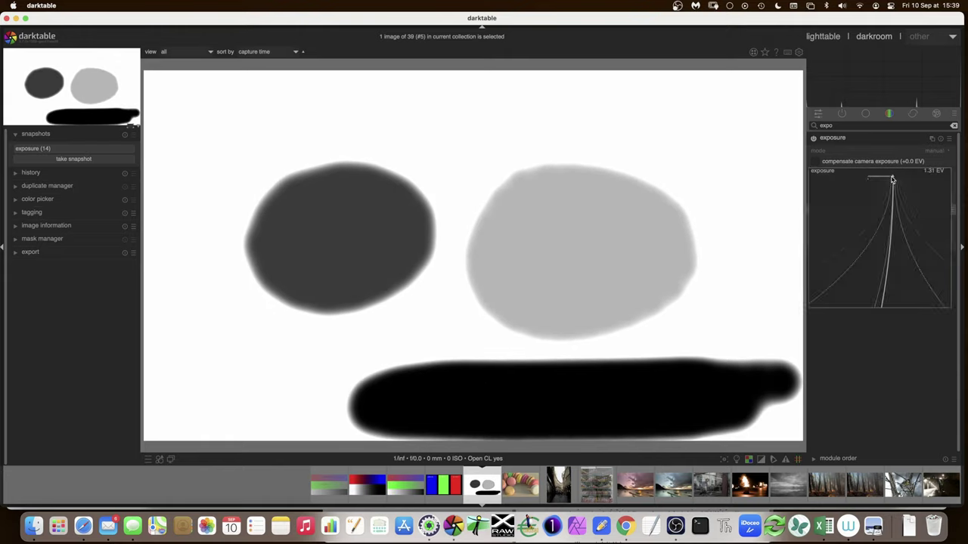
text(1.3)
key(Return)
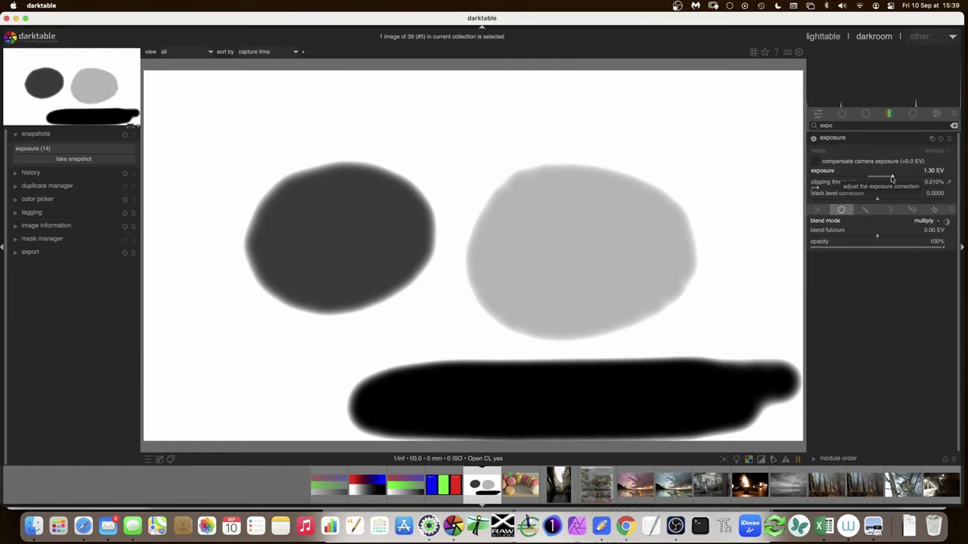
click(91, 149)
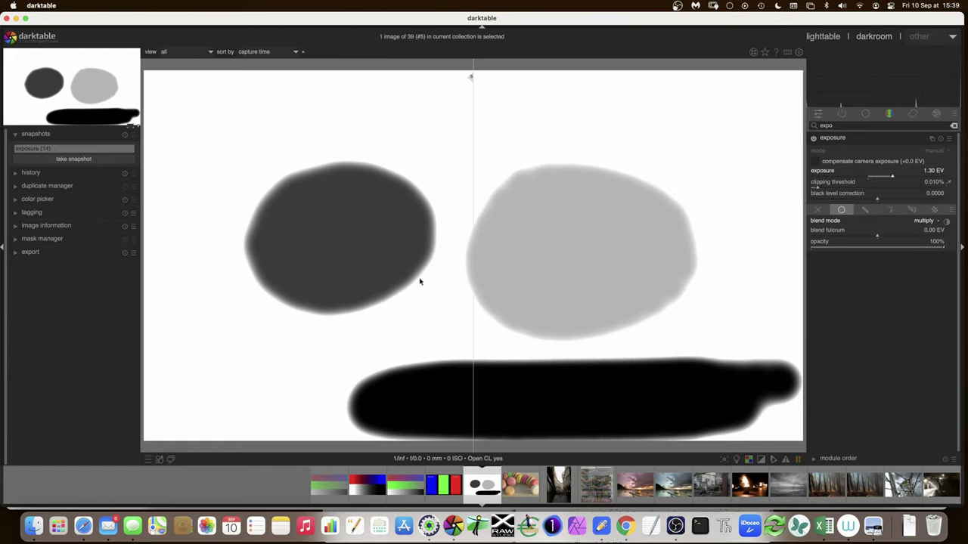
mouse_move(465, 286)
mouse_down()
mouse_move(177, 287)
mouse_move(708, 270)
mouse_move(333, 272)
mouse_move(547, 277)
mouse_move(475, 282)
mouse_up()
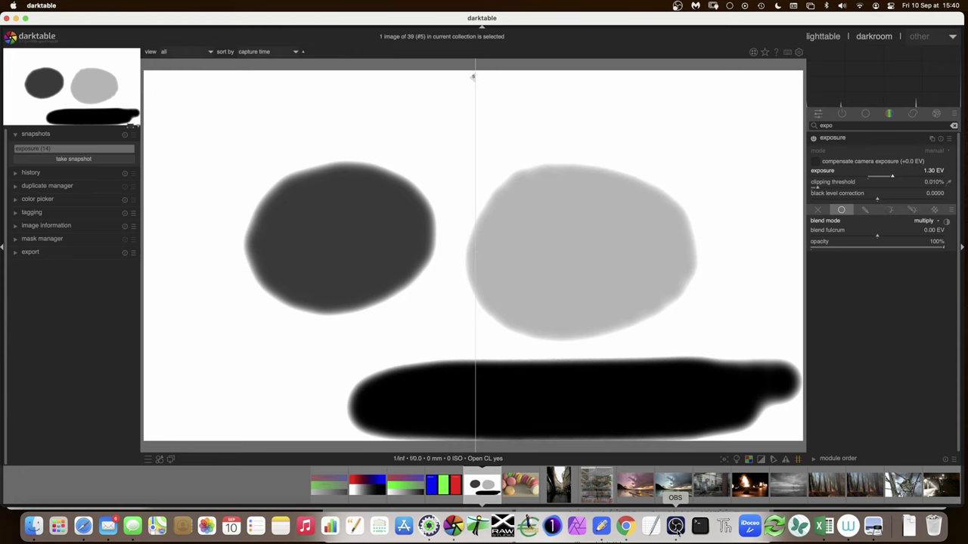
Step: Switch to the macarons image and add a second exposure instance blended uniformly in multiply mode
key(space)
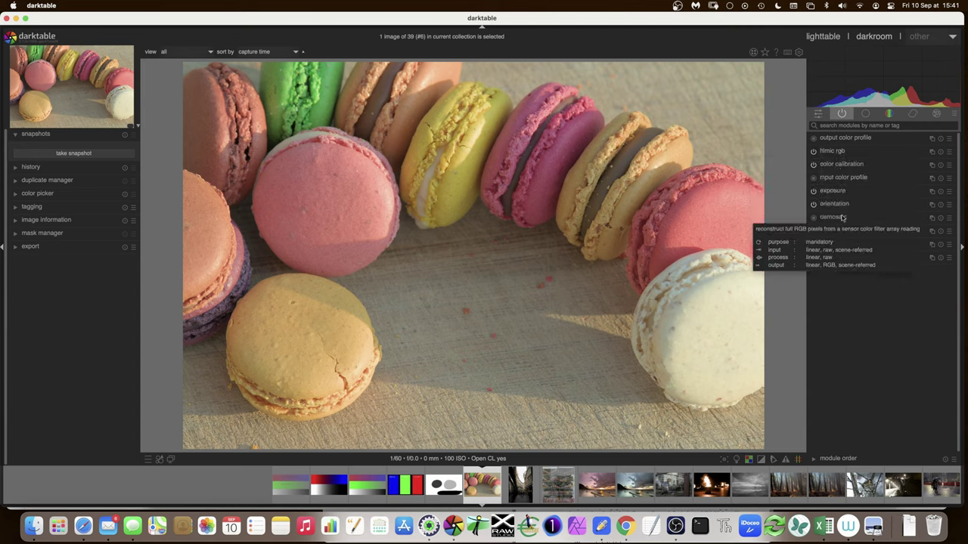
click(932, 191)
click(922, 200)
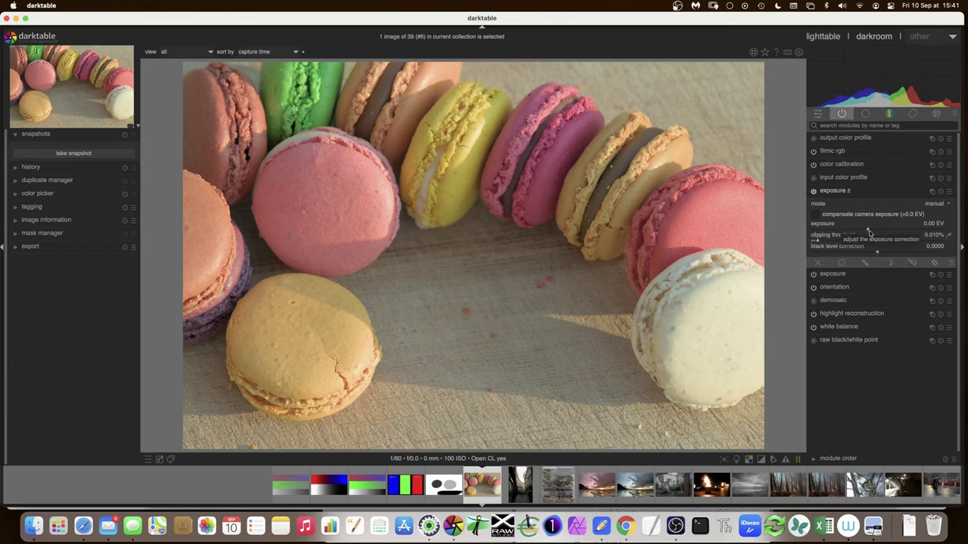
click(844, 263)
click(924, 275)
click(925, 280)
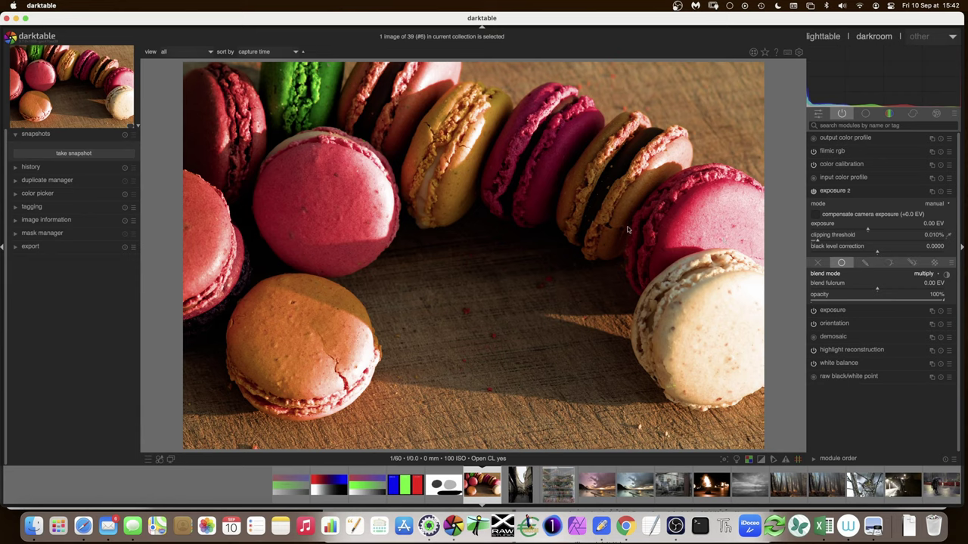
Step: Raise the second exposure instance to 2.08 EV and sample the color of the white macaron
drag(869, 232, 908, 229)
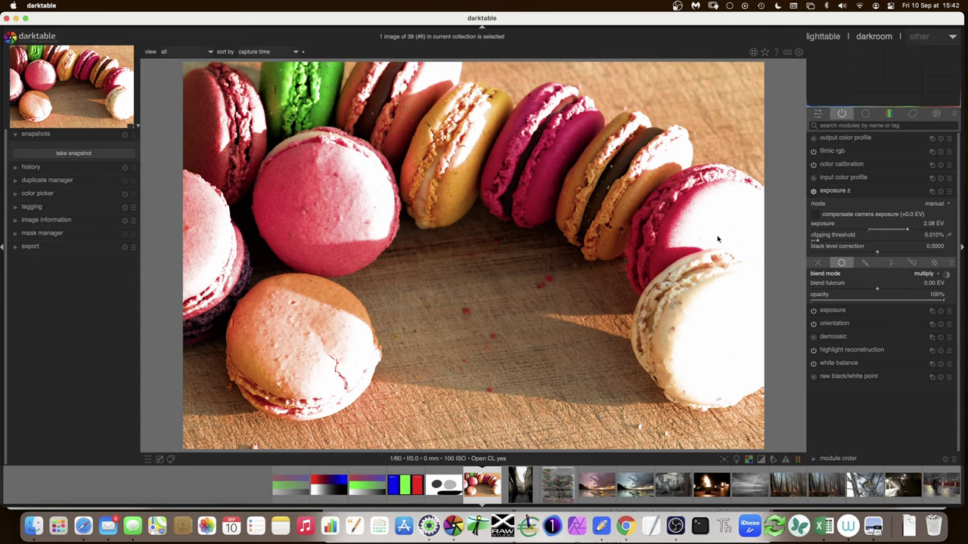
click(17, 195)
click(131, 219)
click(130, 191)
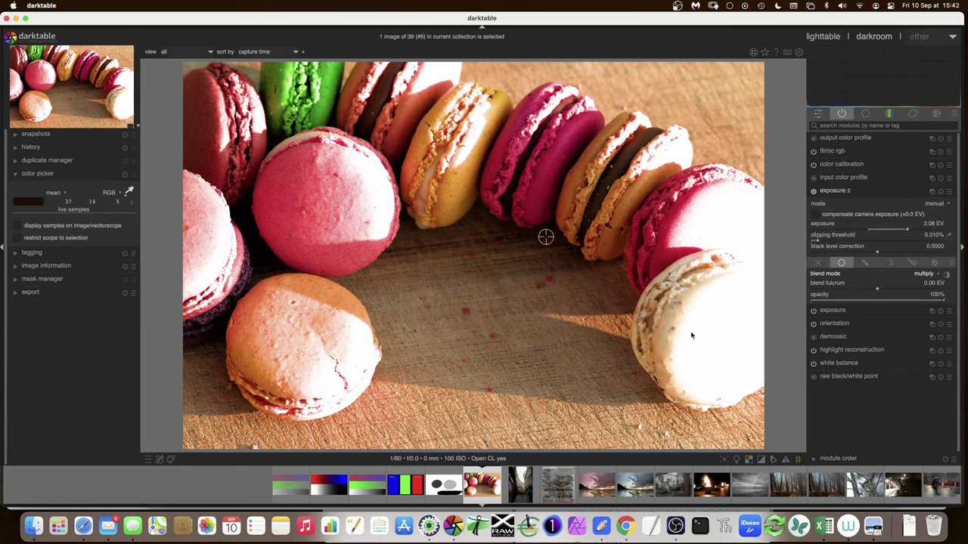
click(720, 329)
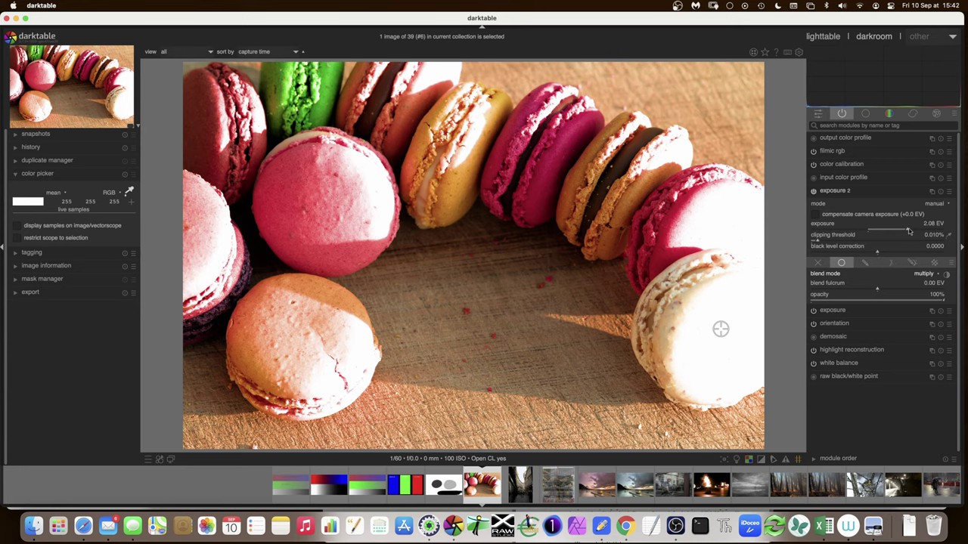
Step: Store the white macaron's color as a live sample while varying exposure to 1.18 EV, 2.53 EV and back to 0.00 EV
drag(907, 231, 886, 236)
click(126, 201)
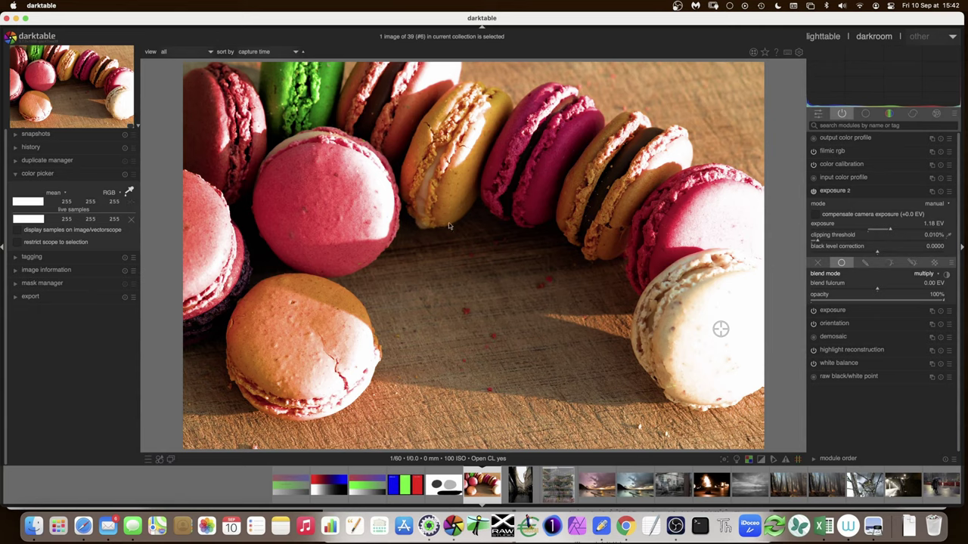
drag(890, 230, 916, 231)
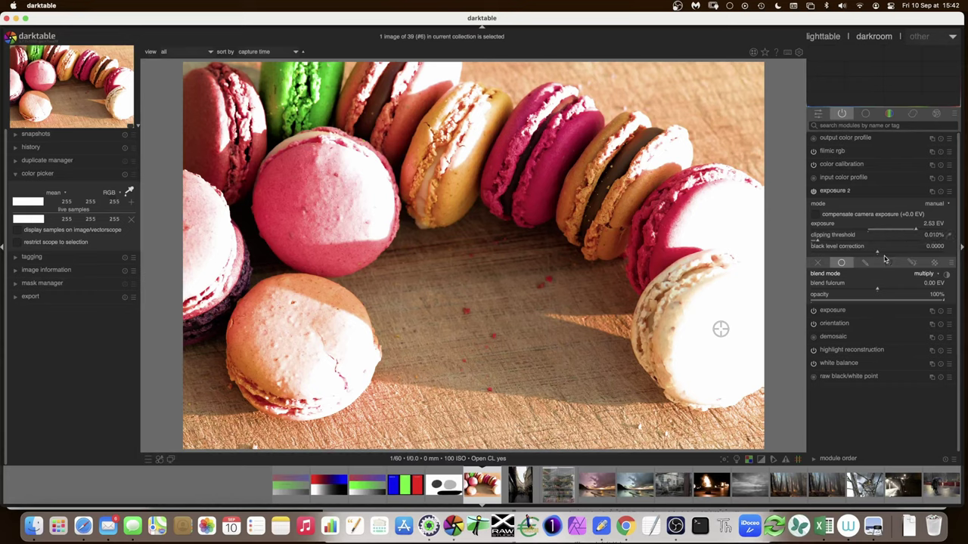
drag(915, 232, 873, 231)
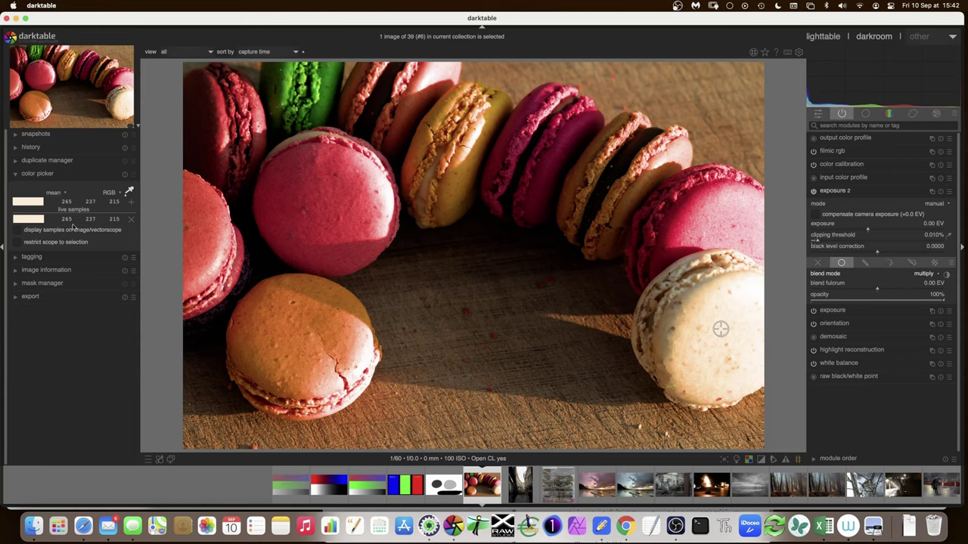
Step: Raise the second exposure instance to 1.66 EV to check highlight clipping, and return it to 0.00 EV
mouse_move(76, 219)
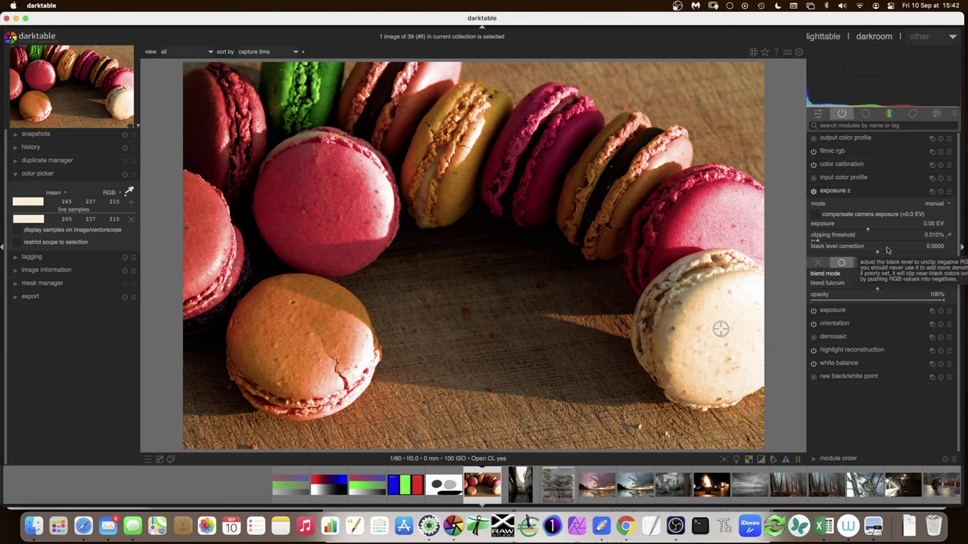
drag(874, 230, 899, 232)
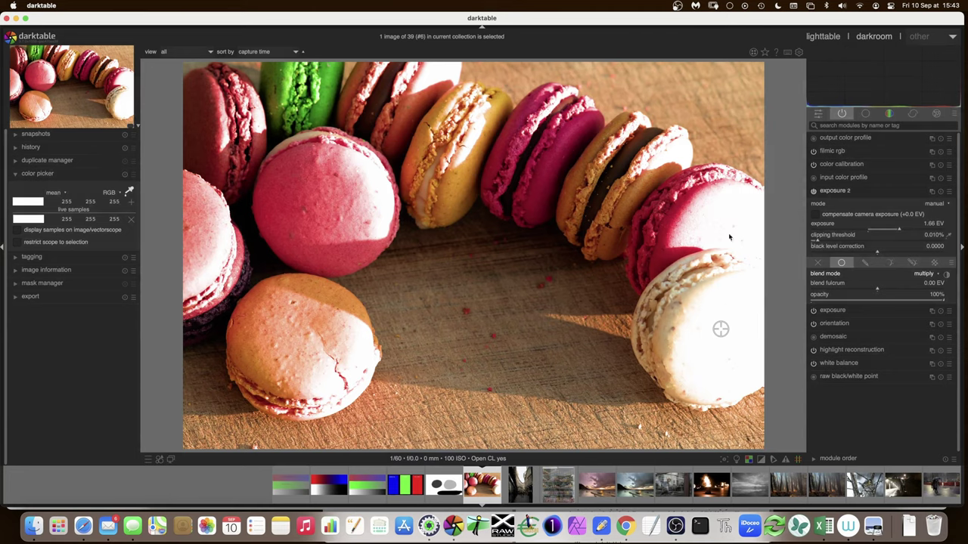
click(848, 192)
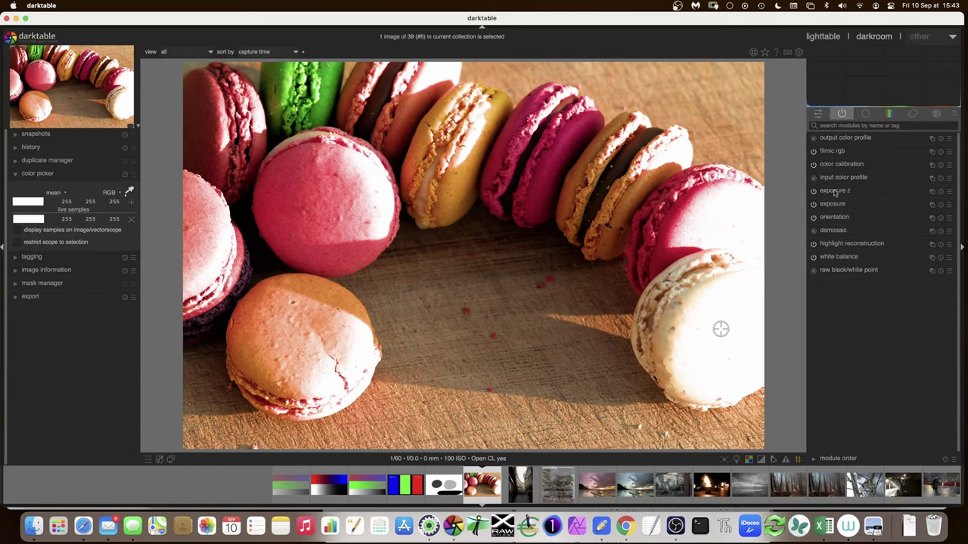
click(840, 192)
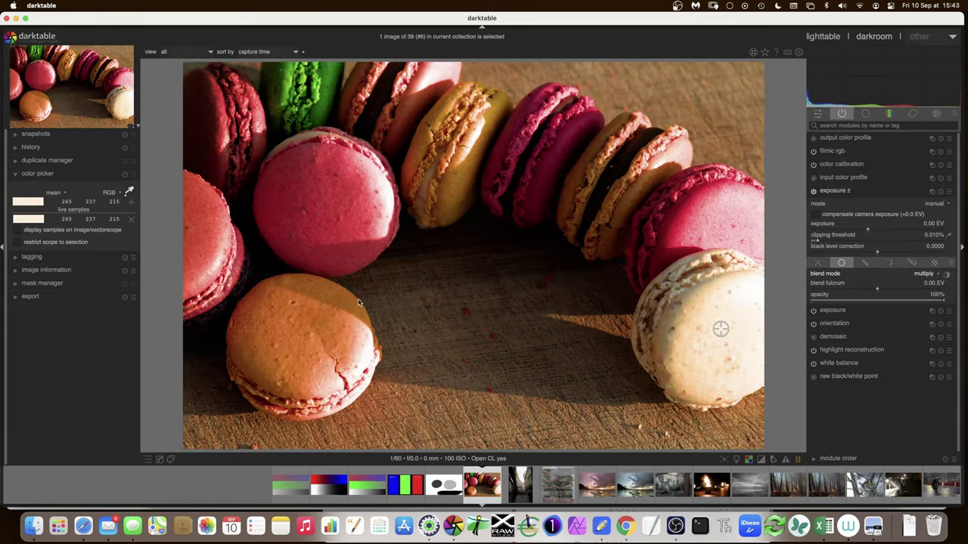
Step: Move the color picker point slightly on the white macaron and switch off the second exposure instance
click(728, 316)
drag(730, 322, 734, 319)
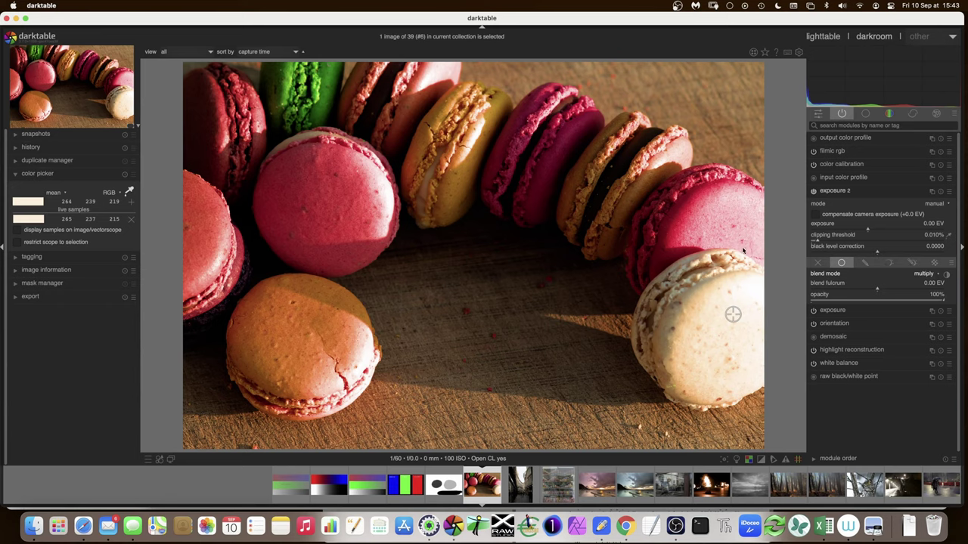
click(814, 191)
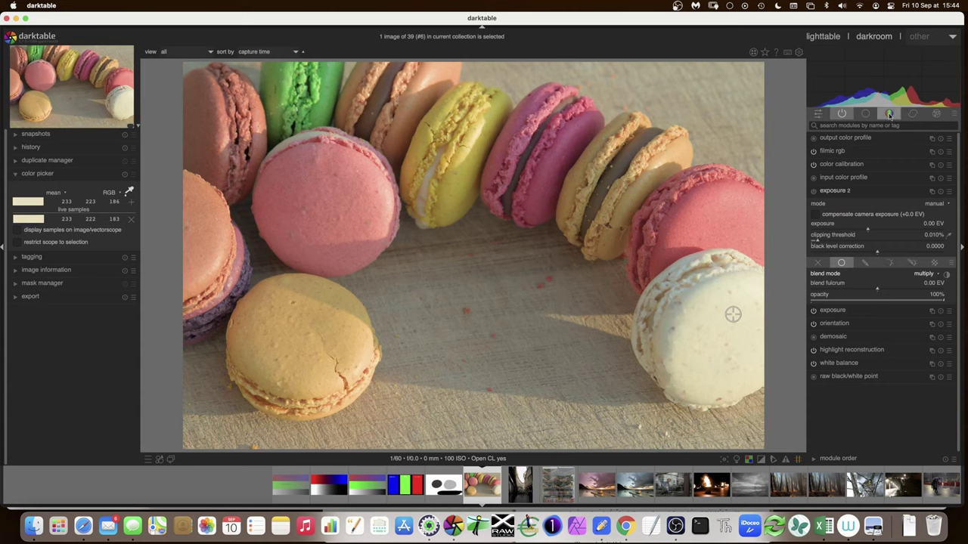
Step: Enable the colorize module from the color group and reset its parameters to the defaults
click(890, 114)
click(814, 138)
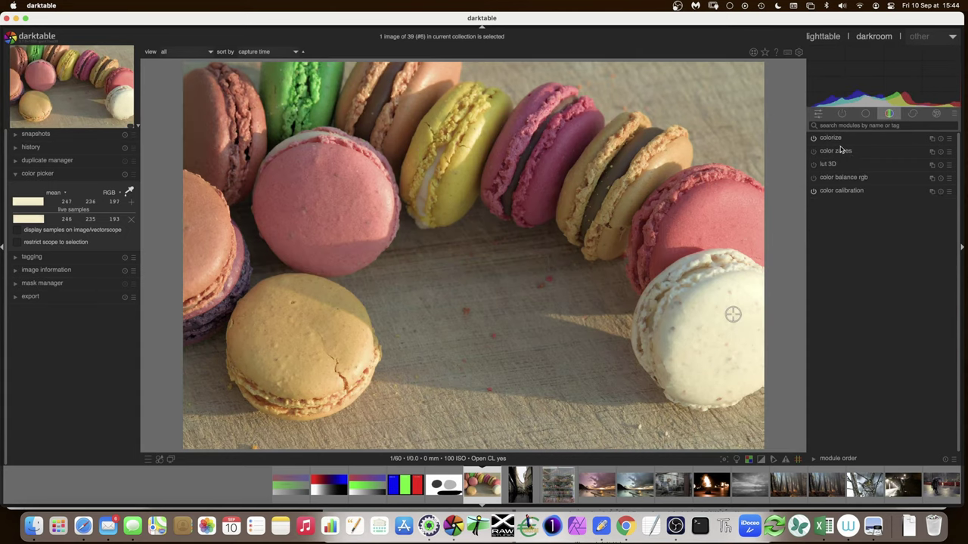
click(841, 140)
click(941, 139)
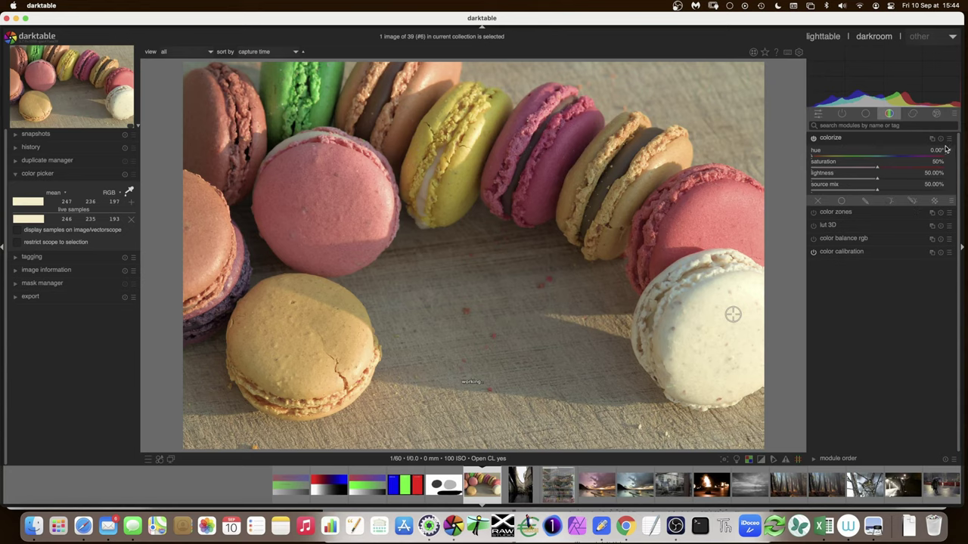
Step: Set the colorize hue to 86.40° to tint the image green
click(844, 157)
scroll(844, 157, up, 10)
scroll(844, 158, down, 10)
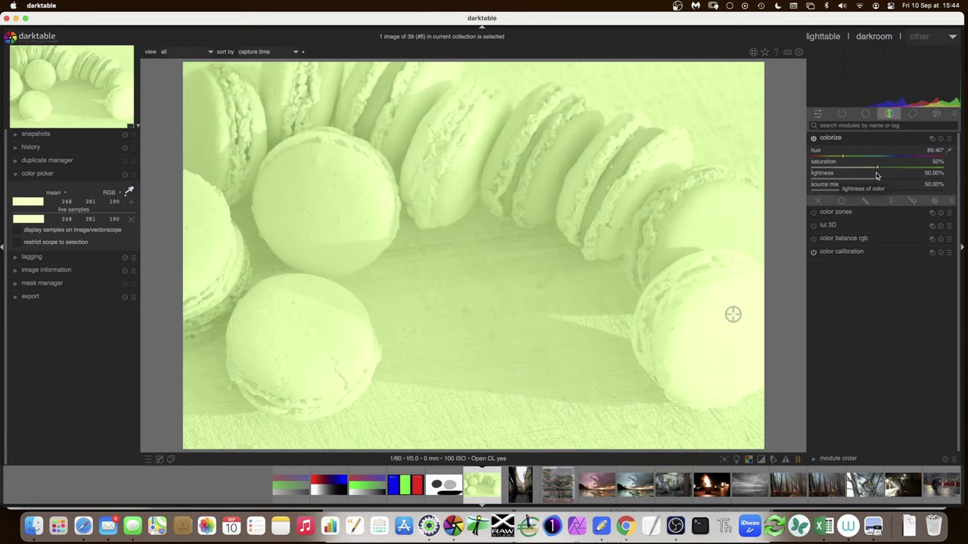
Step: Set the colorize saturation to 0% and its lightness to 38.08% to produce a neutral grey overlay
drag(877, 169, 812, 171)
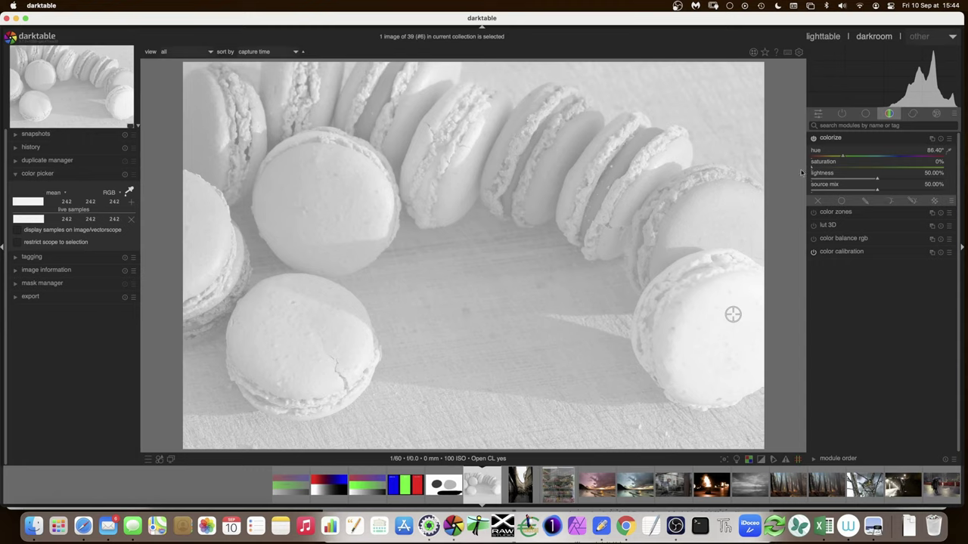
drag(877, 181, 861, 181)
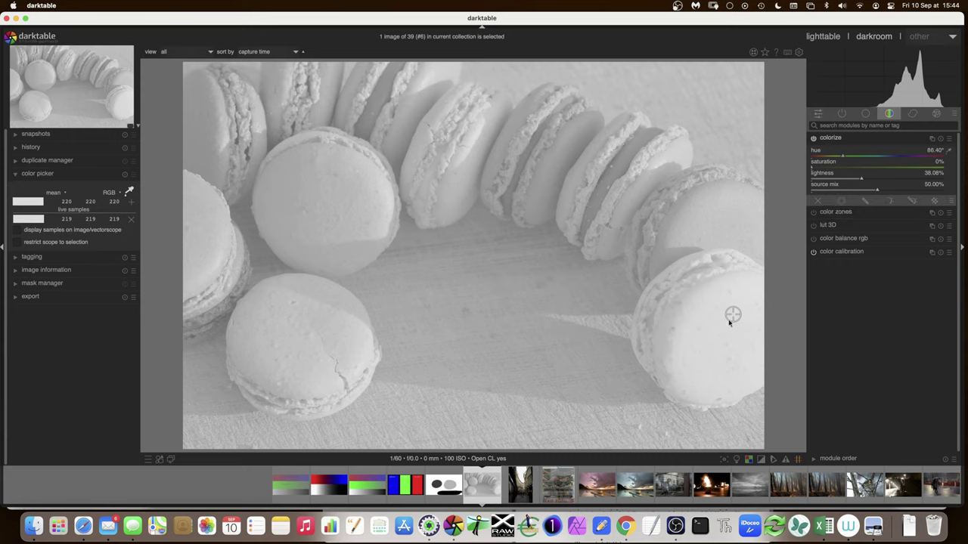
Step: Blend colorize uniformly in multiply mode, using the RGB (scene) blend color space
click(844, 202)
click(929, 215)
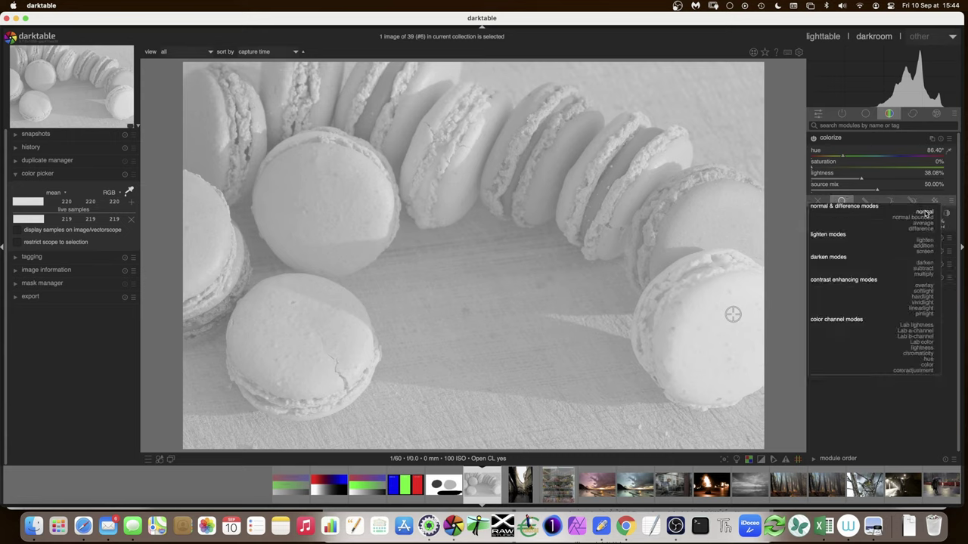
click(924, 275)
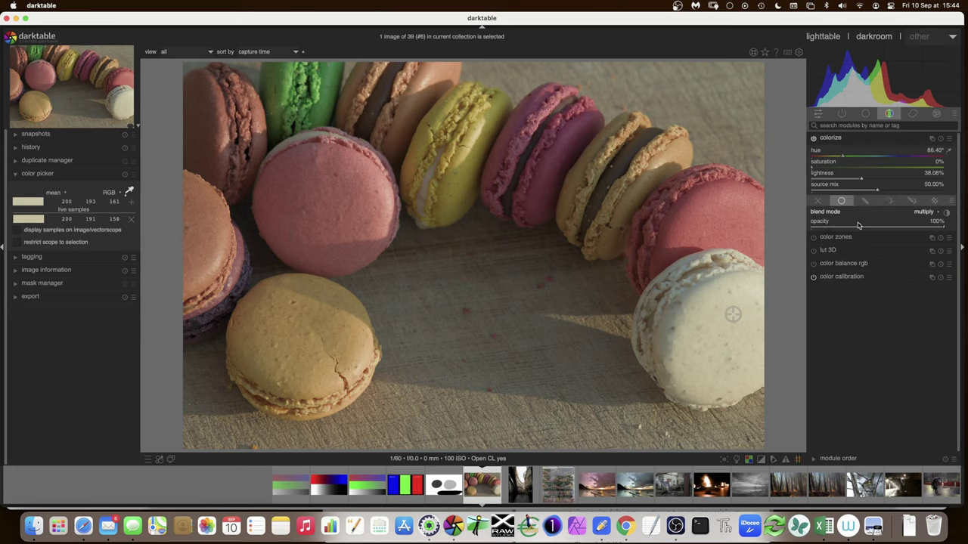
click(952, 202)
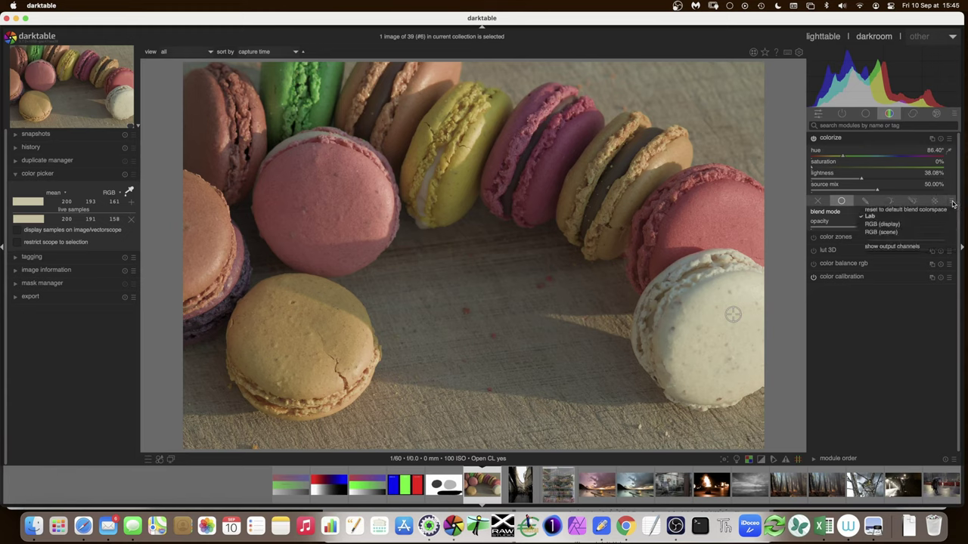
click(881, 232)
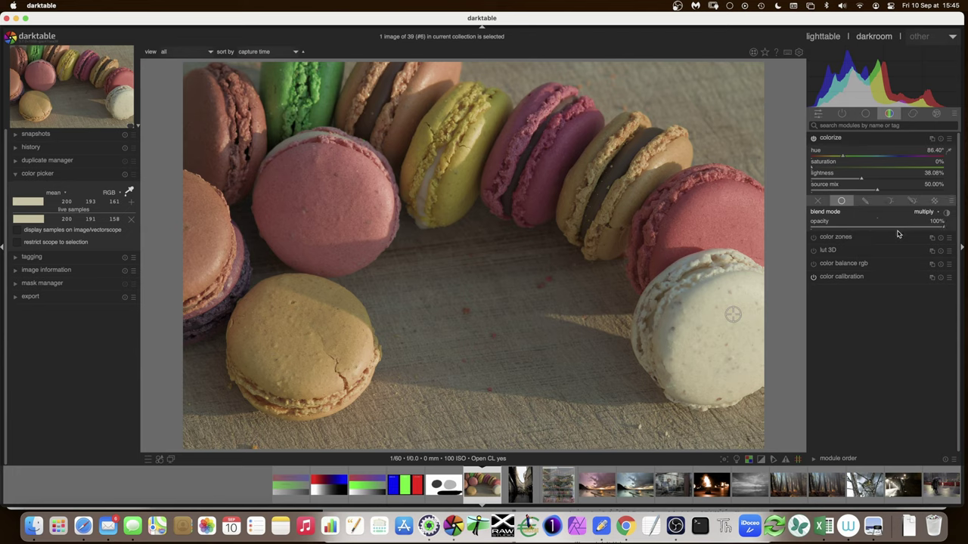
click(931, 214)
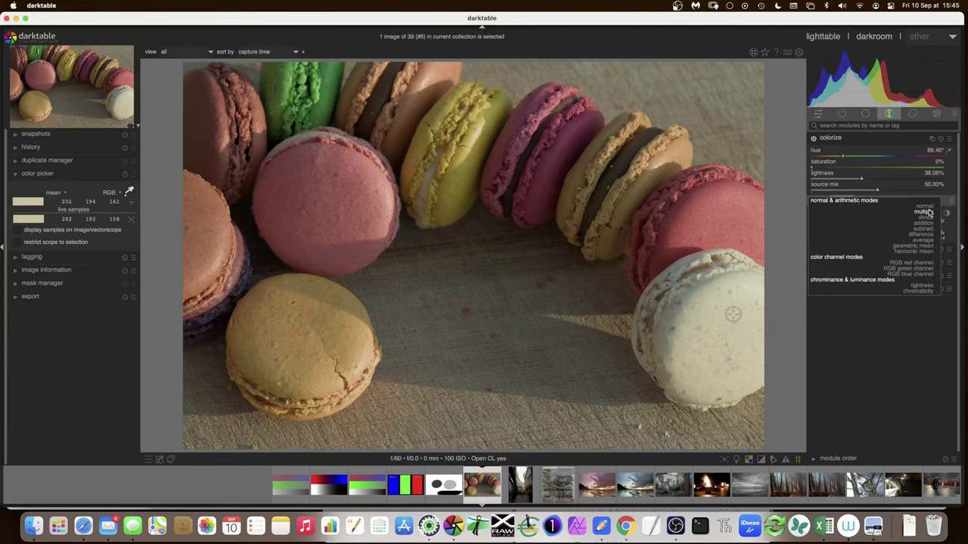
click(930, 213)
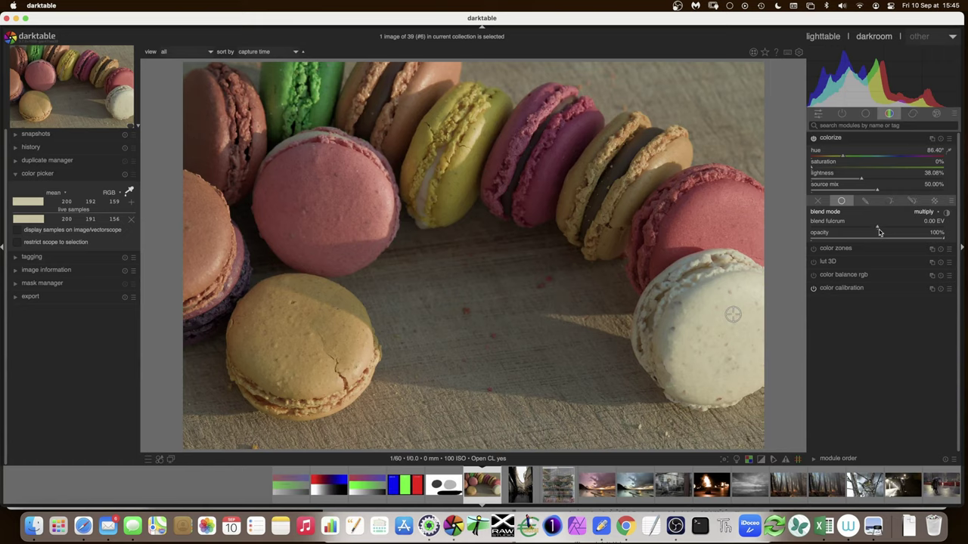
Step: Compare the image with colorize switched off and on at a blend fulcrum of 0.00 EV
click(813, 140)
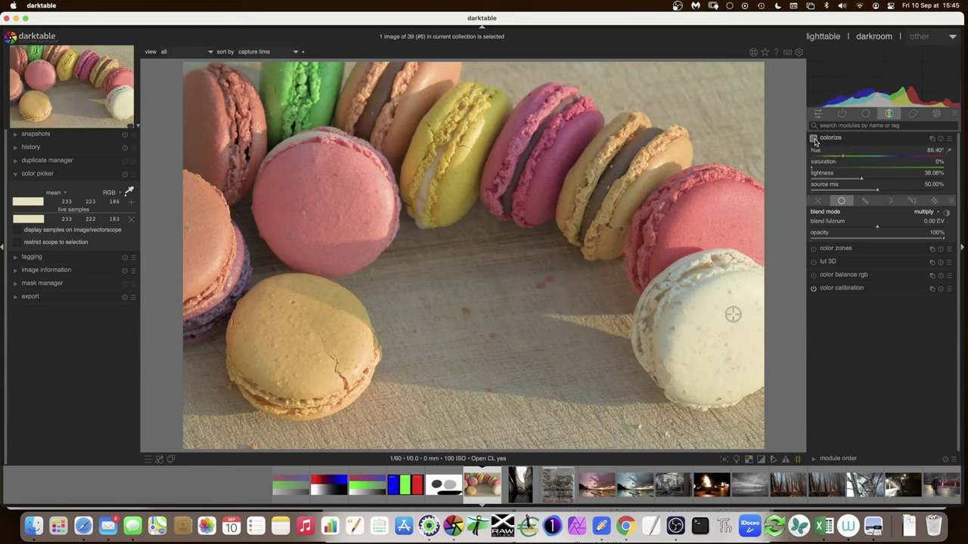
click(813, 141)
click(814, 140)
click(814, 140)
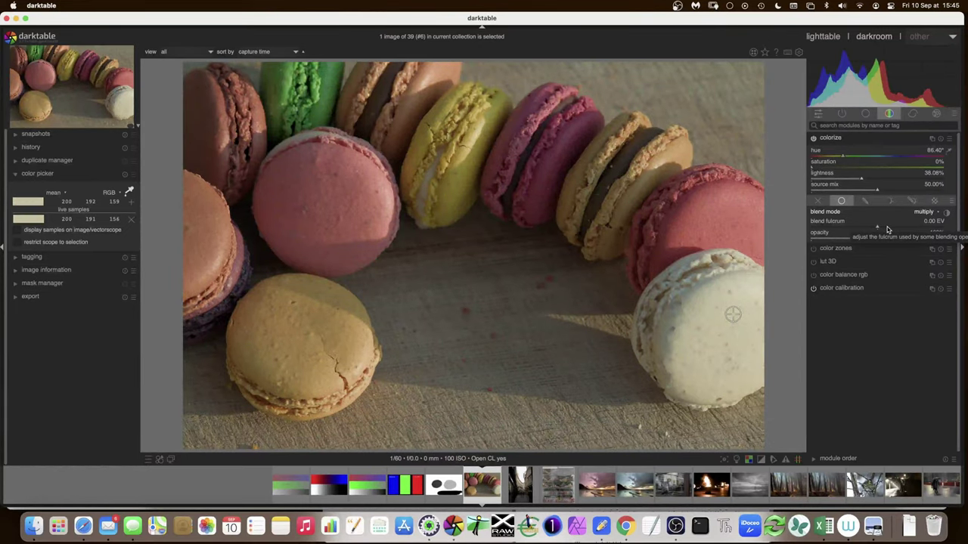
Step: Raise the colorize blend fulcrum to 1.01 EV and compare the image with the module off and on
drag(887, 229, 899, 229)
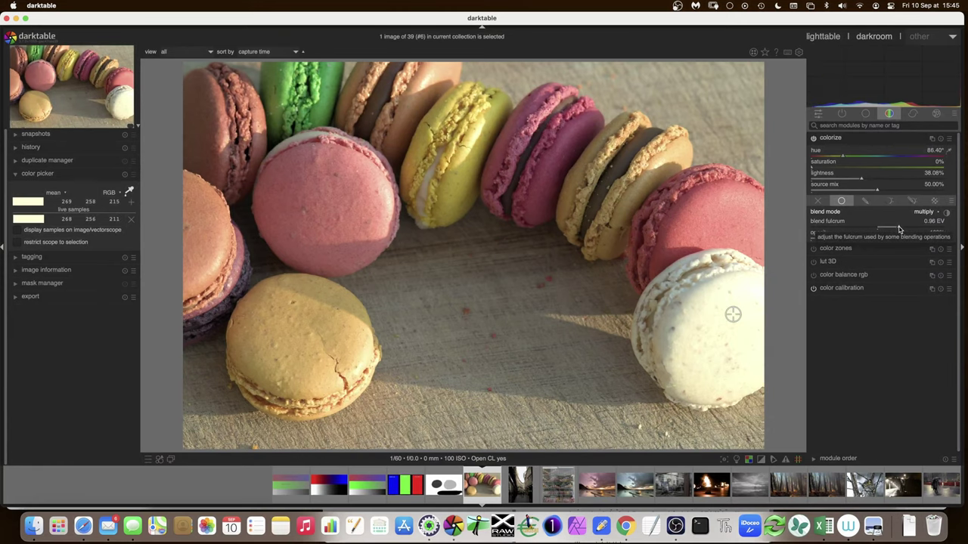
drag(899, 229, 900, 229)
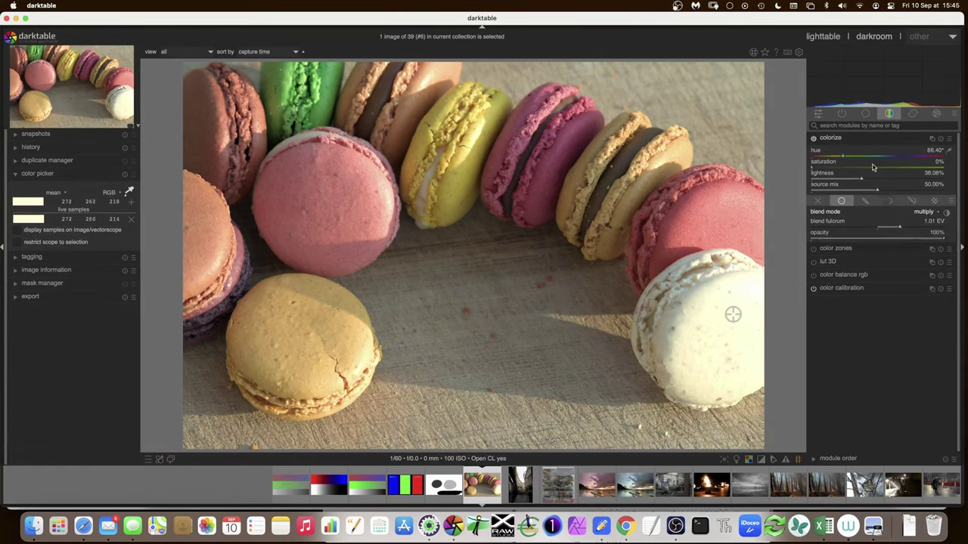
click(814, 139)
click(814, 139)
click(813, 139)
click(814, 139)
click(814, 139)
click(814, 139)
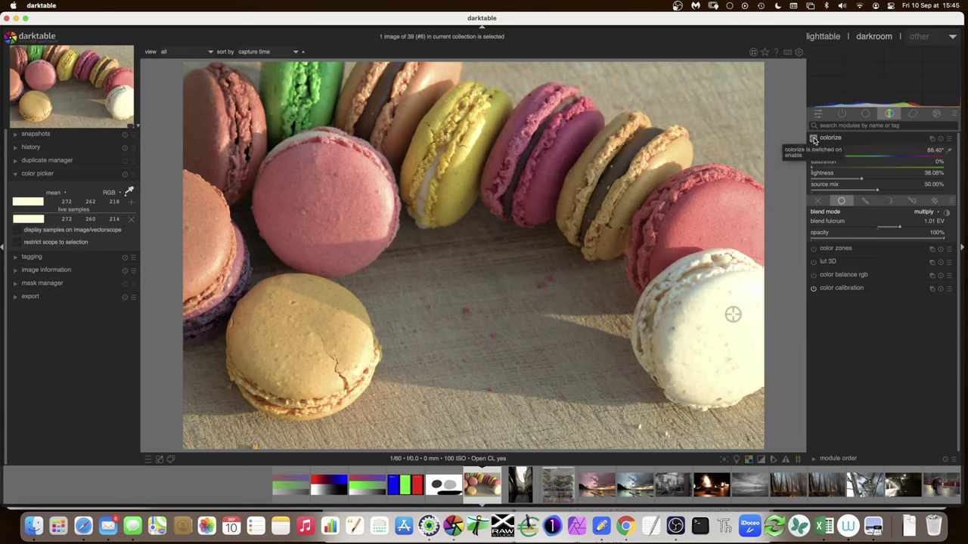
Step: Set the colorize lightness to 28.47% and source mix to 50.89%, and compare the image with the module off and on
drag(865, 182, 849, 181)
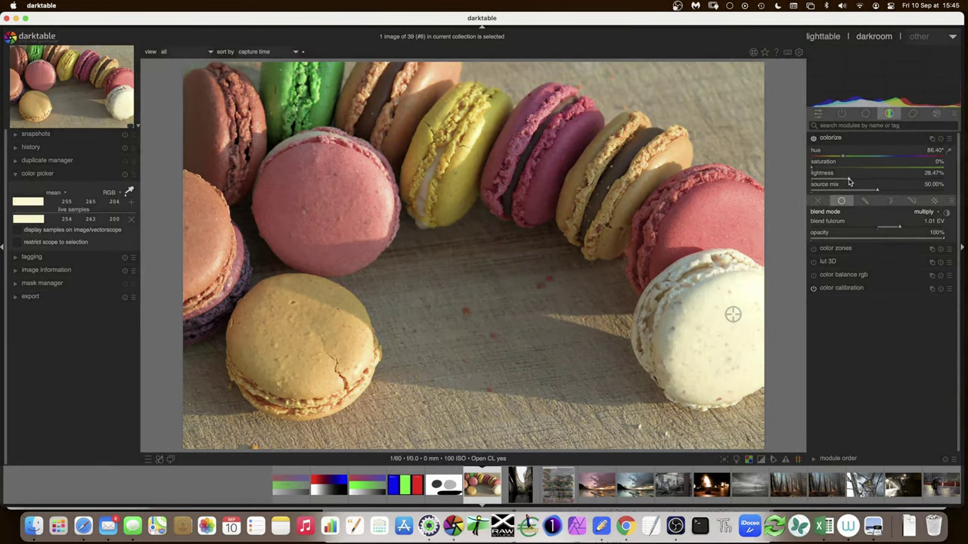
mouse_move(877, 192)
mouse_down()
mouse_move(855, 192)
mouse_move(915, 192)
mouse_move(878, 193)
mouse_up()
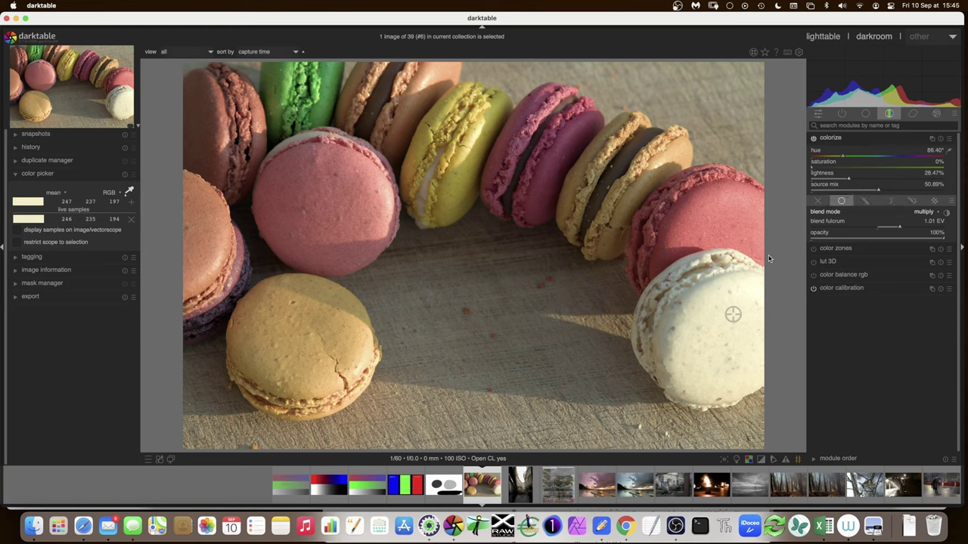
click(813, 139)
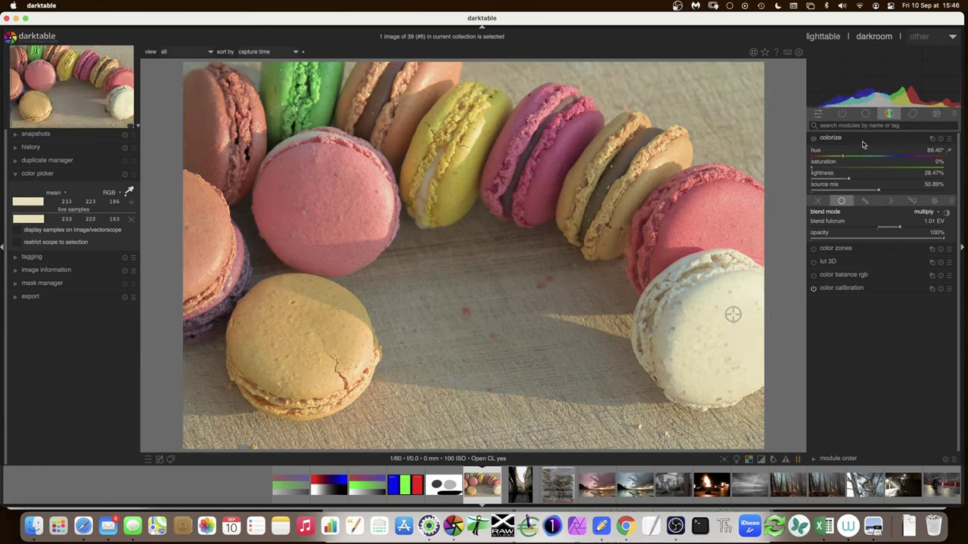
click(814, 140)
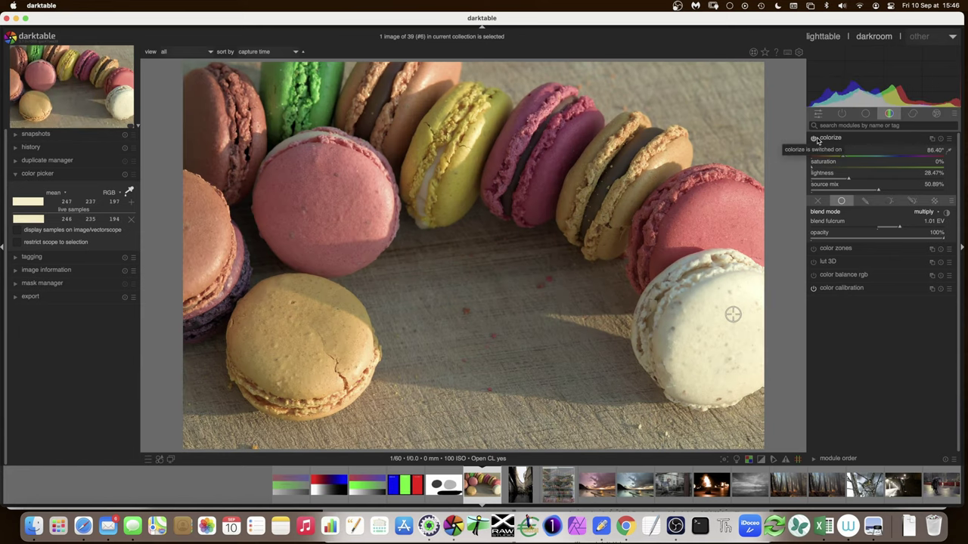
Step: Collapse the colorize module and take a snapshot of the multiplied image
click(829, 139)
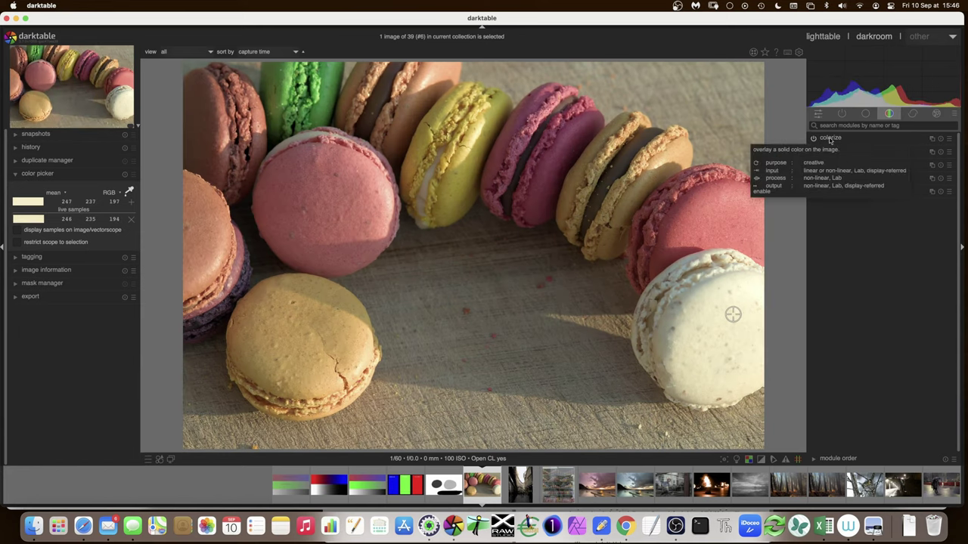
click(831, 139)
click(831, 139)
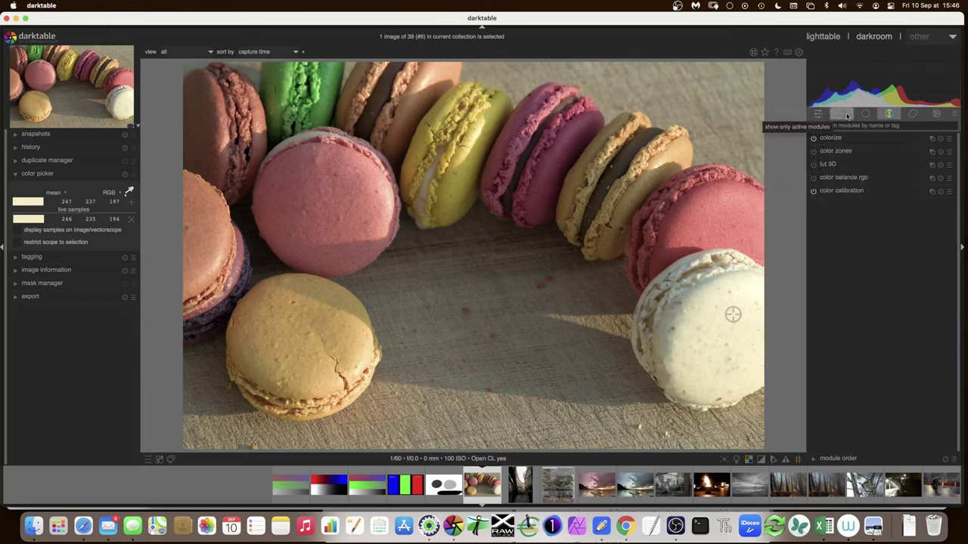
click(16, 134)
click(99, 157)
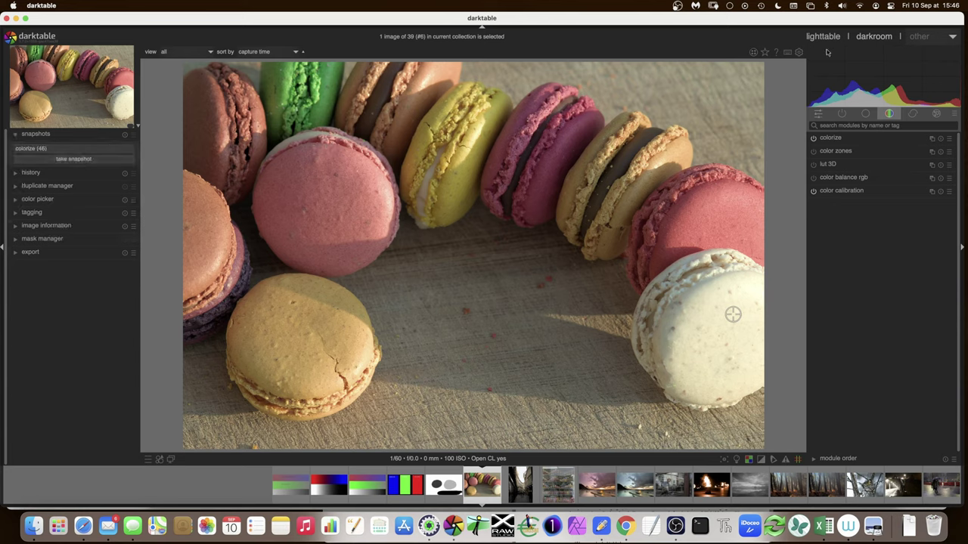
Step: Switch off colorize and enable color balance rgb in its place
click(814, 138)
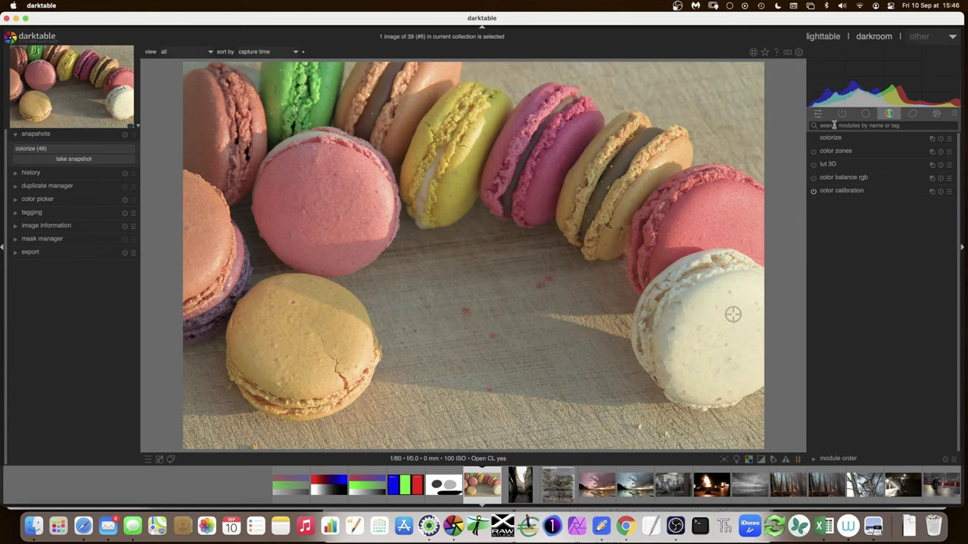
click(840, 114)
click(889, 114)
click(813, 179)
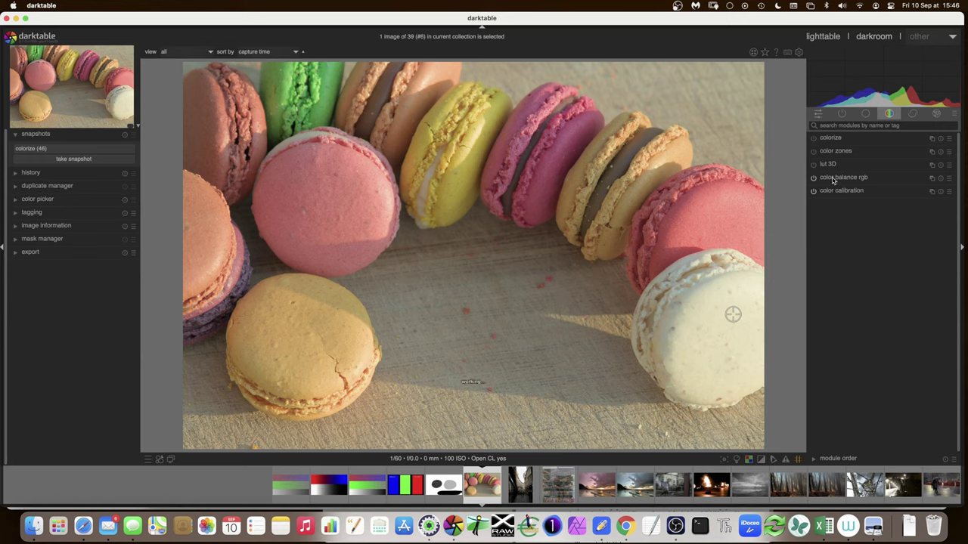
Step: Set the color balance rgb master contrast to 21.53%
click(831, 178)
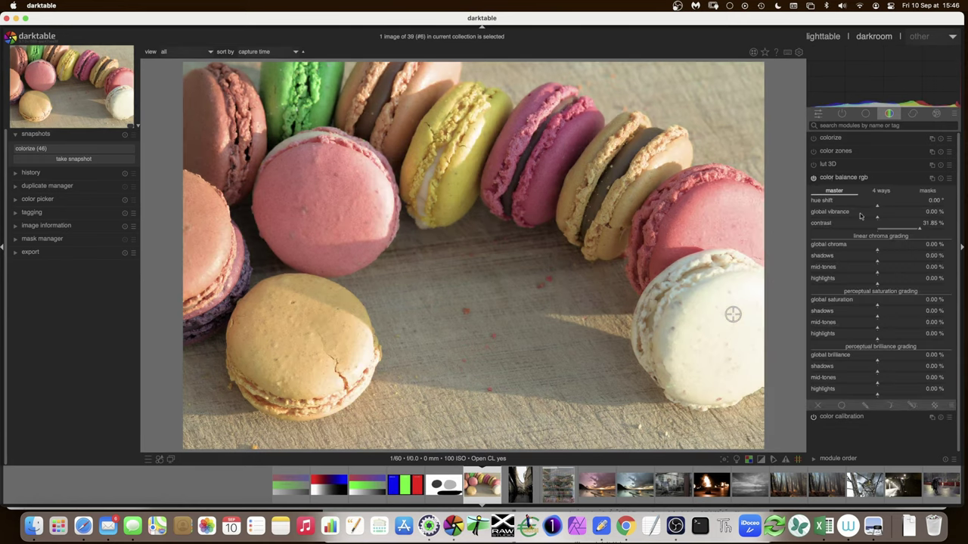
drag(917, 230, 883, 231)
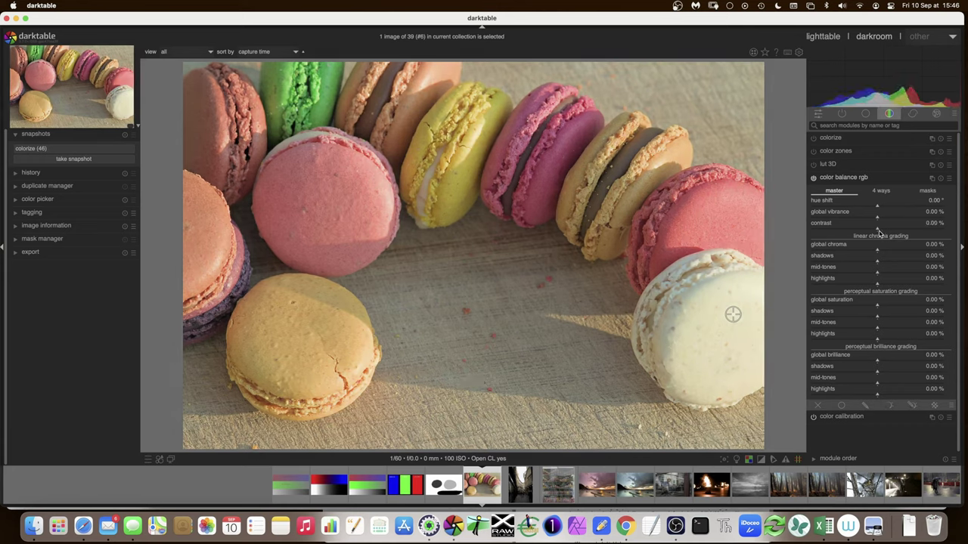
click(895, 228)
drag(896, 228, 907, 231)
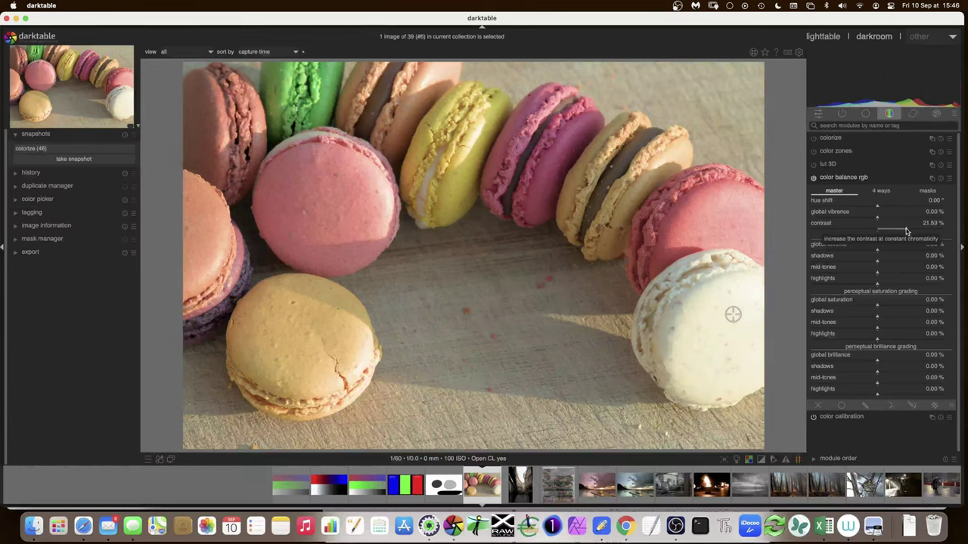
Step: Compare the contrast-adjusted image with the colorize snapshot by sweeping the split line across the macarons
click(57, 150)
drag(475, 261, 284, 276)
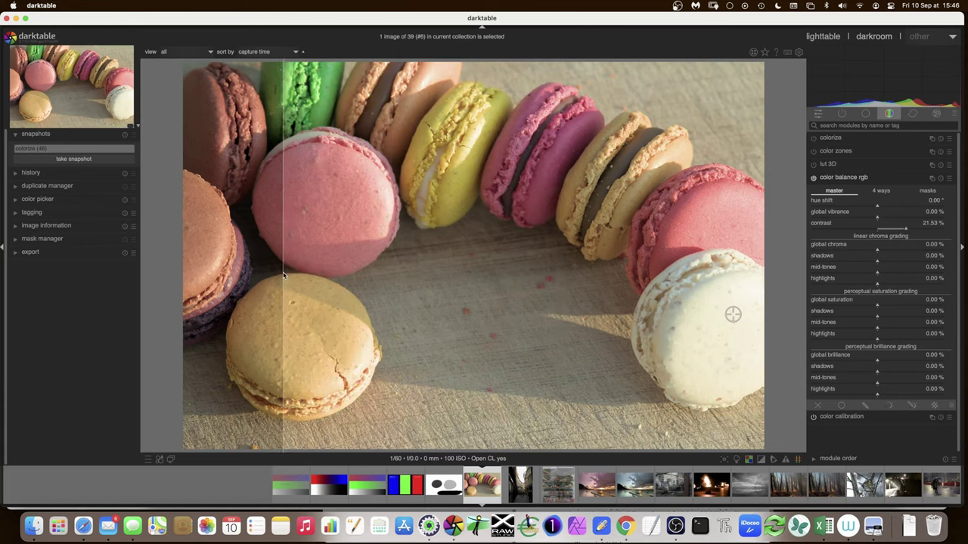
drag(283, 275, 239, 270)
mouse_move(446, 271)
mouse_down()
mouse_move(718, 268)
mouse_move(314, 272)
mouse_move(508, 269)
mouse_move(342, 276)
mouse_move(460, 273)
mouse_up()
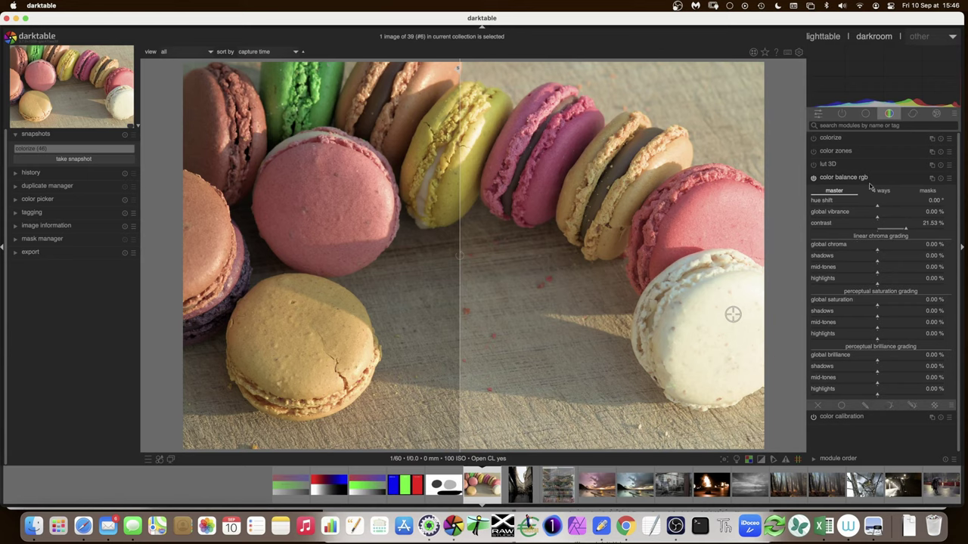
Step: Set the color balance rgb global offset luminance to -2.62% and compare the result with the snapshot
click(876, 191)
drag(881, 218, 834, 219)
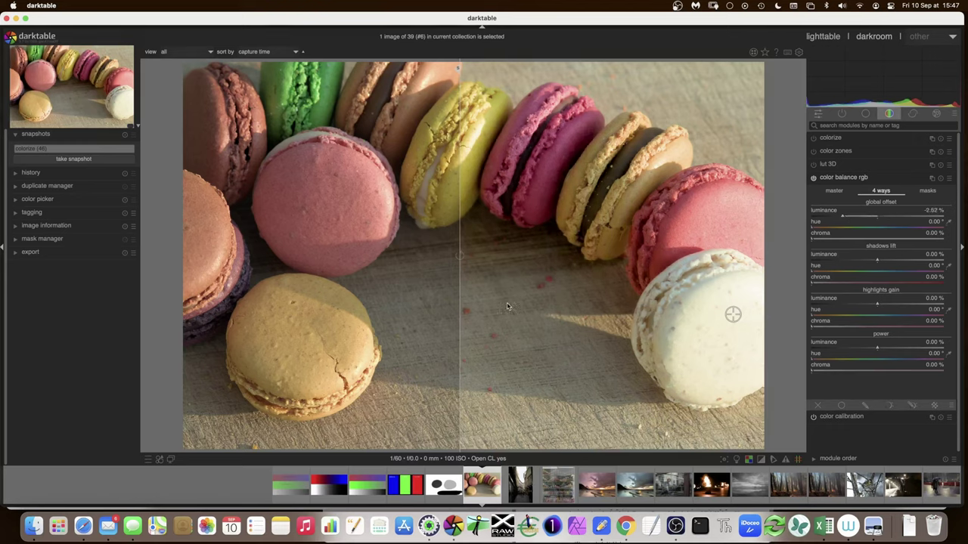
drag(464, 328, 225, 324)
drag(382, 323, 599, 301)
drag(486, 299, 484, 303)
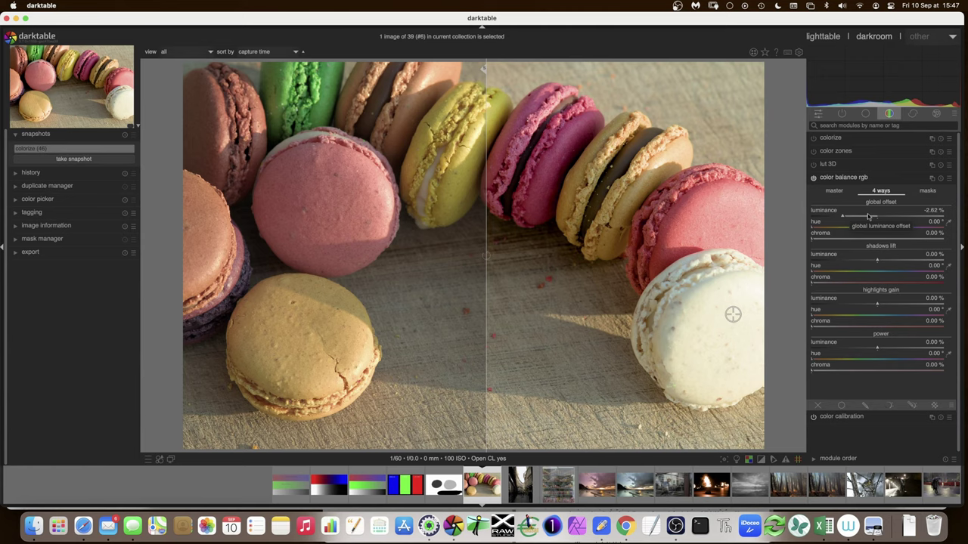
Step: Collapse color balance rgb and clear the snapshots to end the split comparison
click(847, 179)
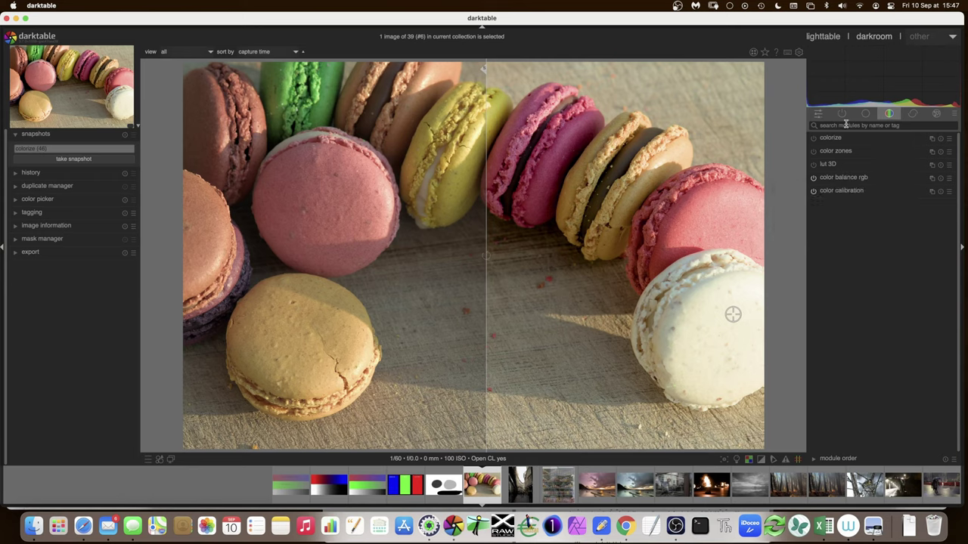
click(125, 134)
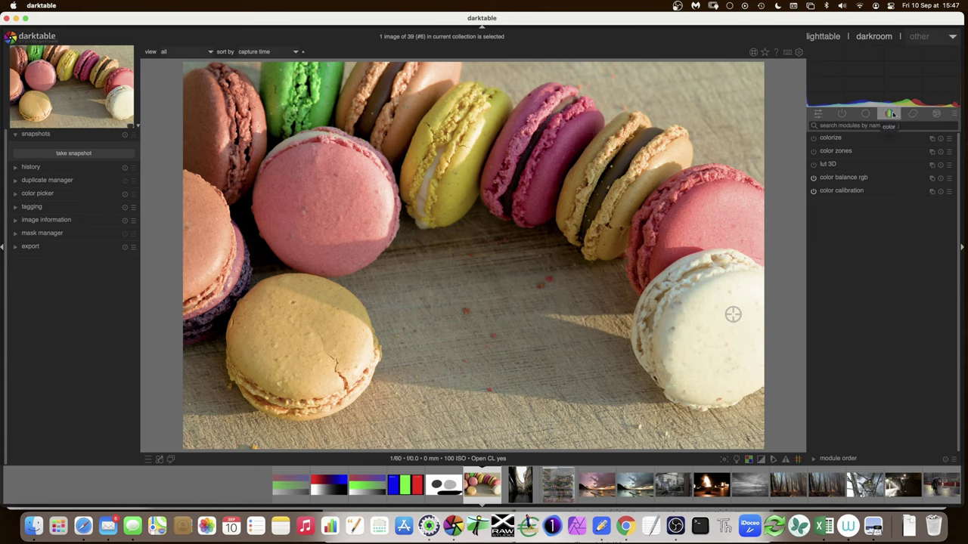
Step: Open the lowpass module from the correct group and reset its parameters to the defaults
click(917, 115)
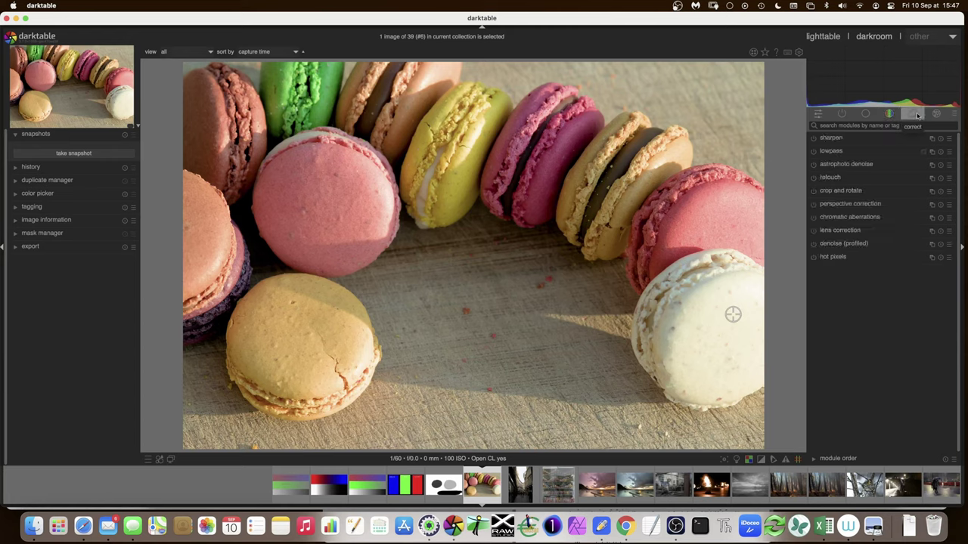
click(832, 151)
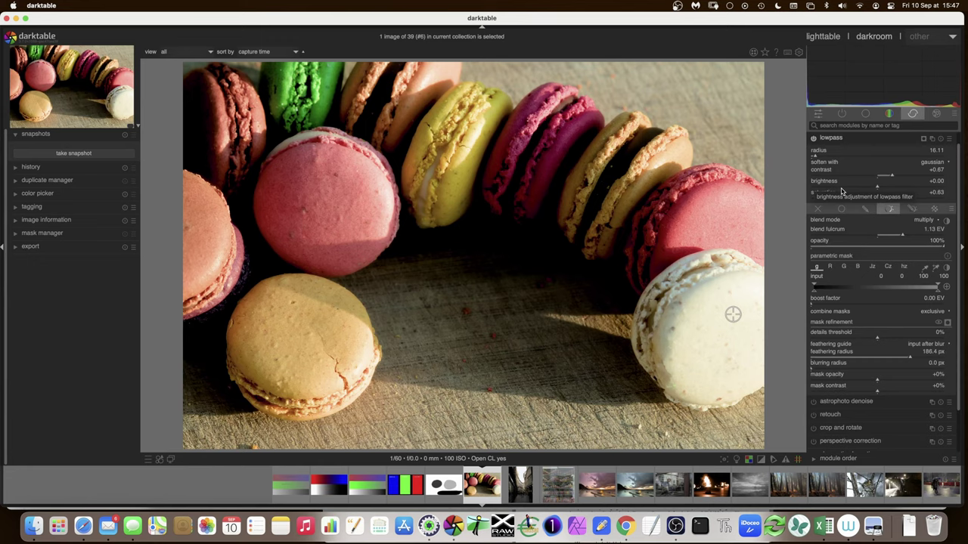
click(940, 139)
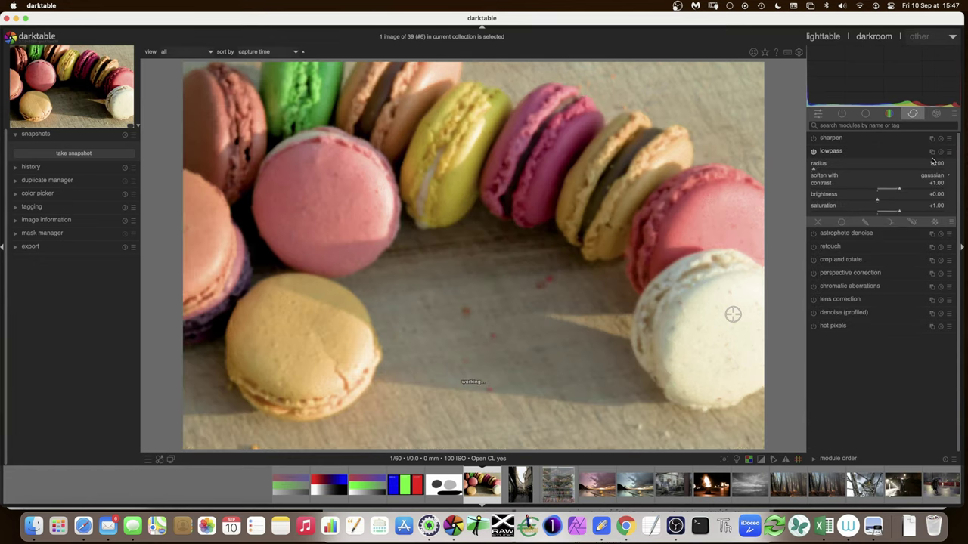
Step: Set the lowpass blur radius to 23.23
click(822, 170)
click(817, 171)
click(817, 171)
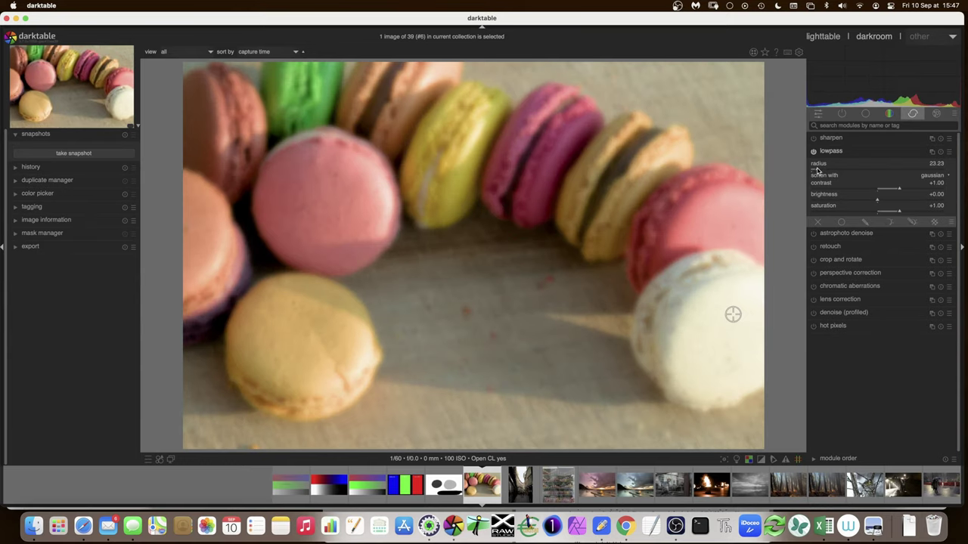
Step: Set the lowpass blur radius to 21.45 and its saturation to +0.01
click(818, 170)
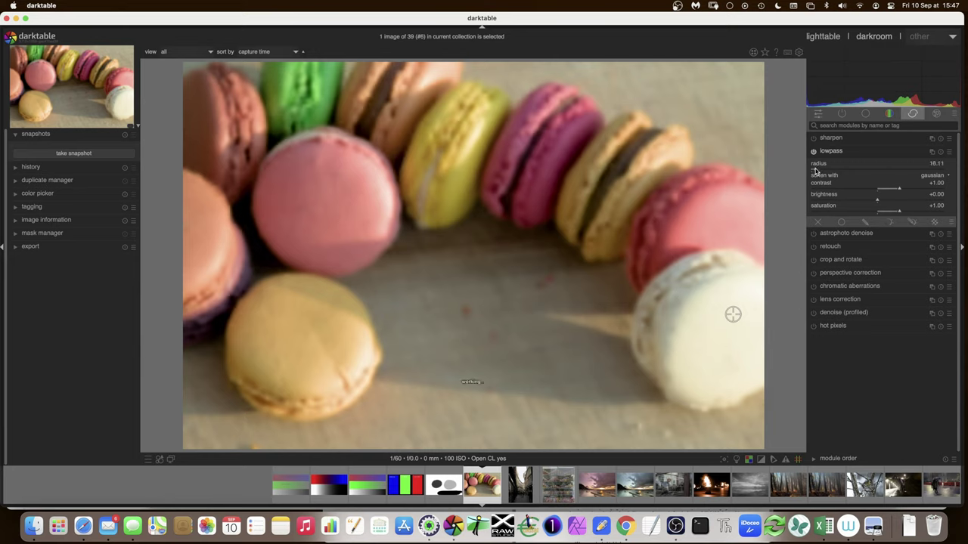
click(817, 171)
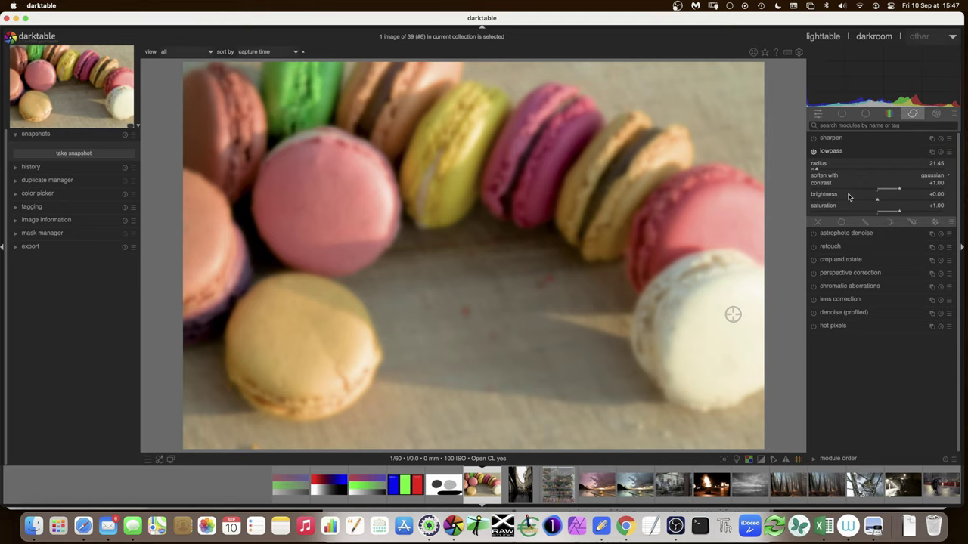
click(877, 213)
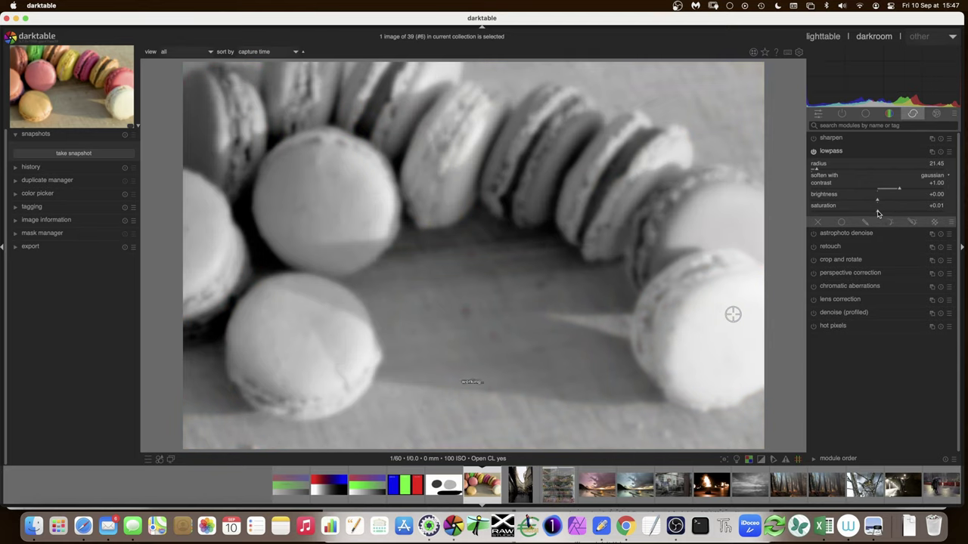
double_click(877, 211)
click(877, 211)
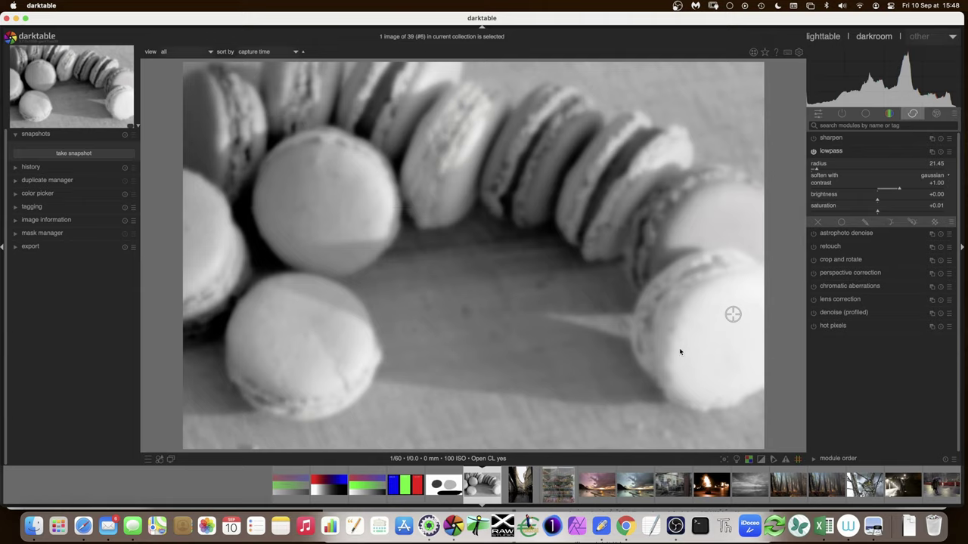
Step: Show the color picker readings and compare the white macaron's sampled values with lowpass off and on
click(14, 220)
click(15, 200)
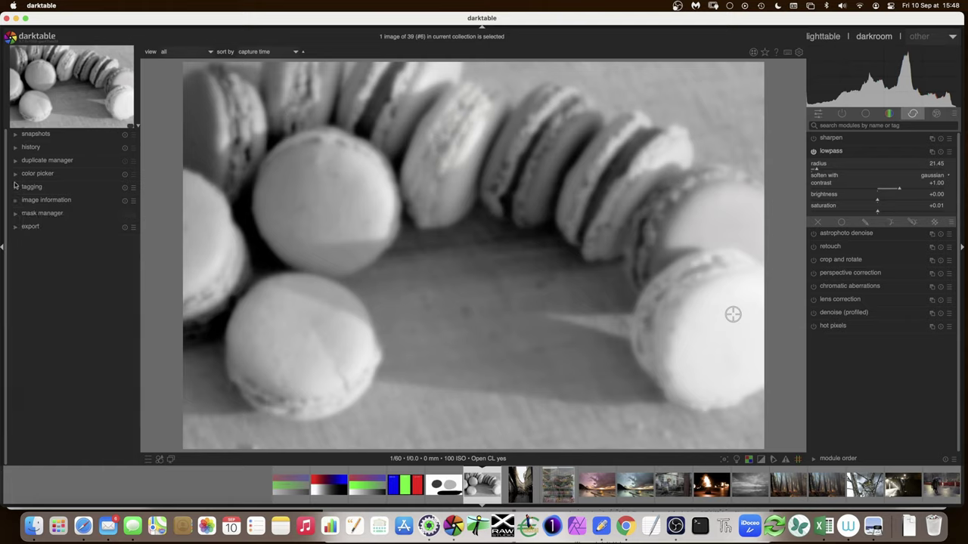
click(15, 173)
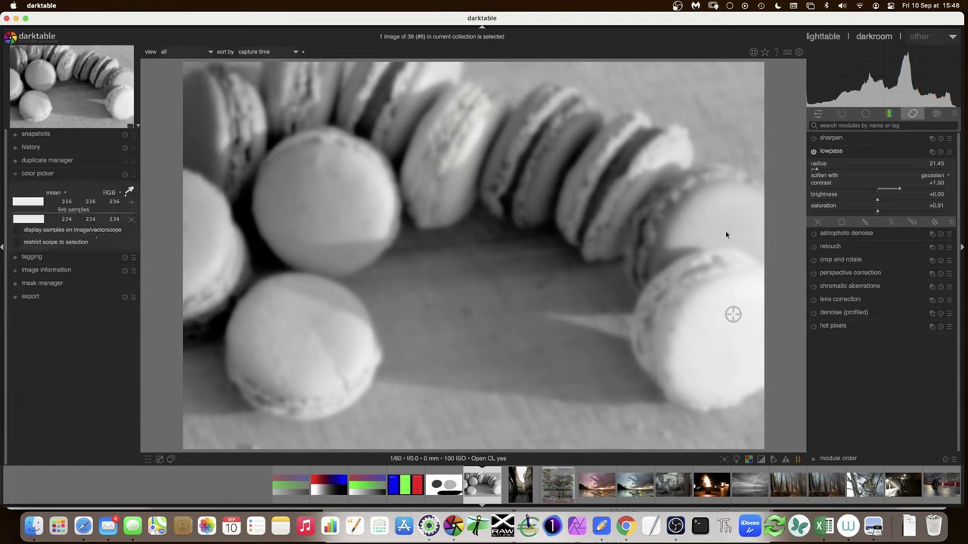
click(813, 152)
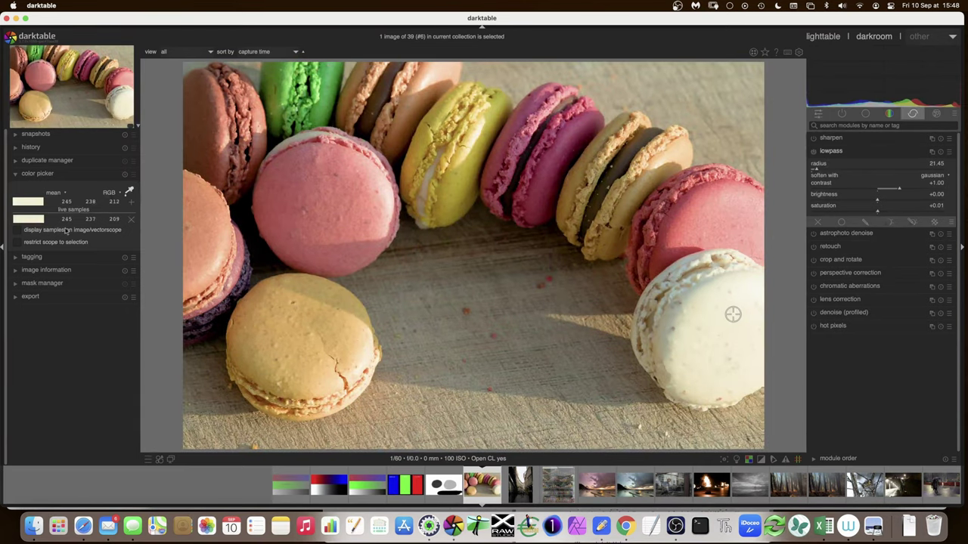
click(813, 152)
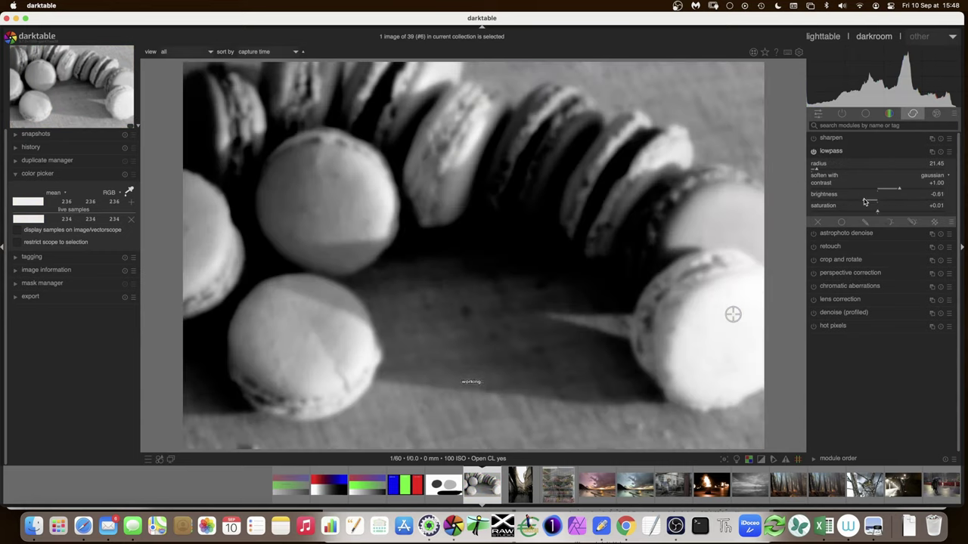
Step: Try darker and brighter lowpass brightness settings, ending at +0.07
click(865, 201)
click(889, 201)
scroll(882, 202, down, 2)
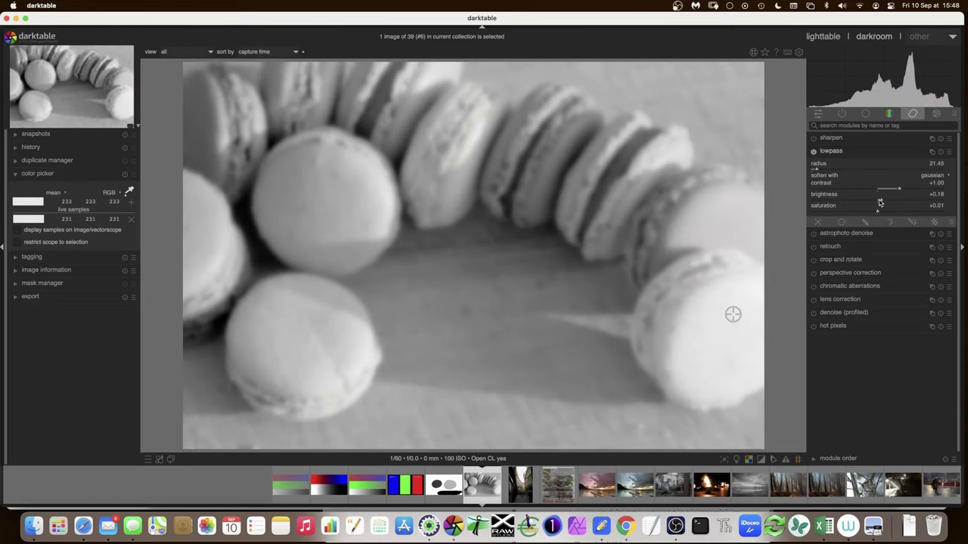
click(880, 201)
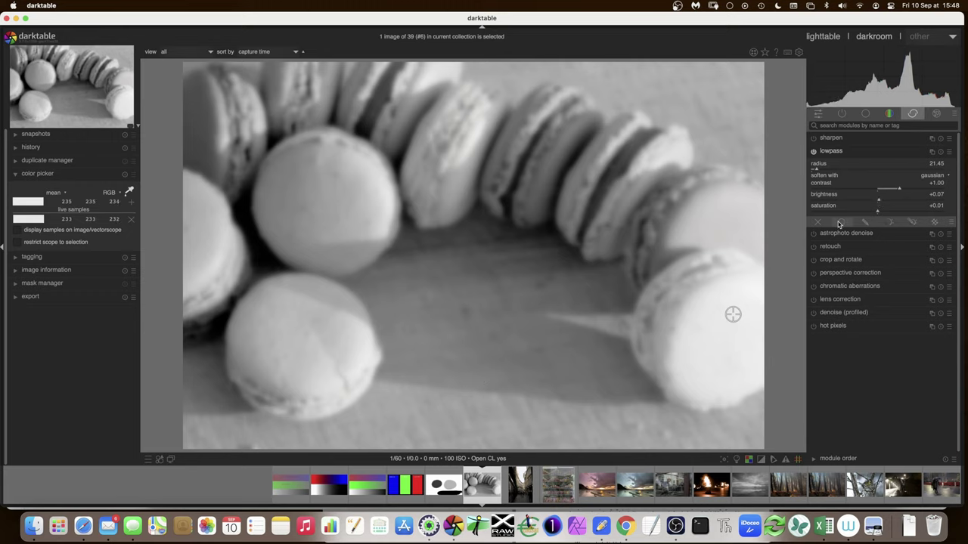
Step: Blend lowpass uniformly in the RGB (scene) colorspace using multiply mode with a blend fulcrum of 0.58 EV
right_click(952, 221)
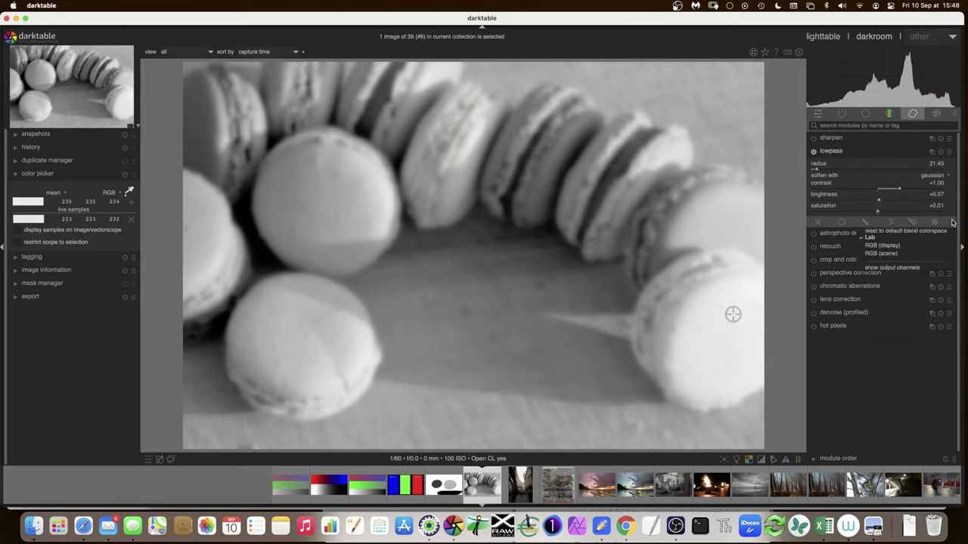
click(913, 254)
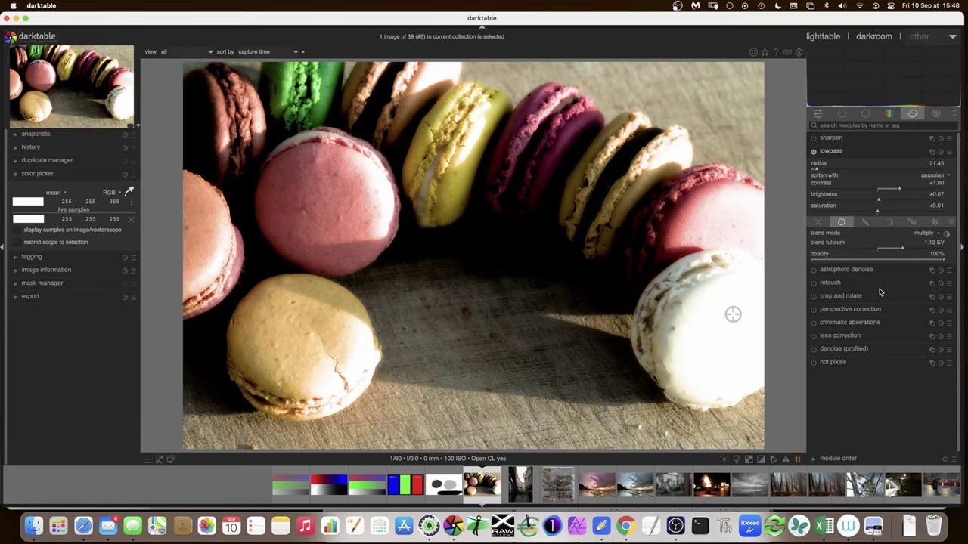
click(880, 252)
mouse_move(876, 251)
mouse_down()
mouse_move(863, 252)
mouse_move(891, 252)
mouse_up()
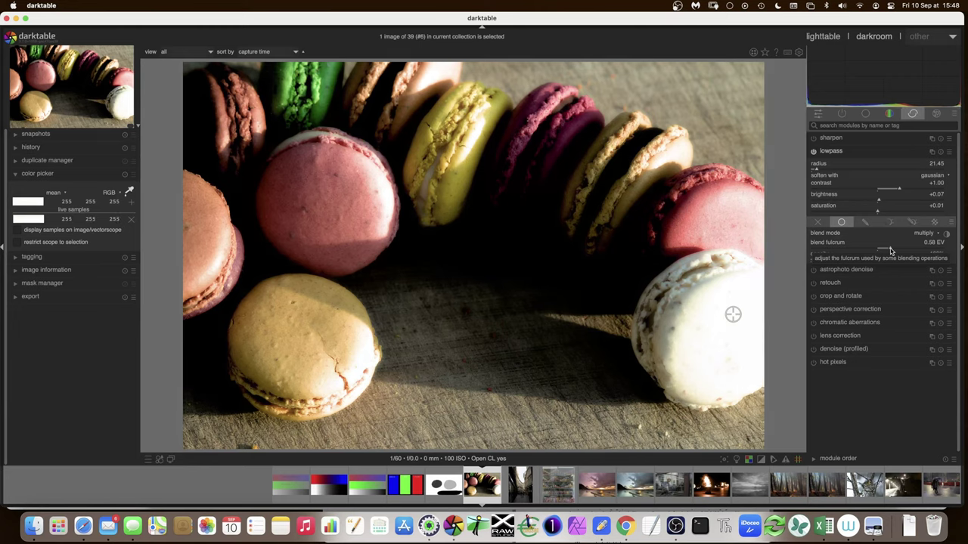
Step: Set the lowpass brightness to +1.48 and repeatedly toggle the module to compare the image with and without it
drag(879, 203, 911, 202)
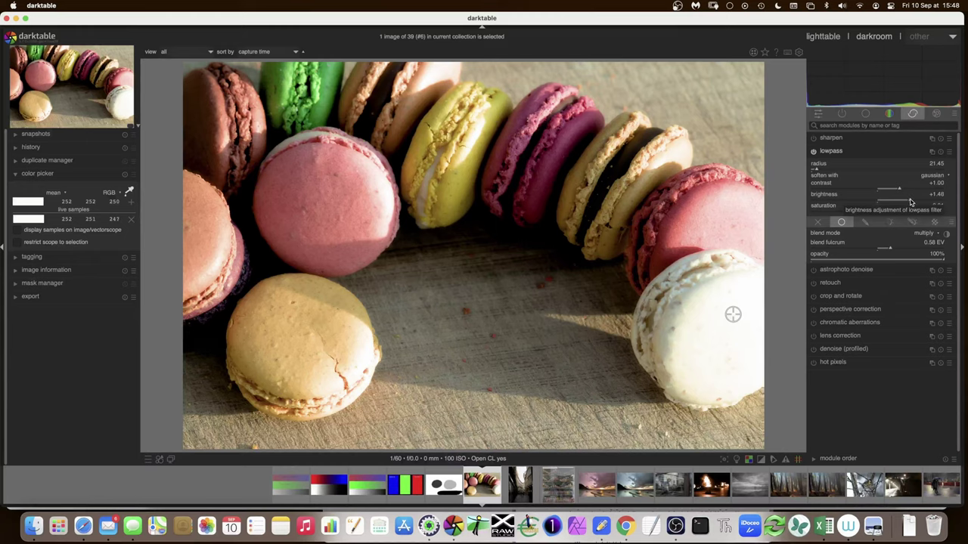
click(813, 152)
click(814, 152)
click(813, 152)
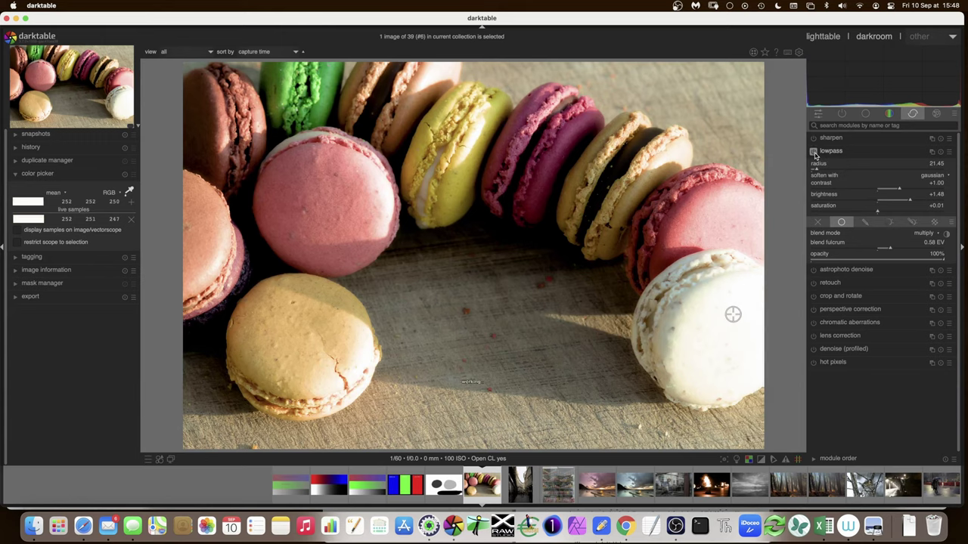
click(813, 152)
click(814, 152)
click(813, 152)
click(814, 152)
click(813, 152)
click(813, 152)
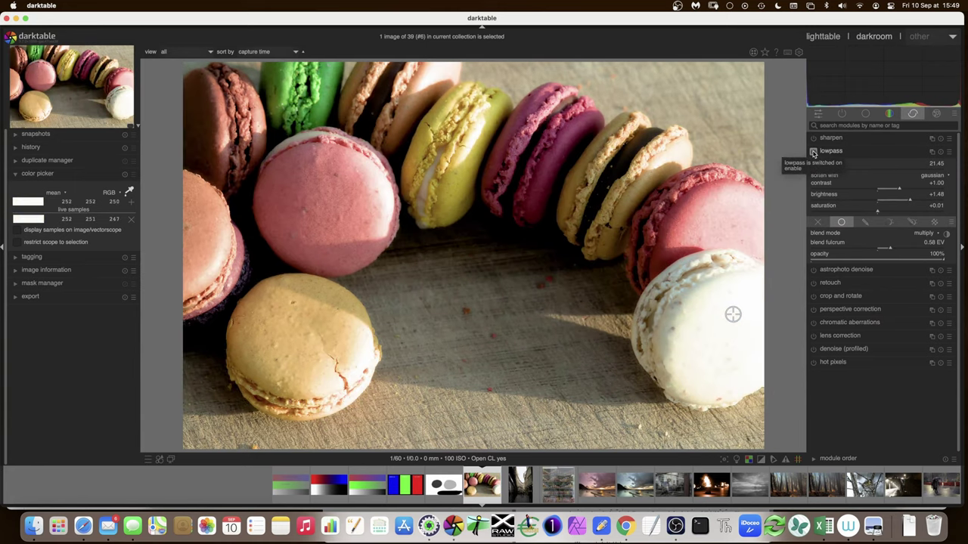
click(814, 152)
click(814, 152)
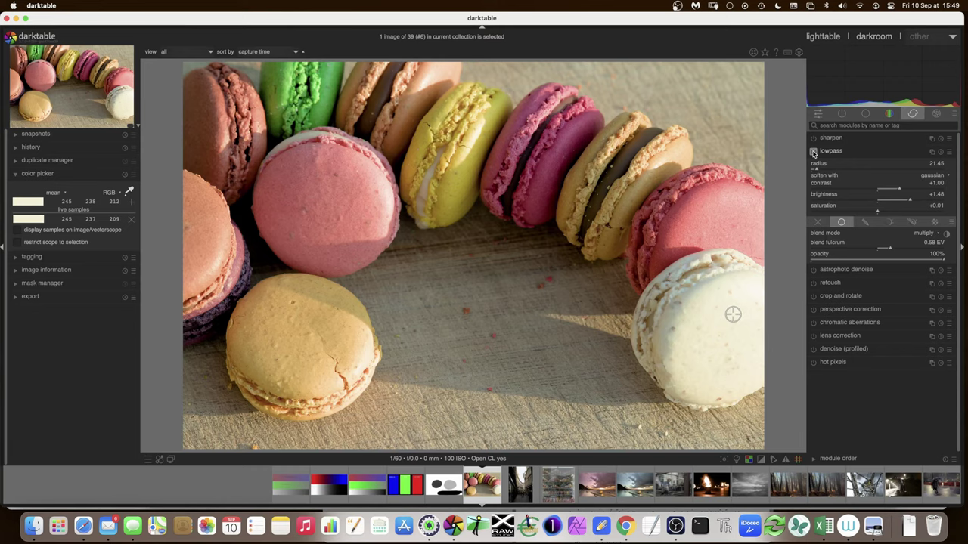
click(814, 152)
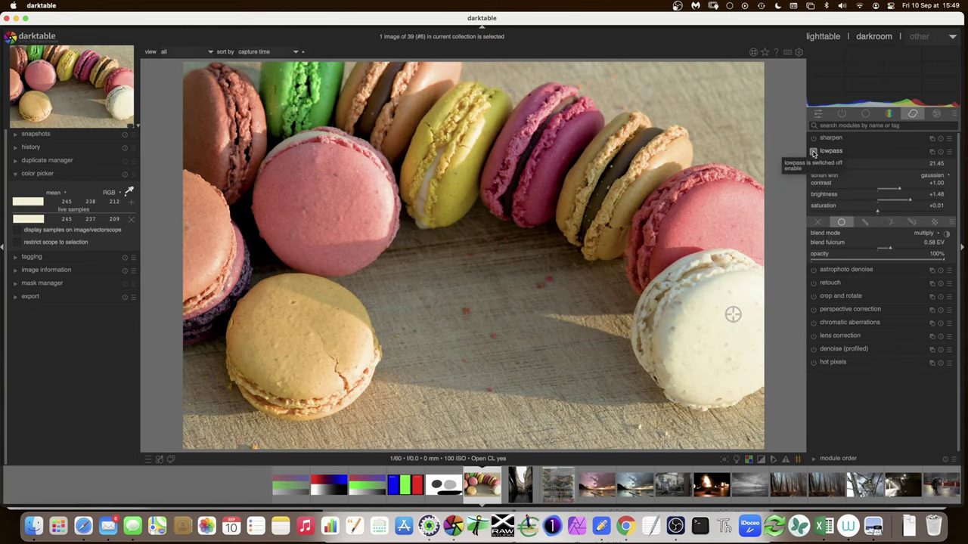
click(814, 152)
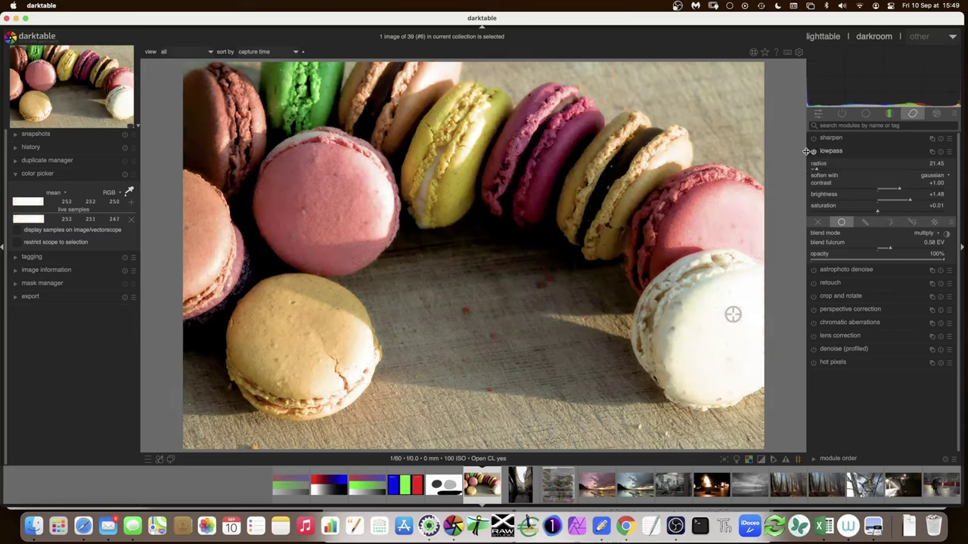
click(814, 152)
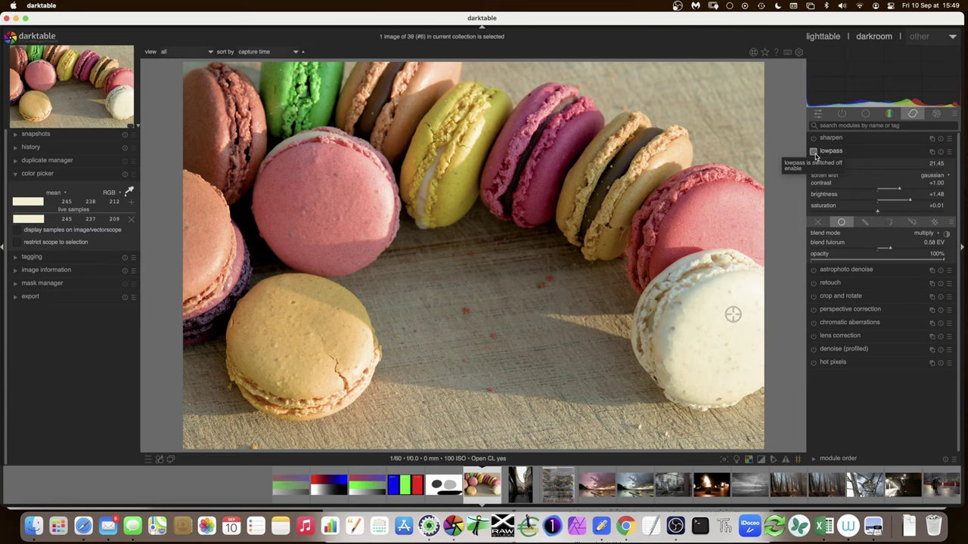
Step: Collapse the switched-off lowpass module and open tone equalizer from the base group
click(834, 151)
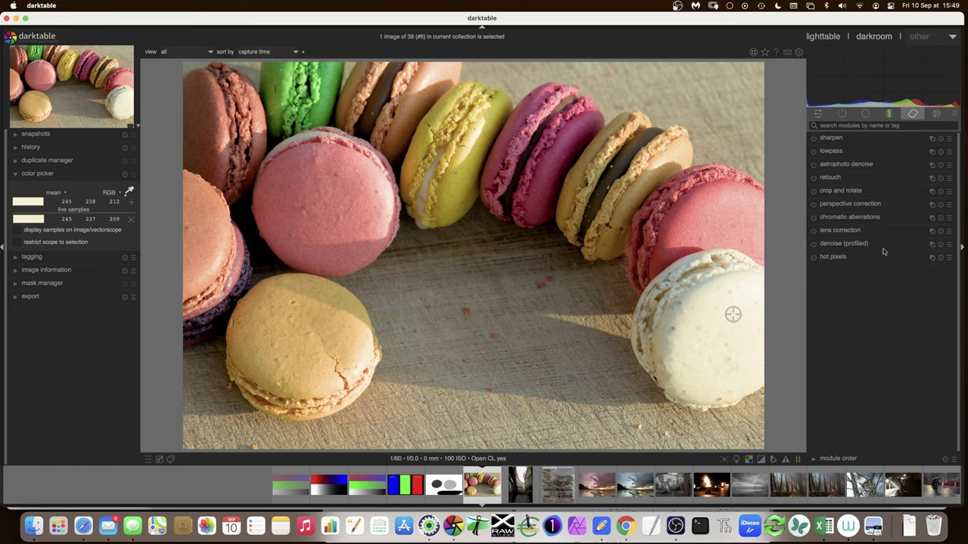
click(865, 113)
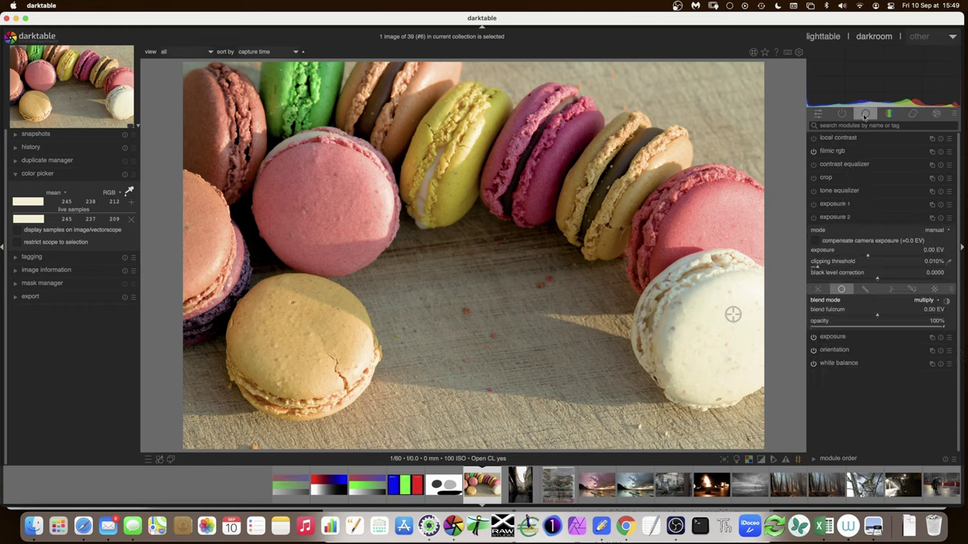
click(835, 193)
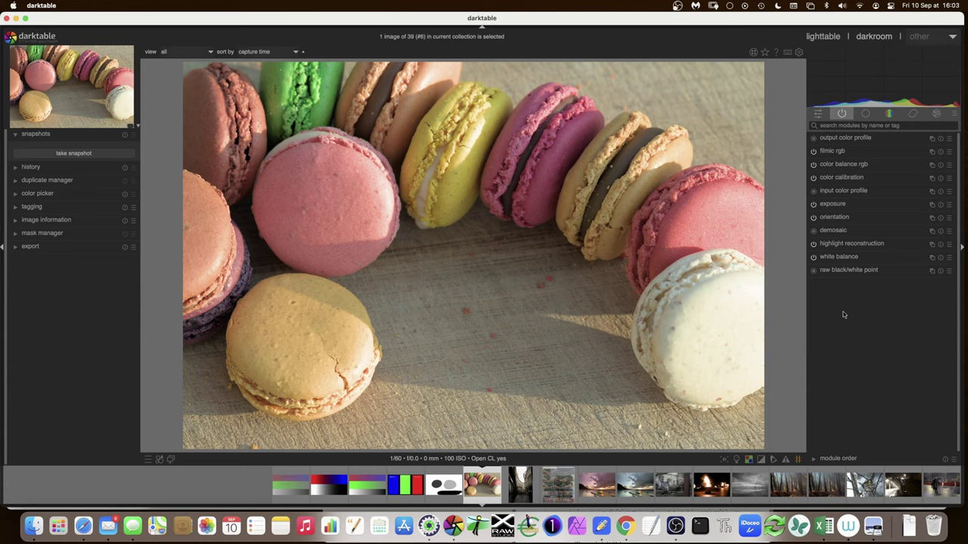
Step: Open the blurs module in the effects group and toggle it to compare the effect of its multiply blend
click(937, 114)
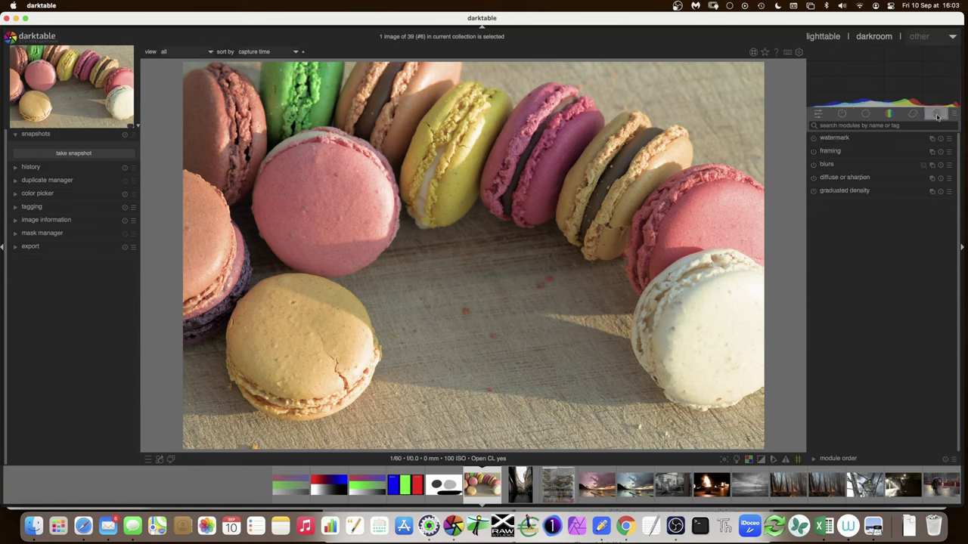
click(827, 165)
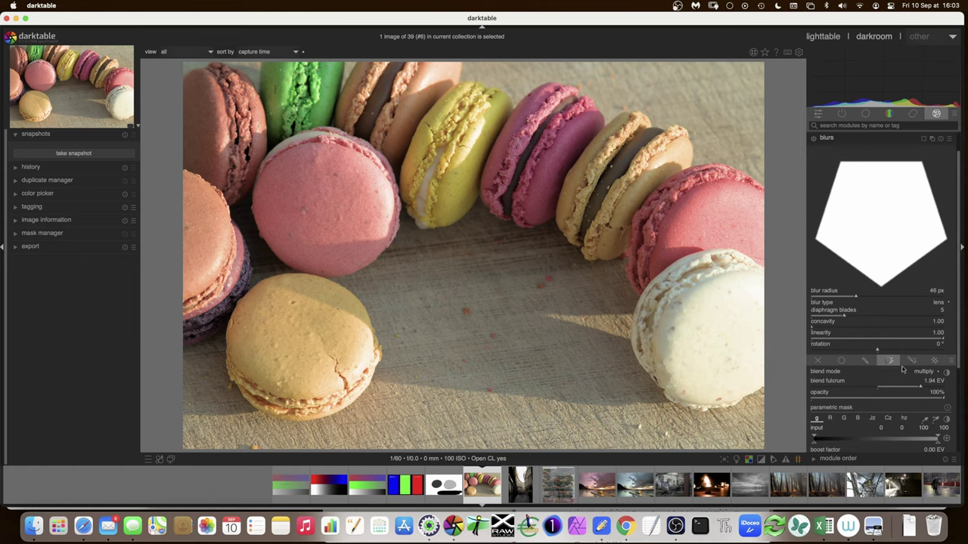
click(813, 139)
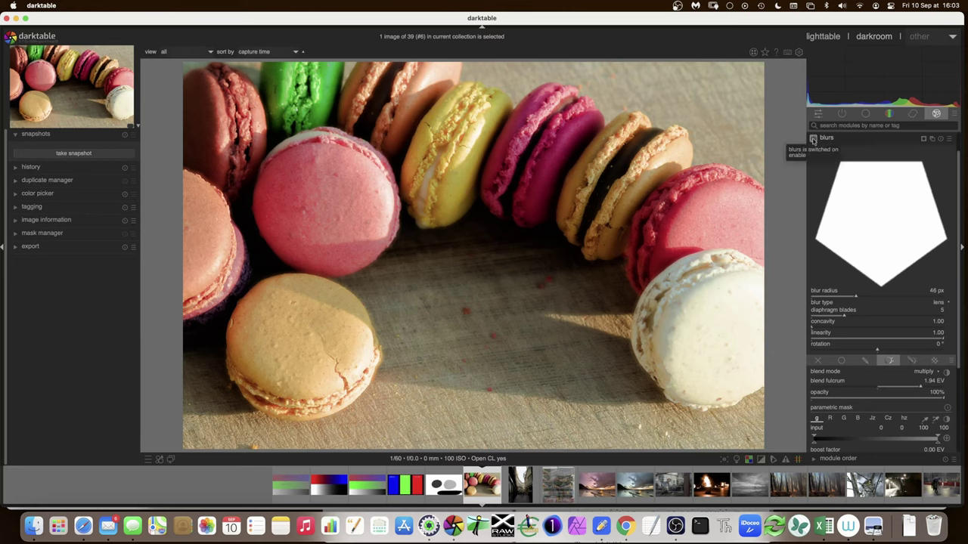
click(813, 140)
click(813, 139)
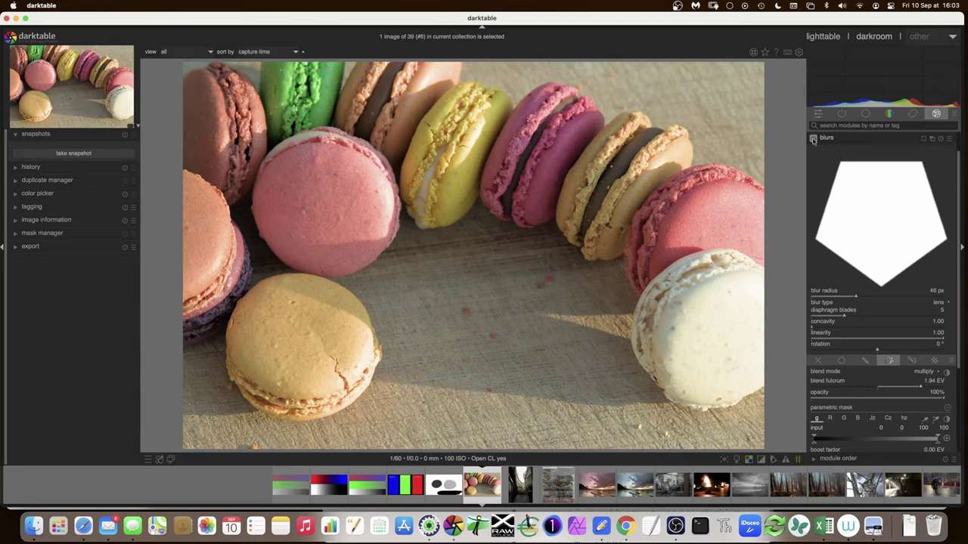
click(813, 139)
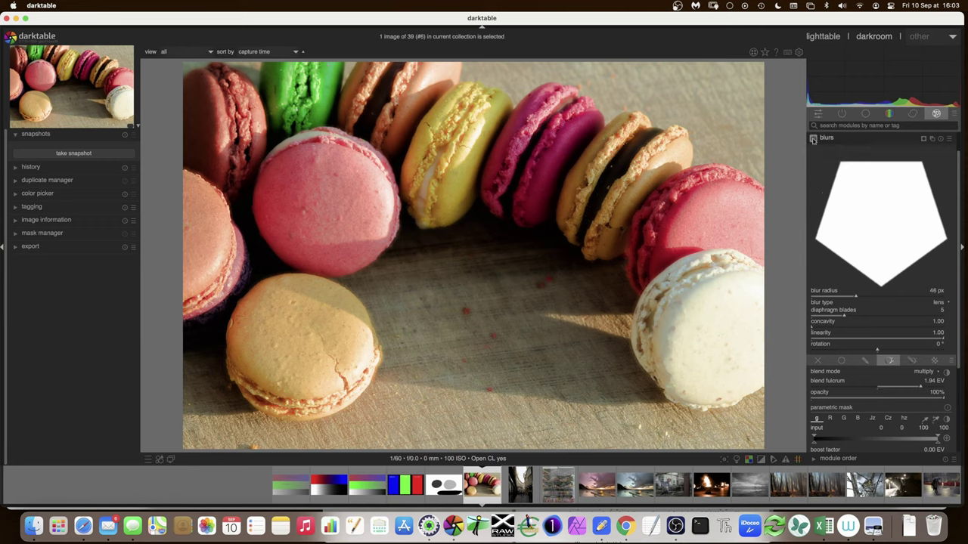
click(813, 140)
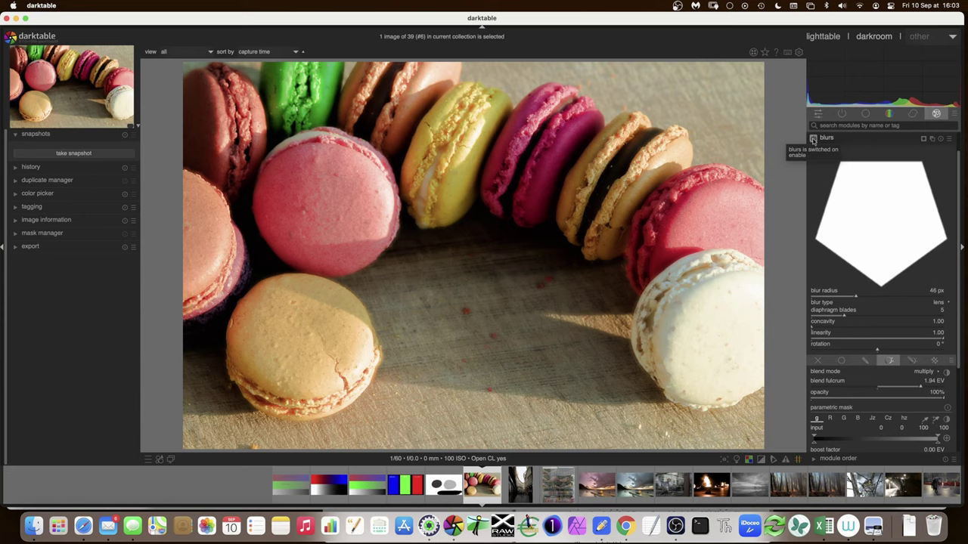
click(813, 139)
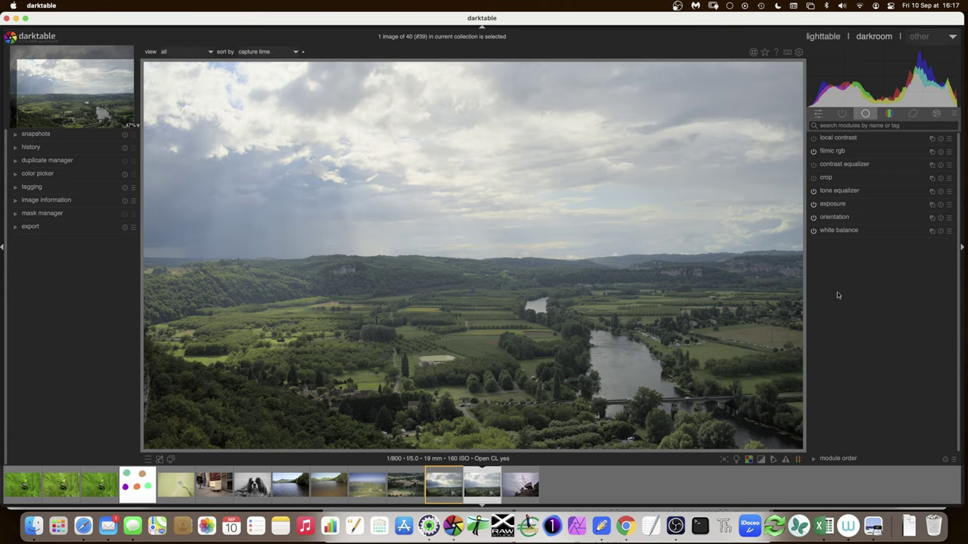
Step: Create a new instance of the exposure module for the landscape image
click(859, 206)
click(932, 205)
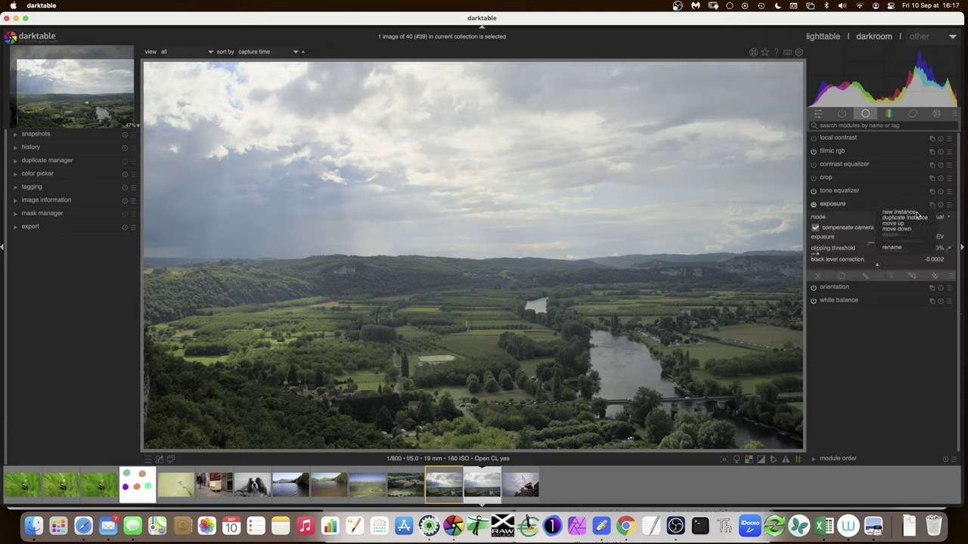
click(903, 212)
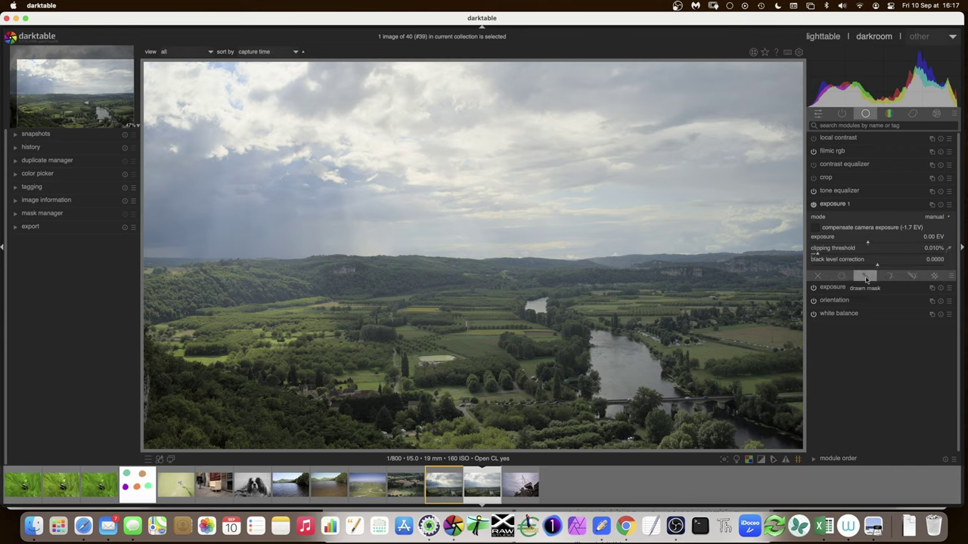
Step: Place a drawn gradient mask along the horizon and set the new exposure instance to -0.58 EV
click(865, 277)
click(936, 320)
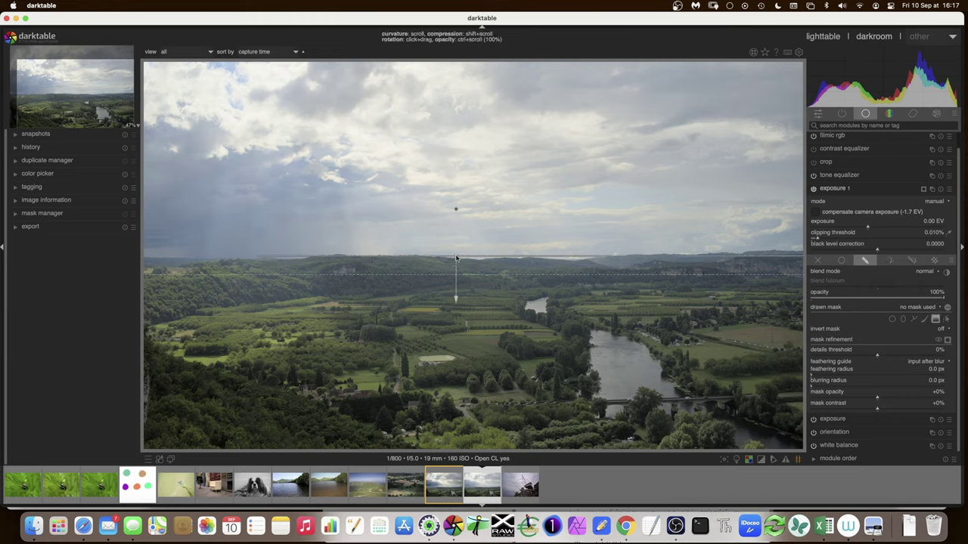
click(456, 259)
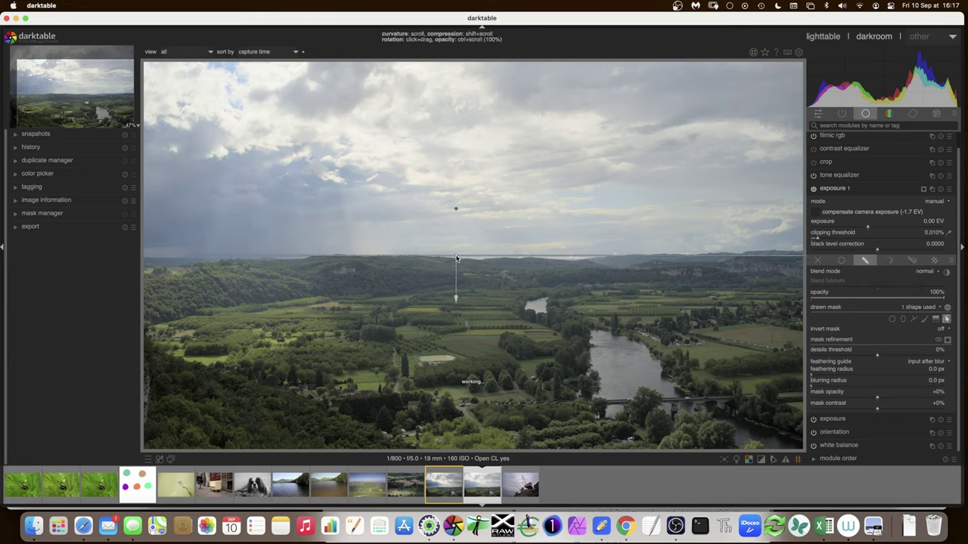
click(864, 229)
click(858, 229)
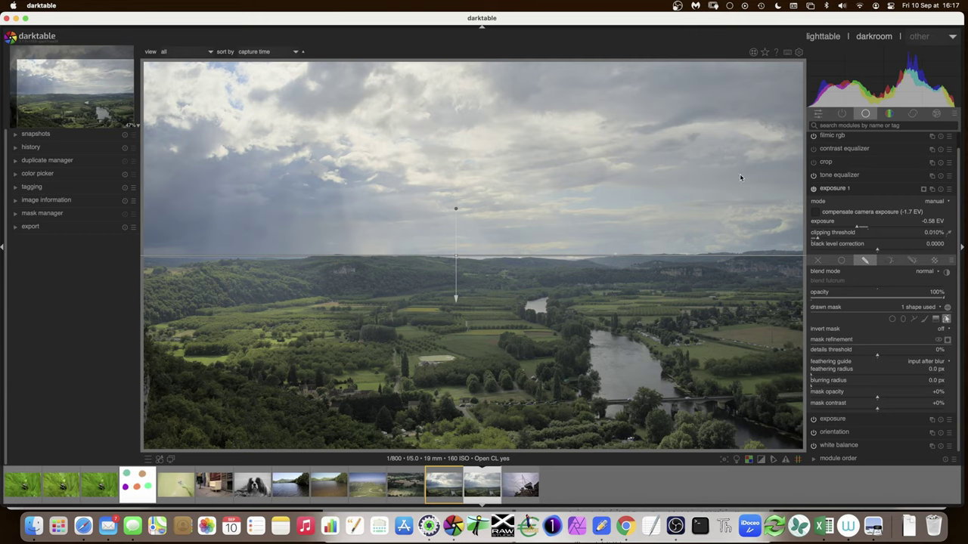
Step: Add a drawn gradient mask along the horizon to the tone equalizer and check the area it covers
click(829, 188)
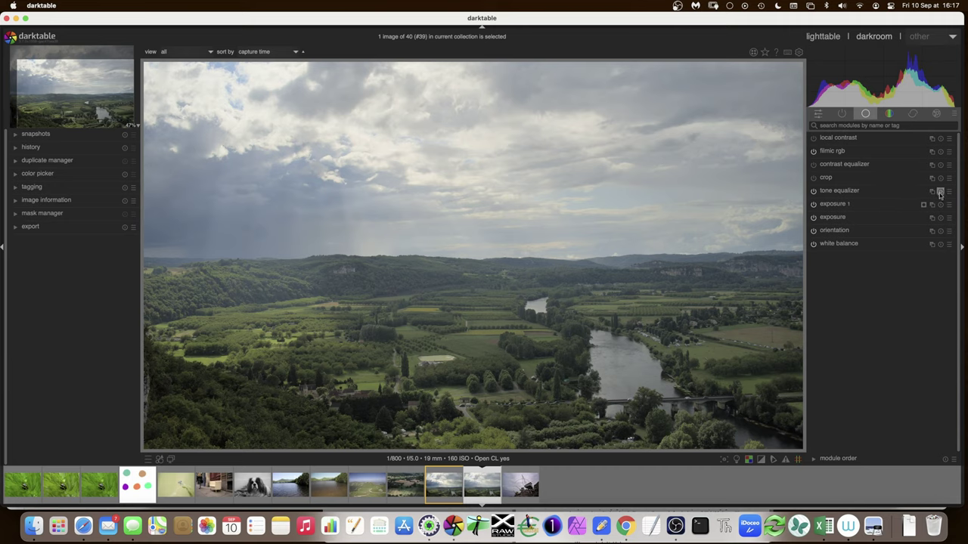
click(853, 191)
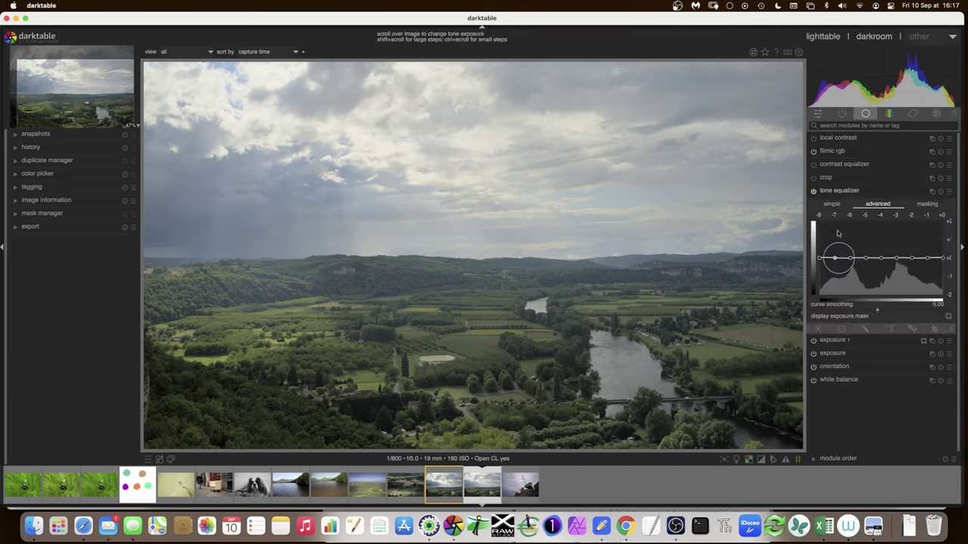
click(864, 329)
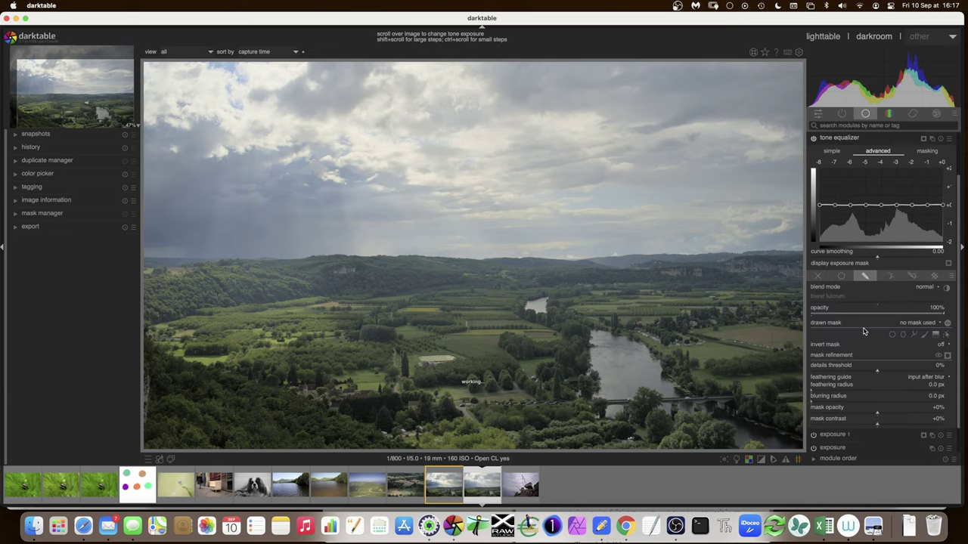
click(935, 336)
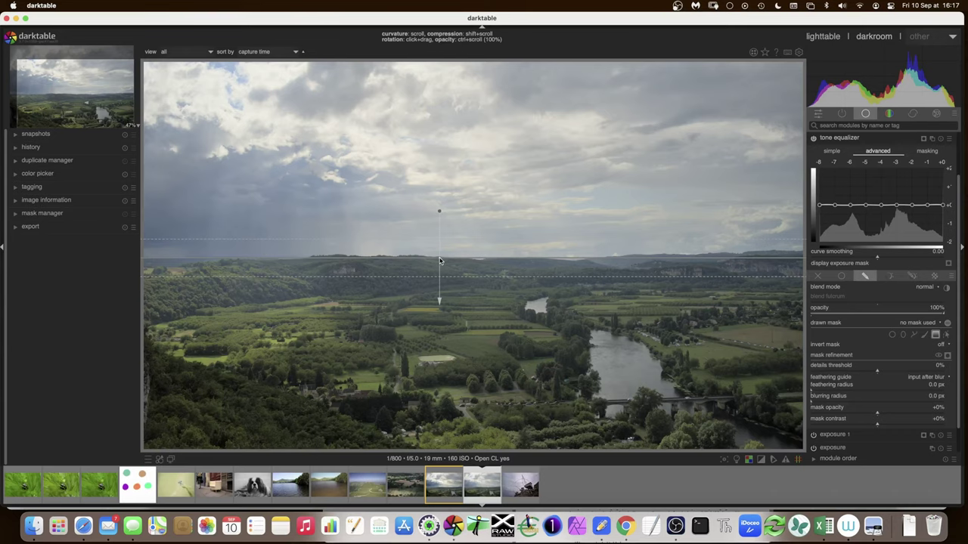
click(439, 260)
click(948, 358)
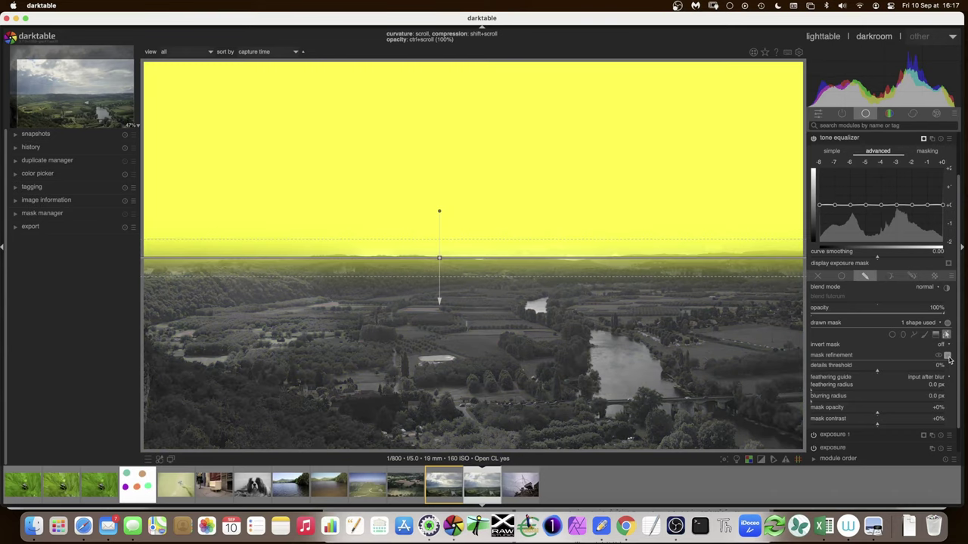
click(948, 358)
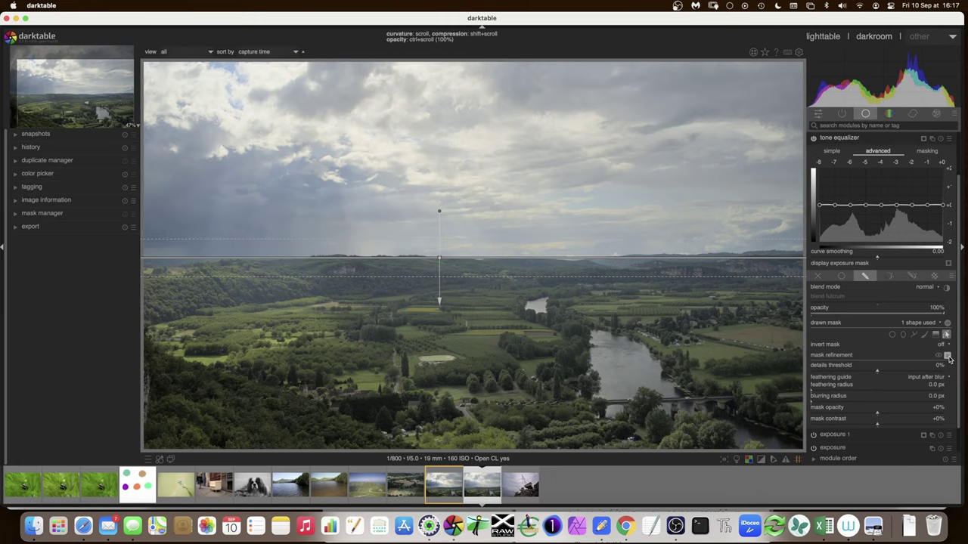
Step: Place a second gradient across the middle of the sky and rotate it about 180° so it faces the opposite way
drag(440, 260, 438, 187)
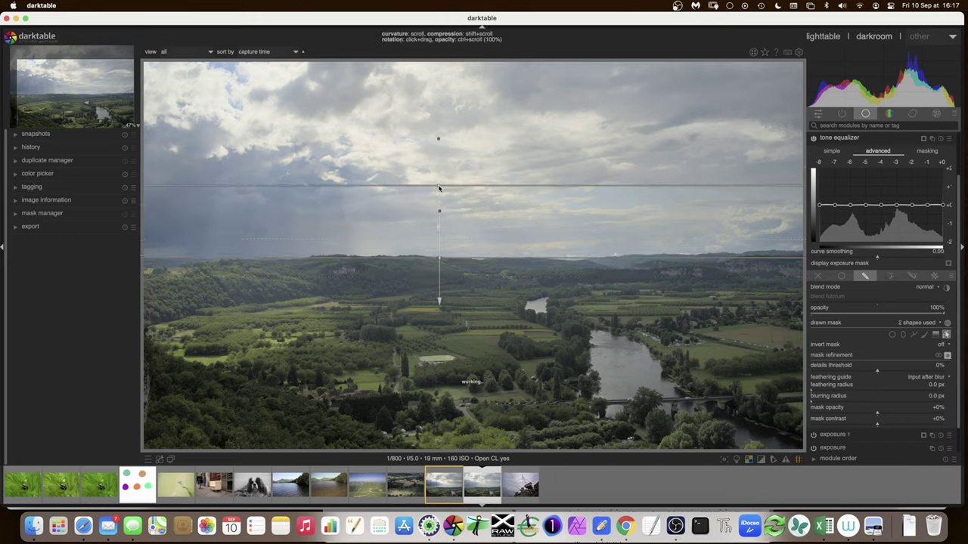
drag(440, 141, 439, 213)
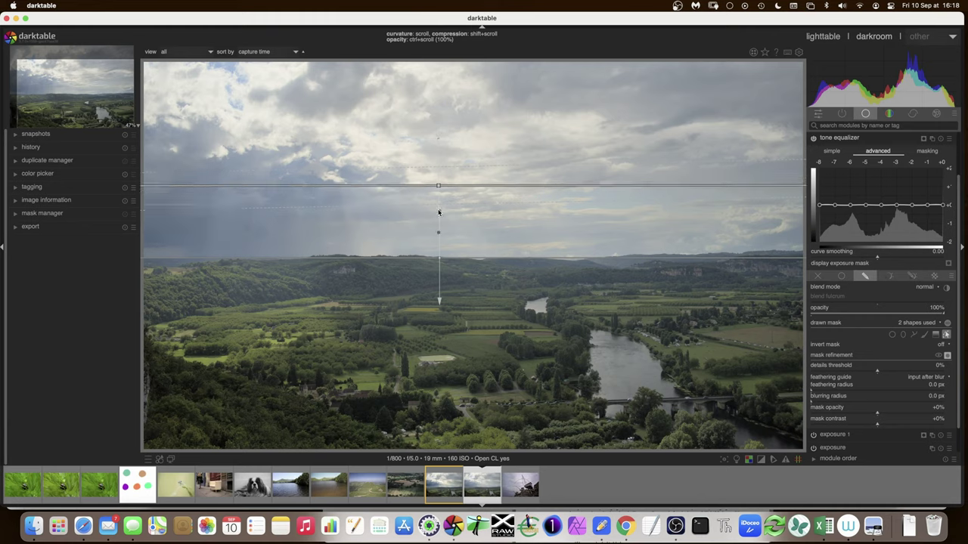
drag(438, 212, 437, 228)
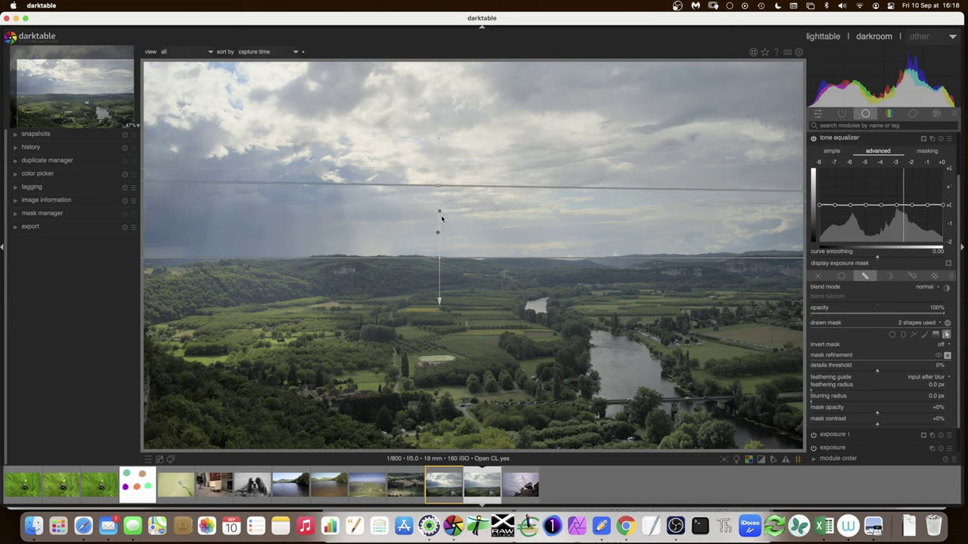
drag(438, 236, 439, 236)
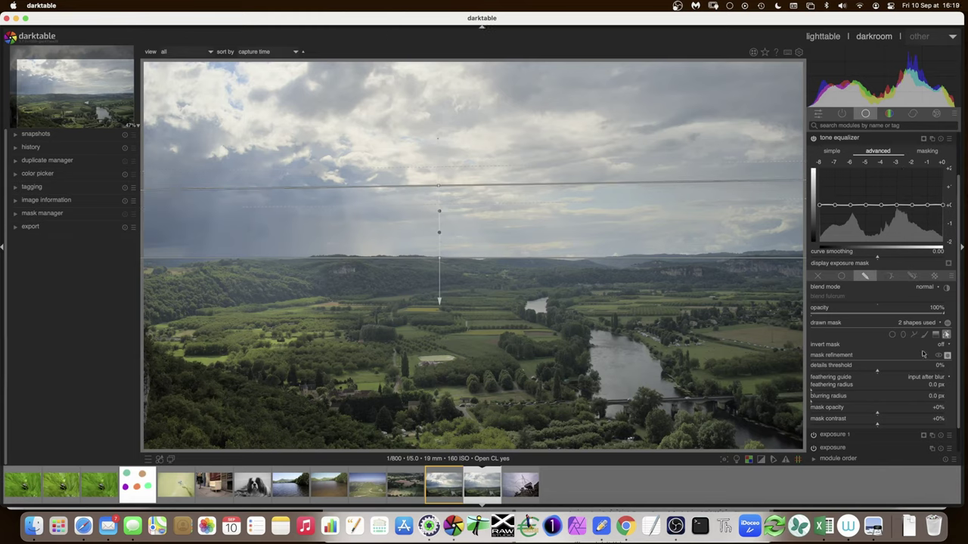
Step: Set gradient #9 in the tone equalizer mask group to intersect with gradient #8, limiting the mask to the band between them
click(947, 356)
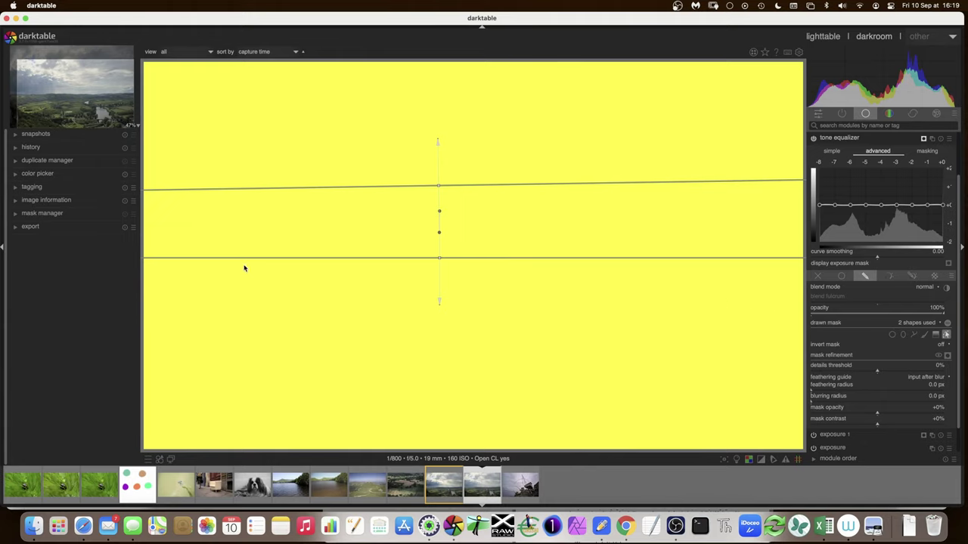
click(14, 214)
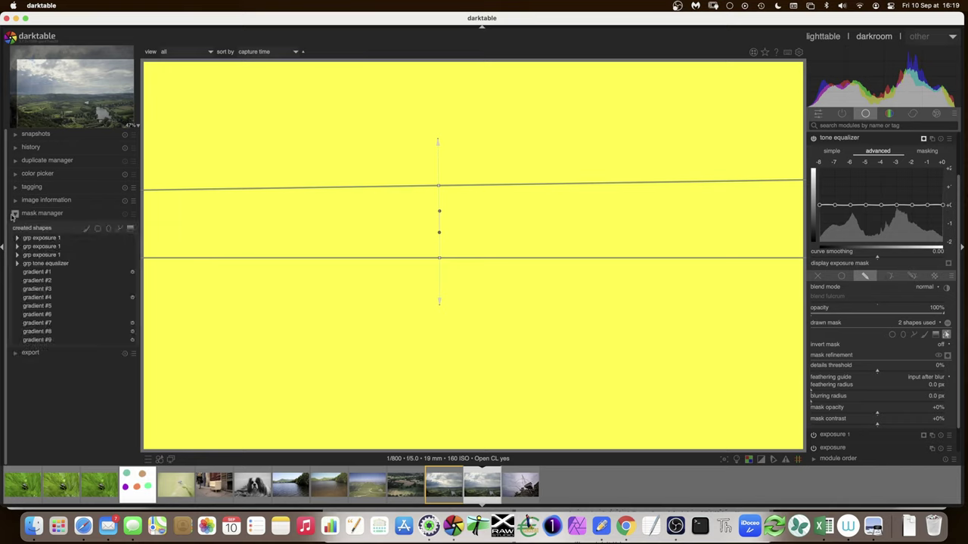
click(17, 264)
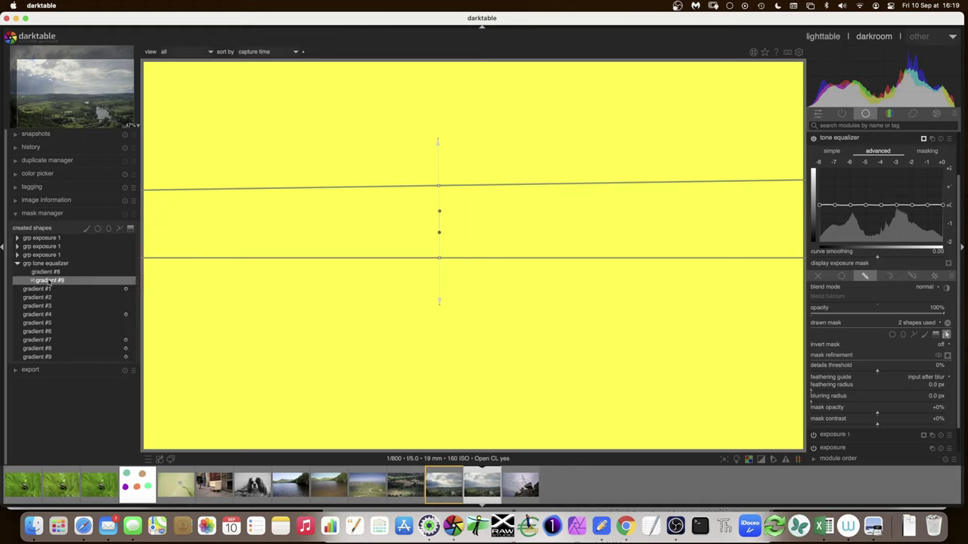
right_click(49, 281)
click(62, 315)
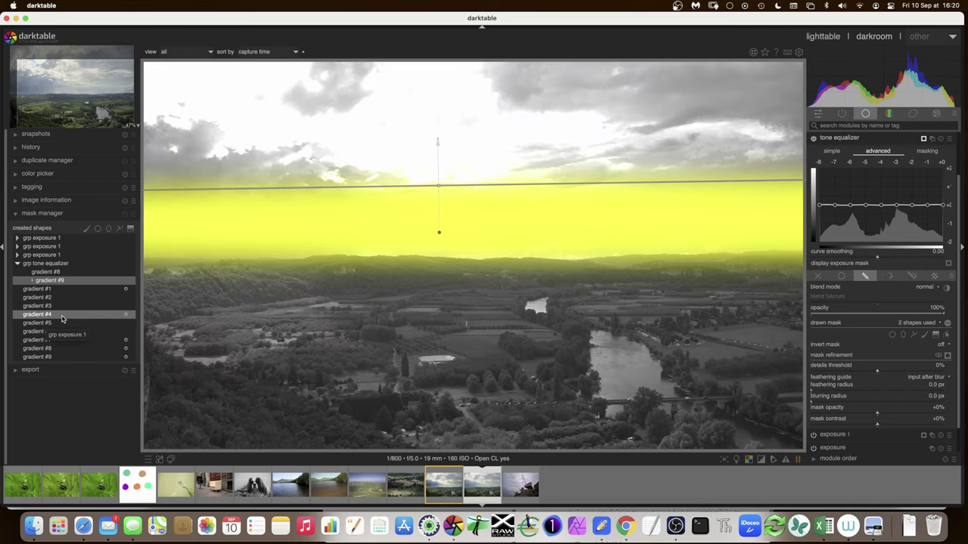
click(22, 214)
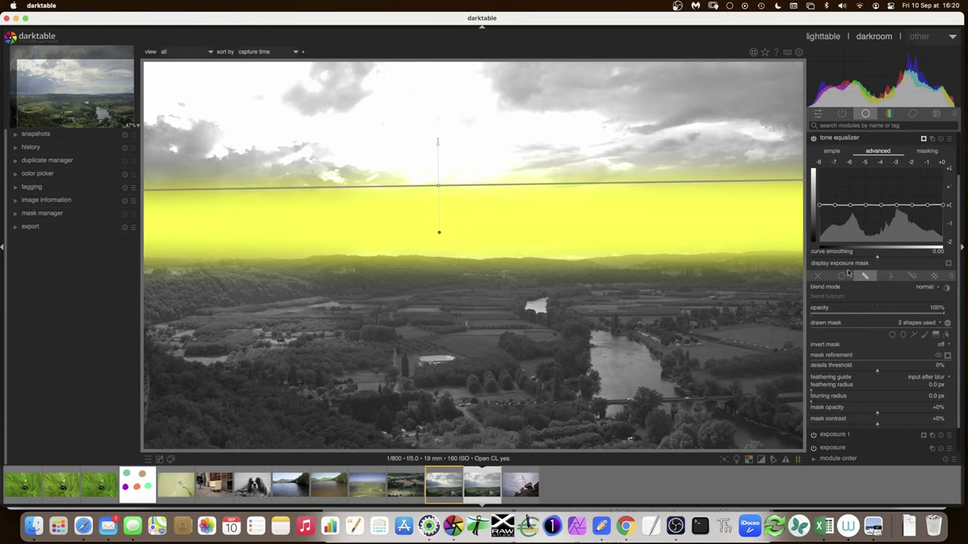
click(947, 356)
click(947, 356)
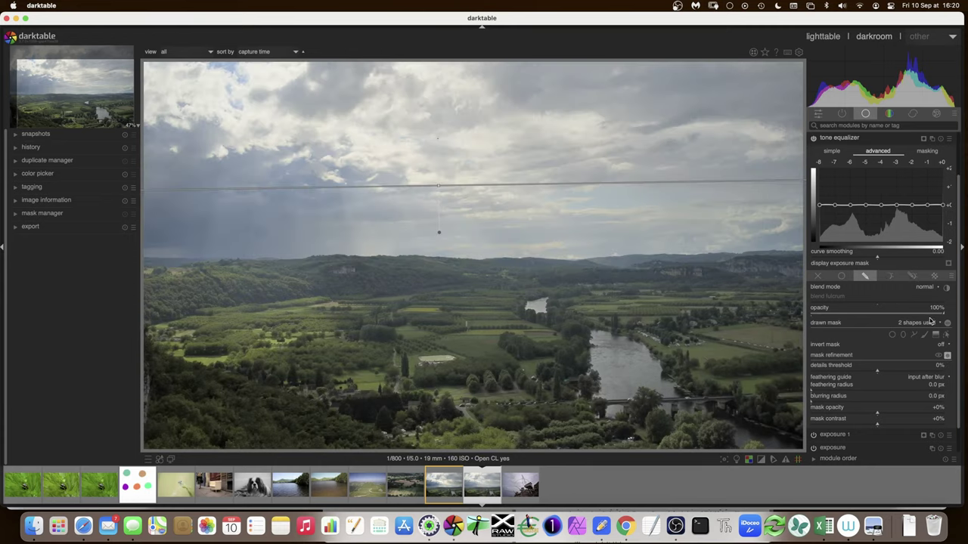
Step: Set the tone equalizer's blend mode to multiply and raise its shadow curve to nearly +2 EV around -6 and -5 EV
click(927, 288)
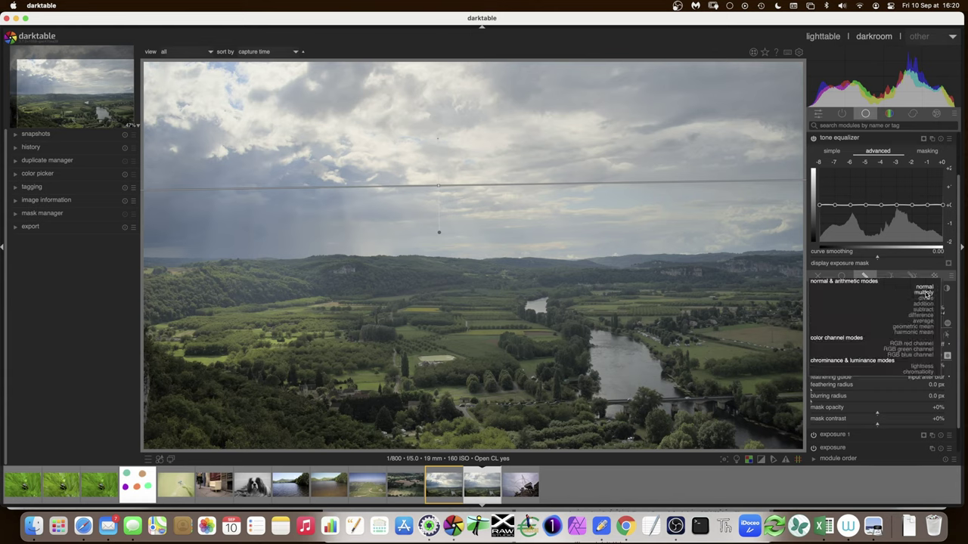
click(927, 292)
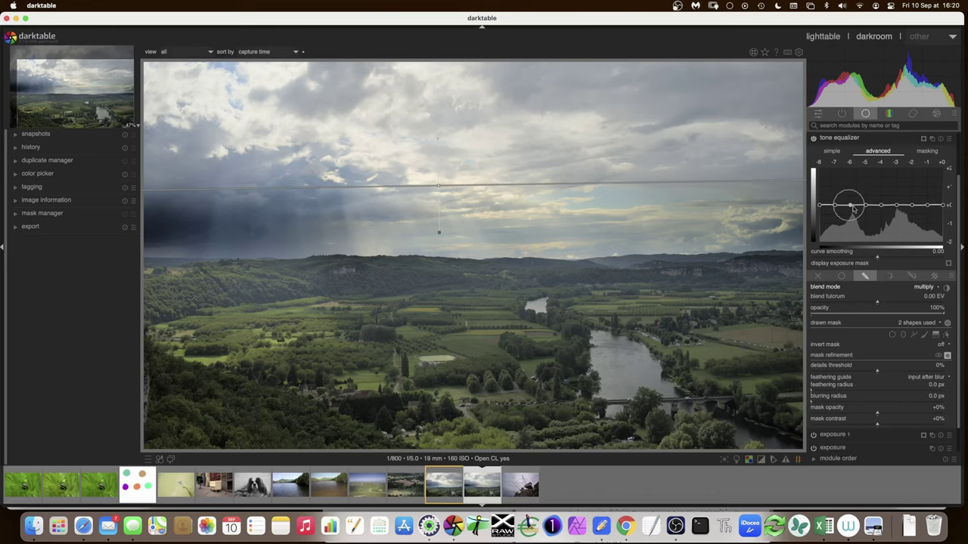
drag(851, 204, 885, 204)
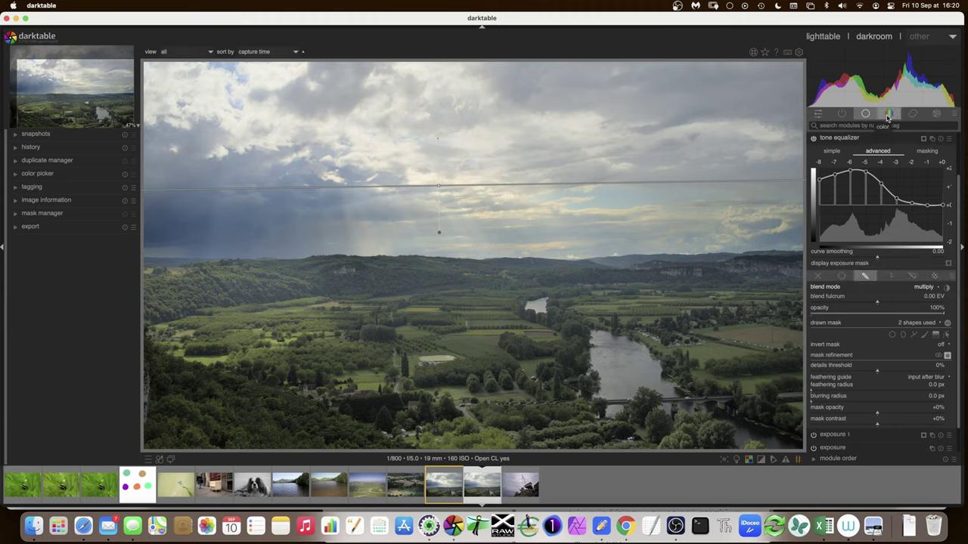
Step: Set input B of the color calibration module's colorfulness to -0.715
click(888, 114)
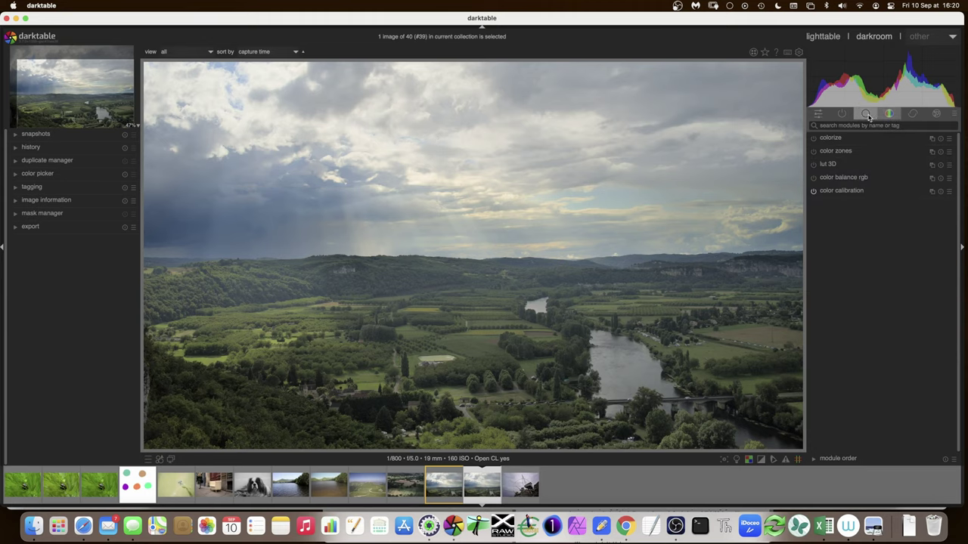
click(865, 114)
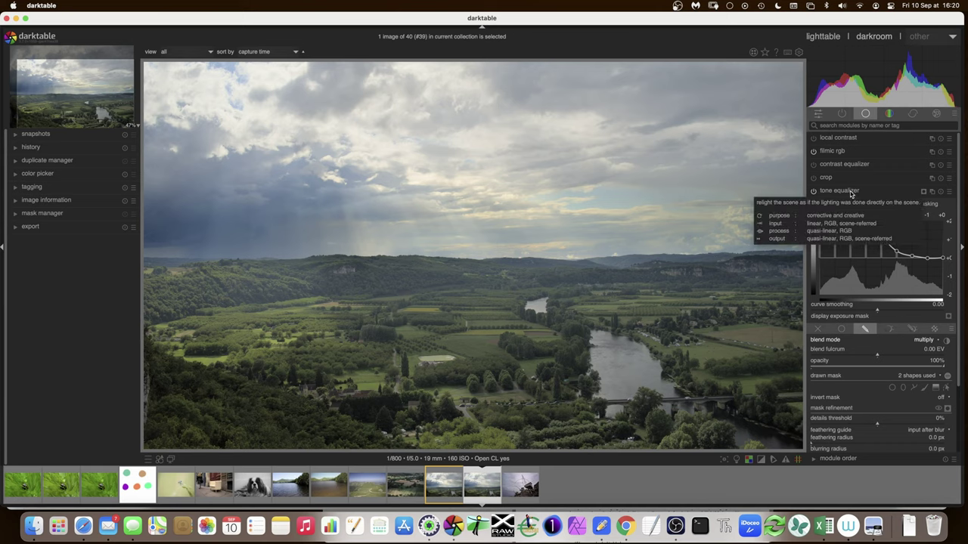
click(850, 191)
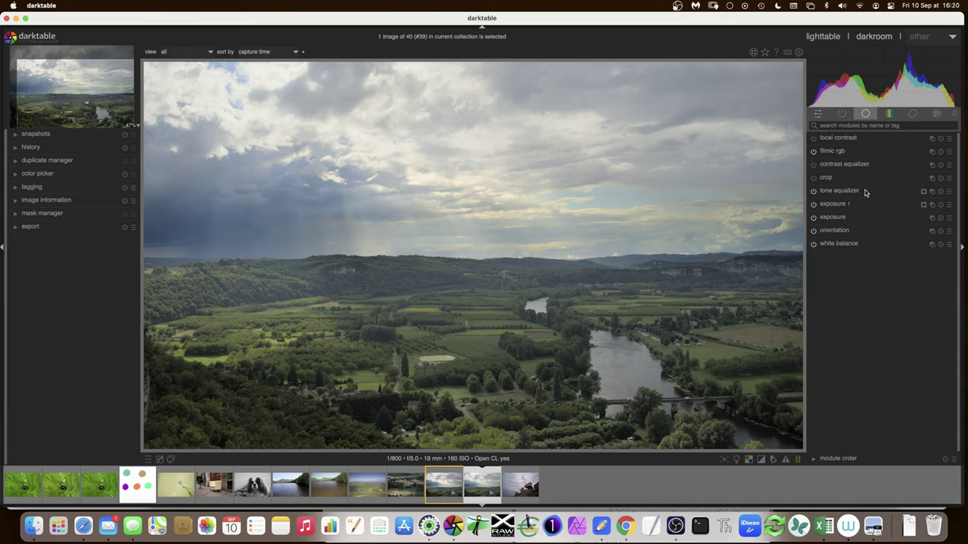
click(841, 114)
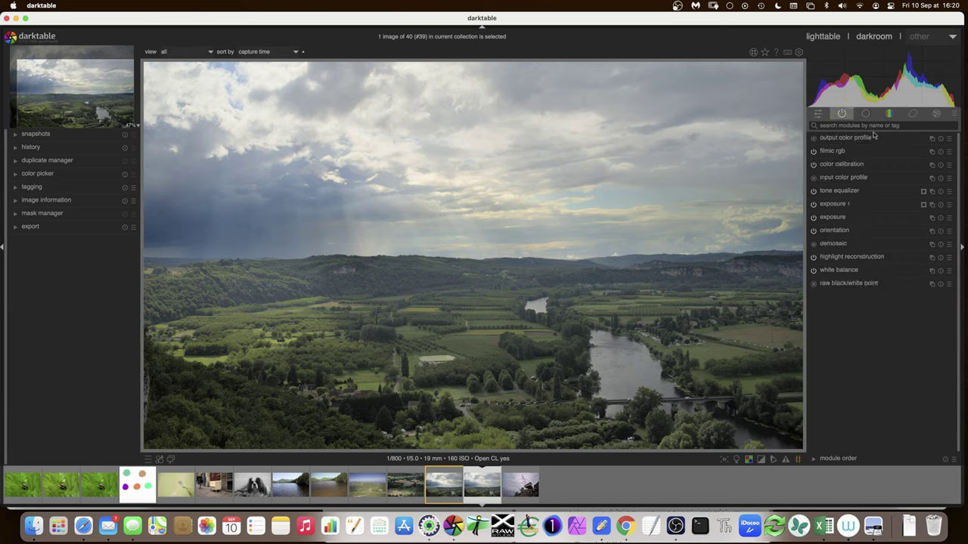
click(848, 165)
click(856, 179)
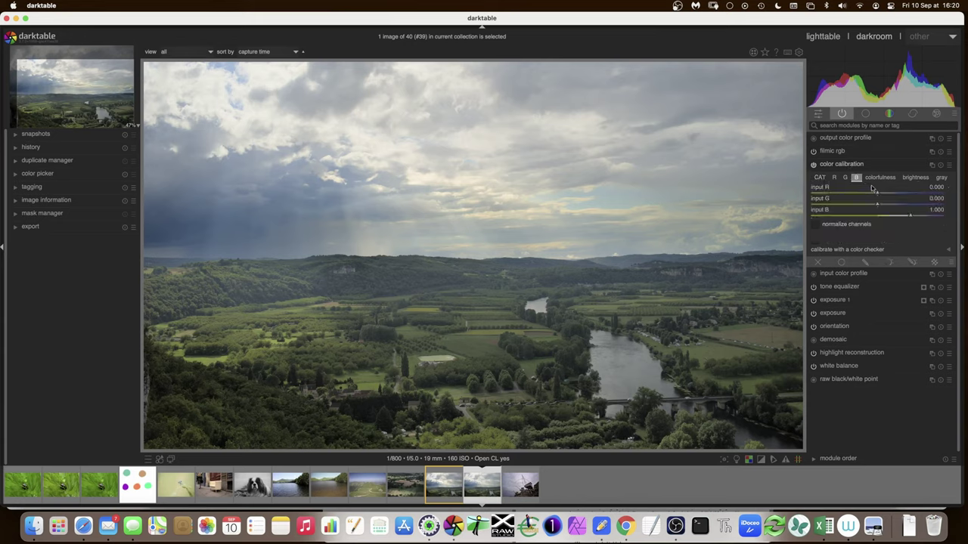
click(879, 177)
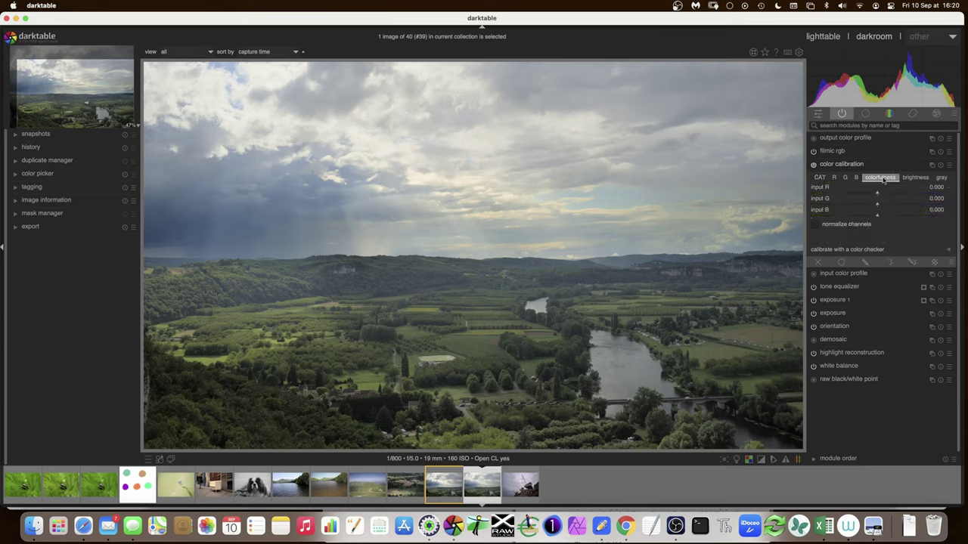
click(834, 215)
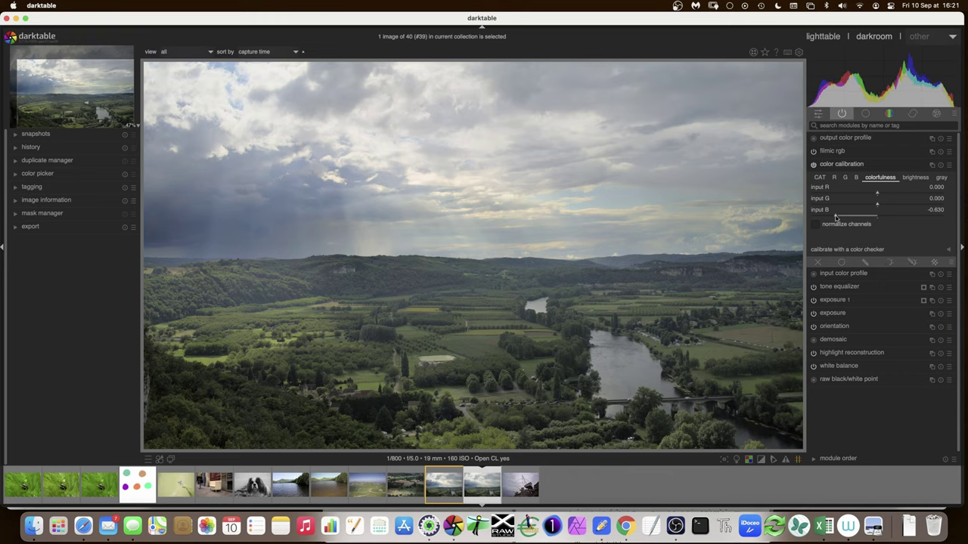
click(830, 218)
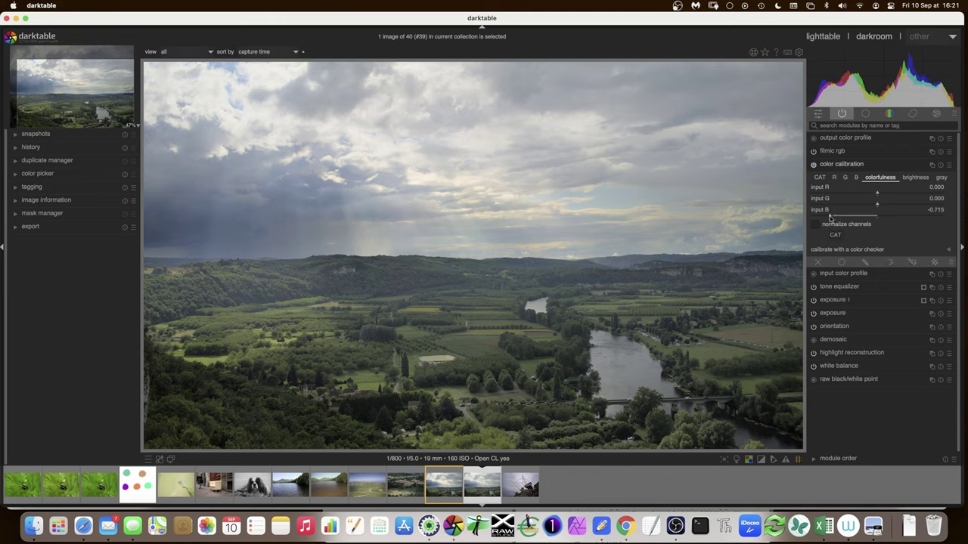
click(850, 164)
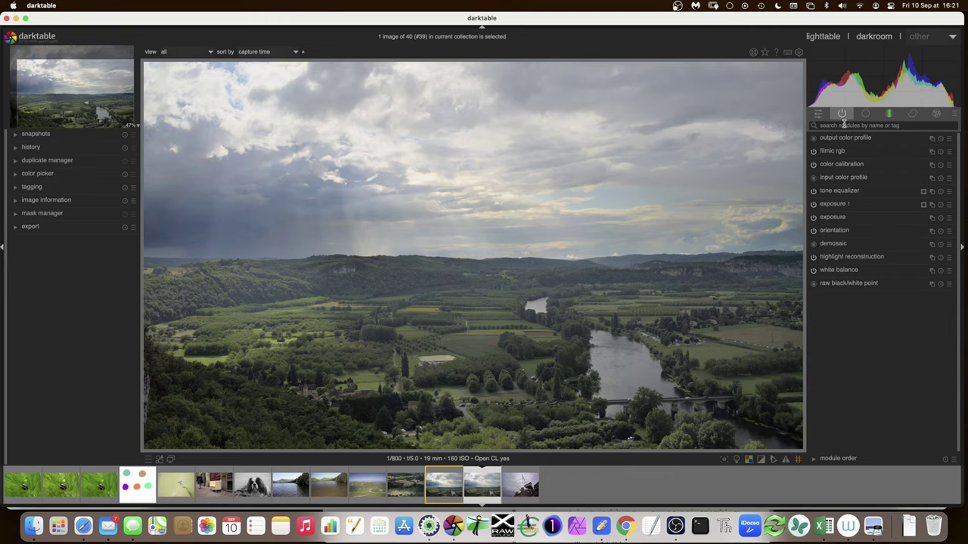
Step: Set the tone equalizer's blend fulcrum to 0.35 EV and duplicate the instance with its mask and multiply blend
click(842, 191)
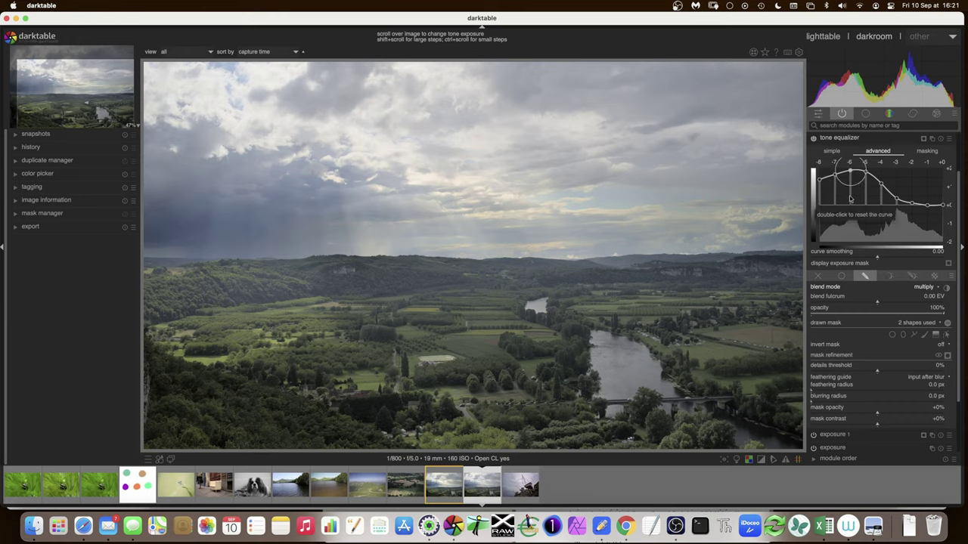
click(843, 137)
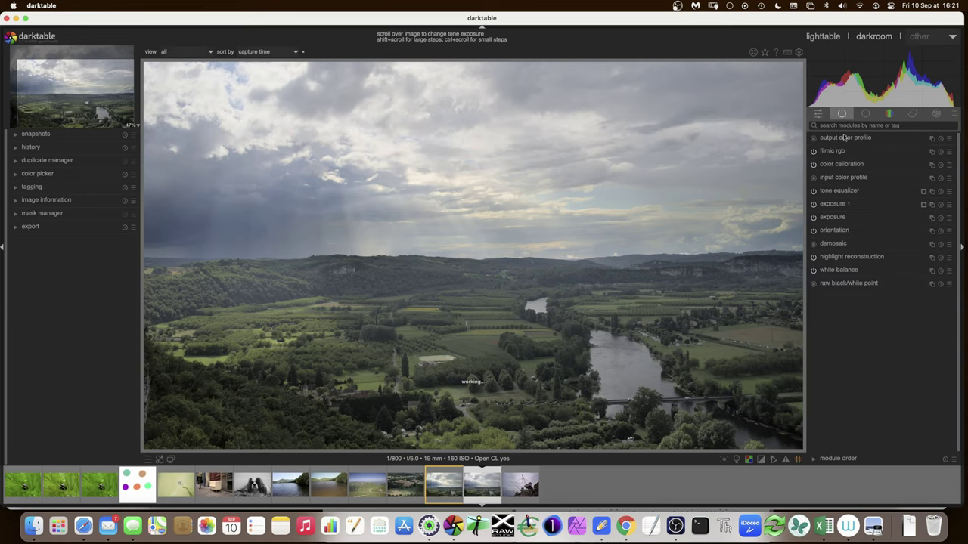
click(836, 192)
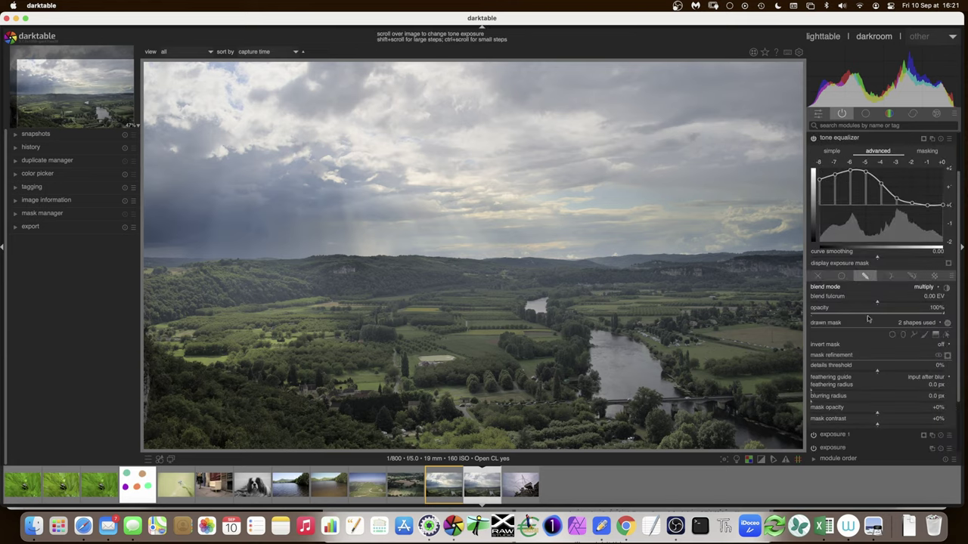
mouse_move(879, 304)
mouse_down()
mouse_move(901, 304)
mouse_move(885, 304)
mouse_up()
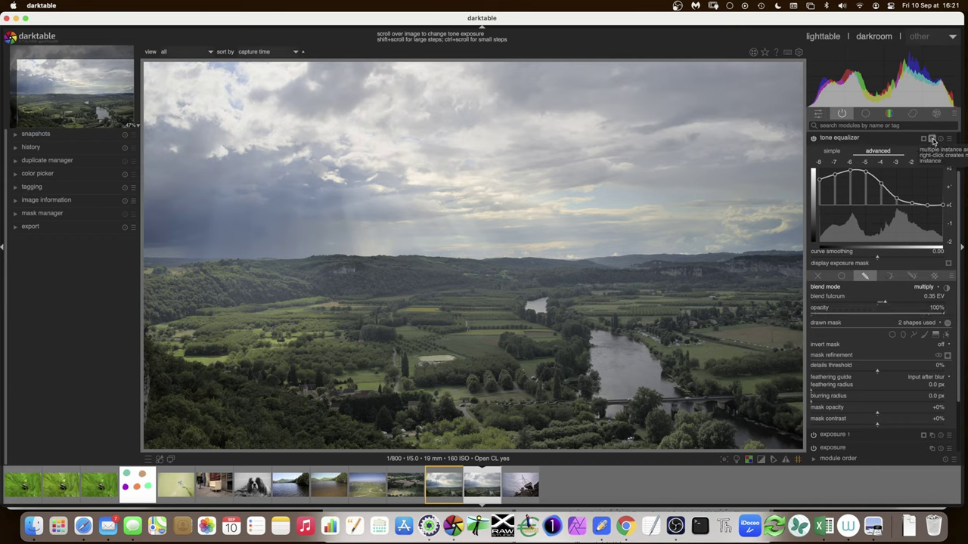
click(930, 141)
click(921, 153)
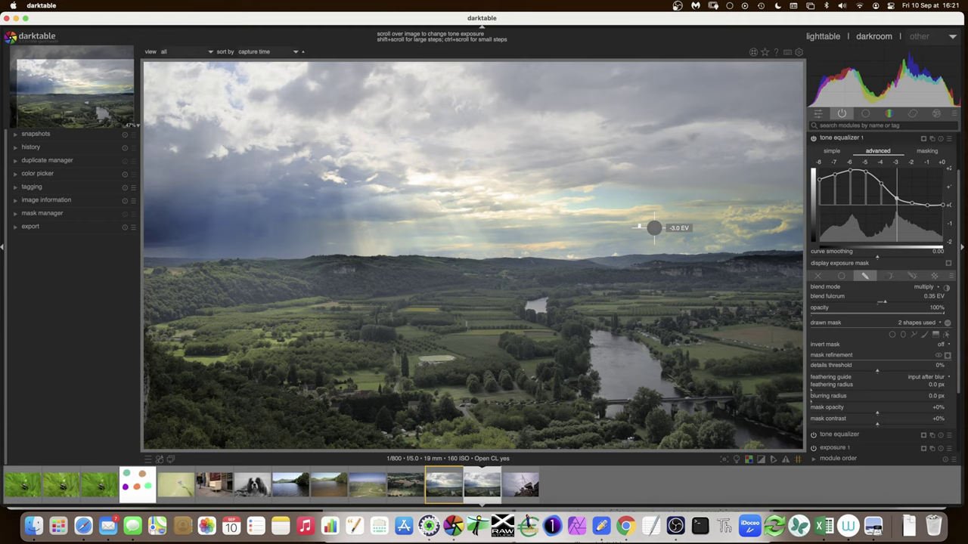
Step: Delete the extra tone equalizer instances so that only the original masked, multiply-blended instance is left
click(924, 139)
click(923, 146)
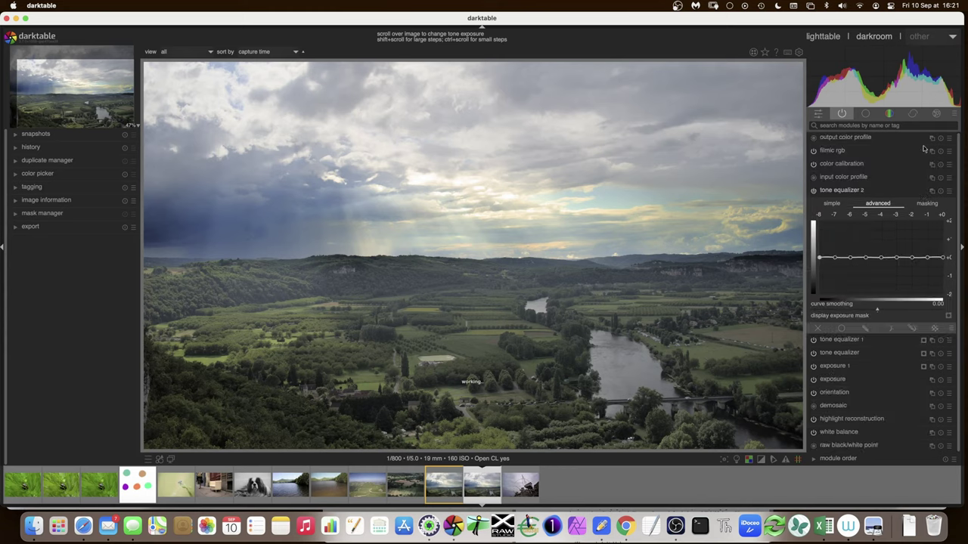
click(933, 192)
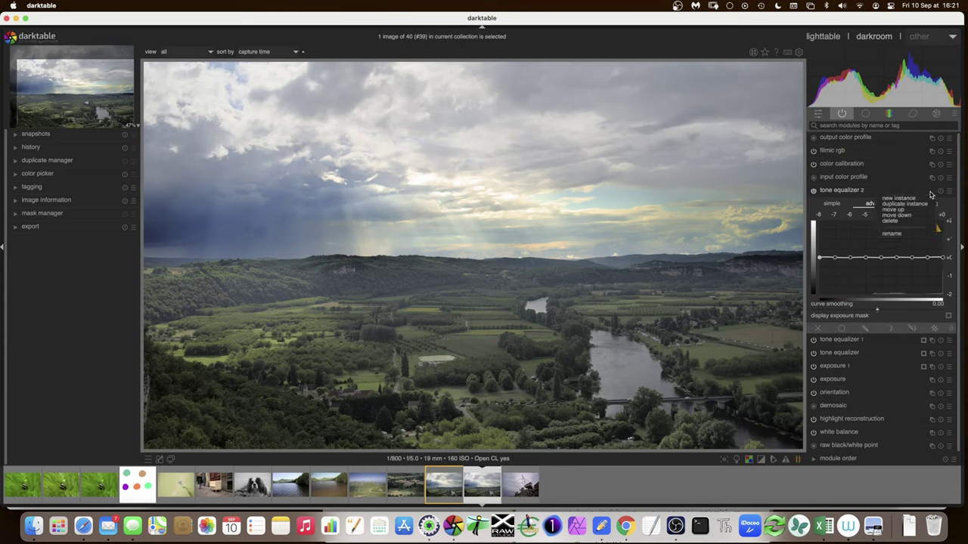
click(917, 223)
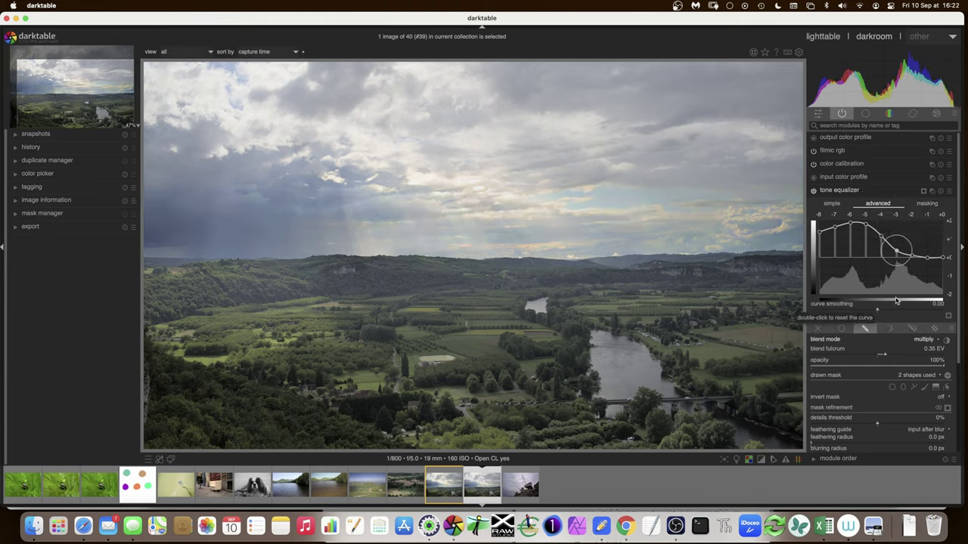
Step: Lower the tone equalizer's curve slightly below zero around -3 and -2 EV and compare the landscape with the module off and on
drag(893, 261, 919, 270)
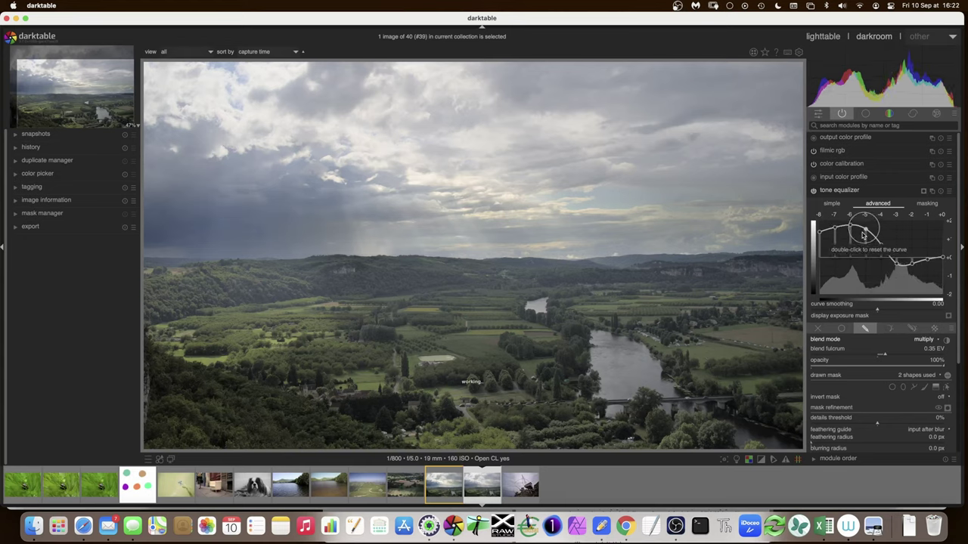
click(814, 190)
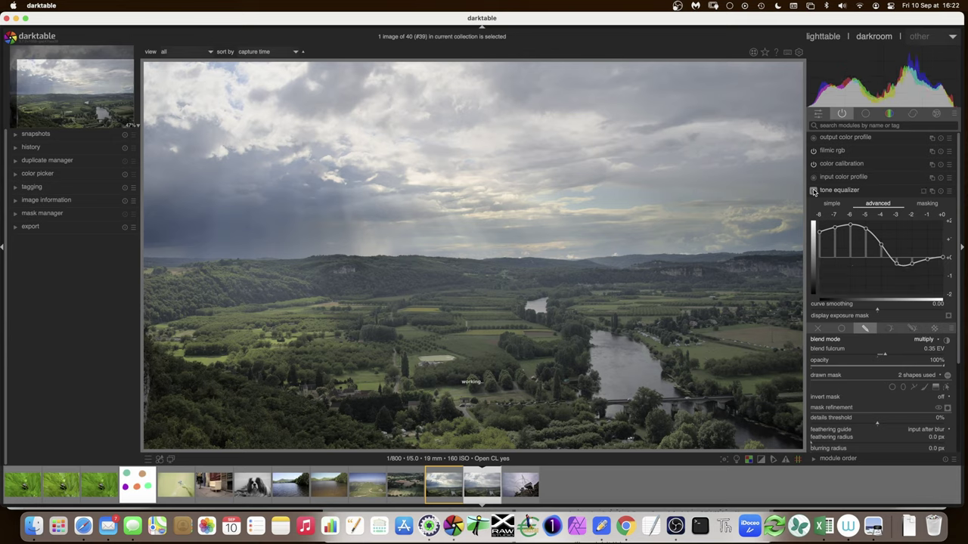
click(814, 191)
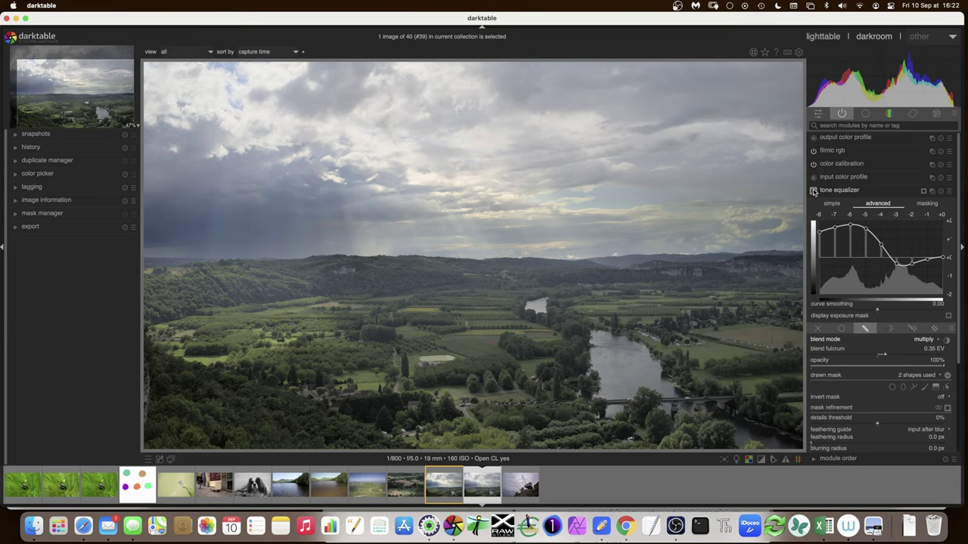
click(814, 191)
click(813, 191)
click(814, 190)
click(813, 191)
click(838, 191)
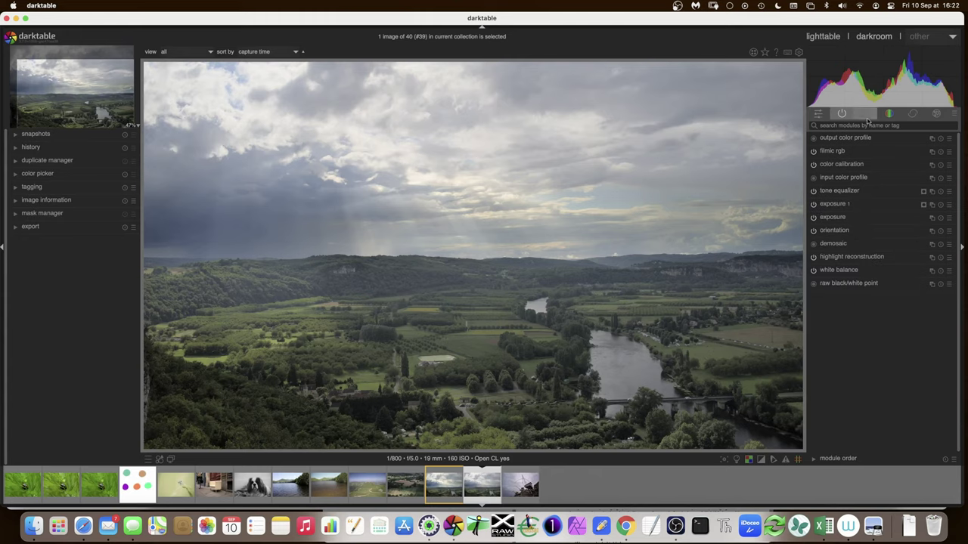
Step: Switch on the local contrast module for the landscape image
click(866, 115)
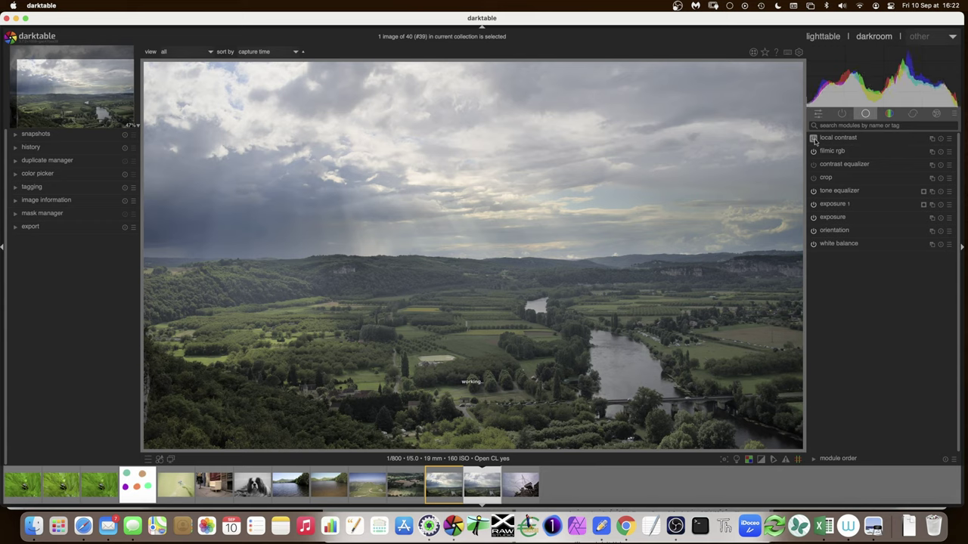
click(814, 140)
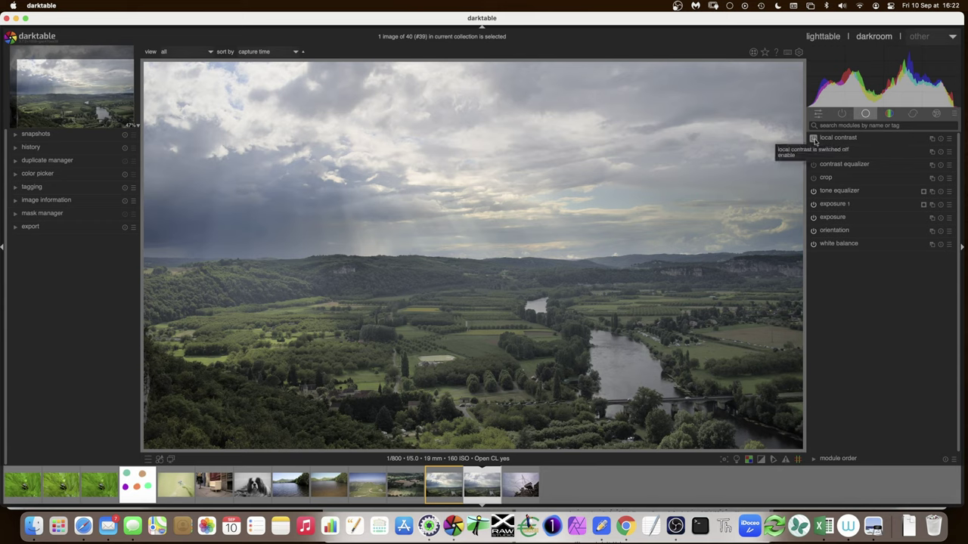
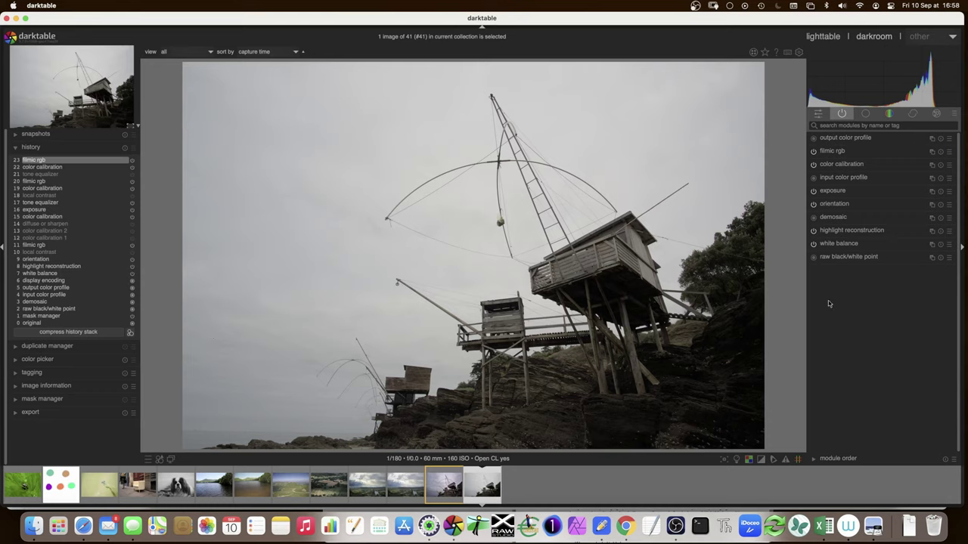
Step: Create a new exposure instance for the fishing hut photo and give it a parametric mask
click(933, 193)
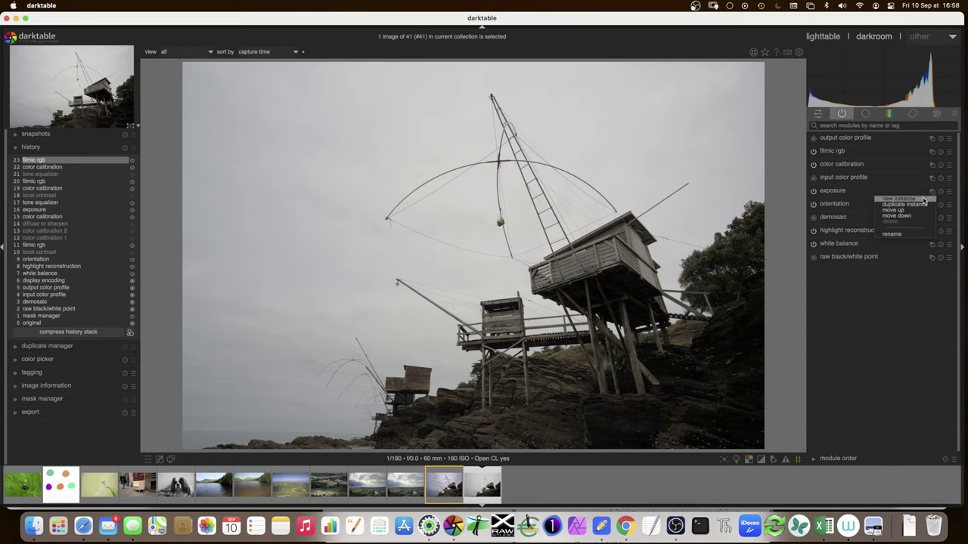
click(924, 199)
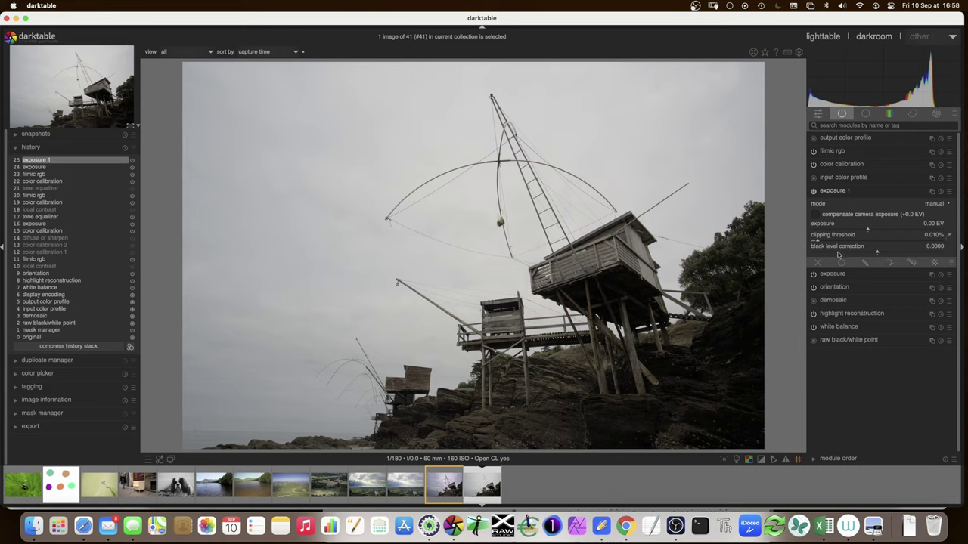
click(890, 263)
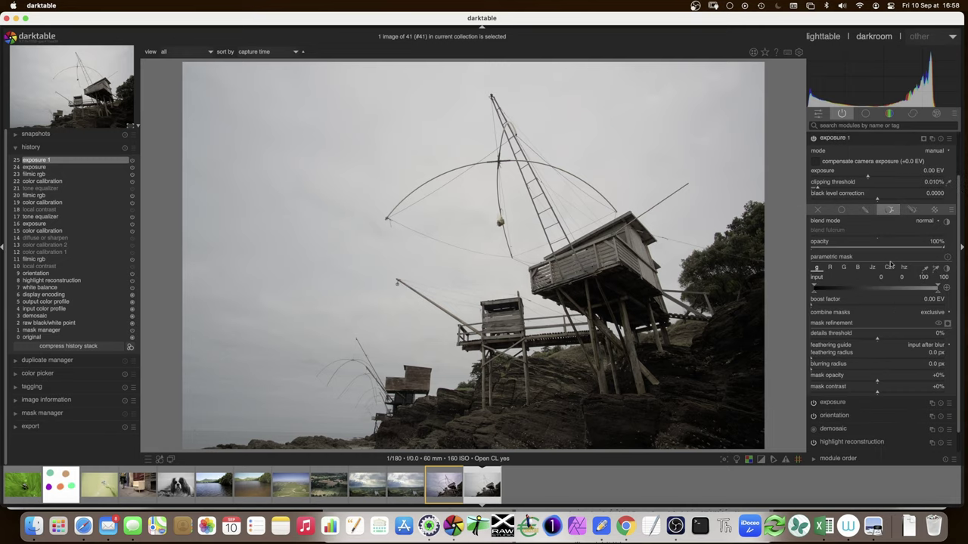
Step: Display the mask and set the lower limits of its g channel input to 3.5 and 24.3 to isolate the sky
click(947, 324)
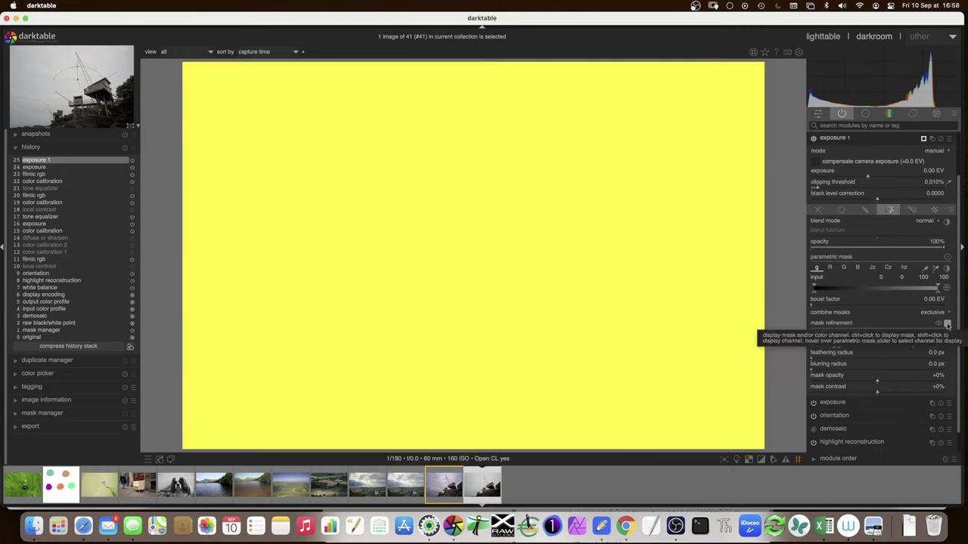
mouse_move(815, 294)
mouse_down()
mouse_move(842, 294)
mouse_move(817, 294)
mouse_up()
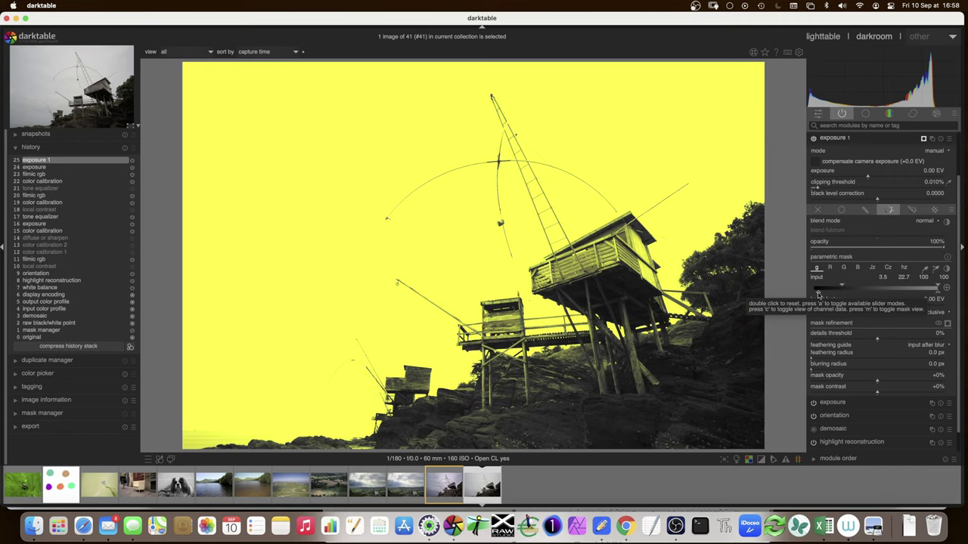
drag(842, 287, 845, 287)
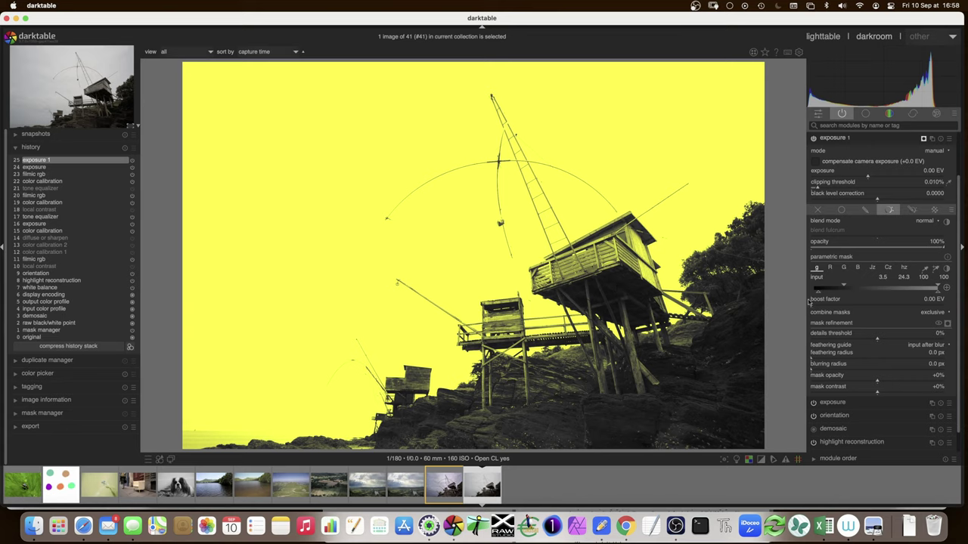
Step: Restrict the mask by hz hue using a range sampled from a tall sky area, then widen its lower limits to 85 and 102
click(904, 267)
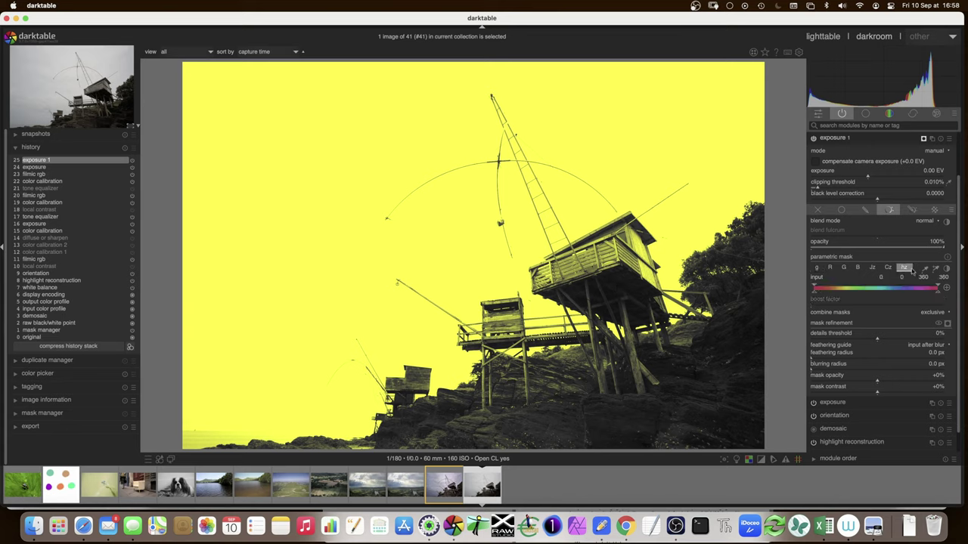
click(936, 268)
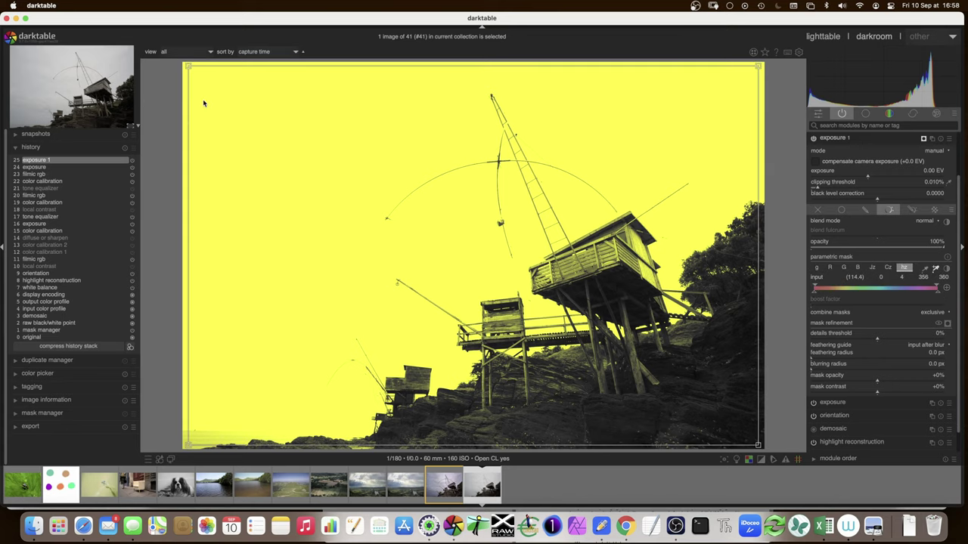
drag(196, 69, 320, 428)
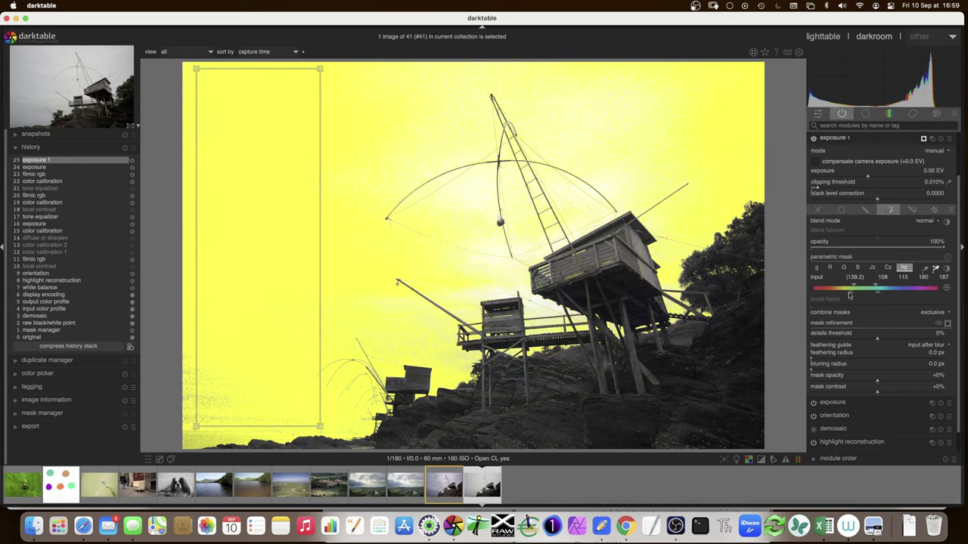
drag(851, 295, 842, 295)
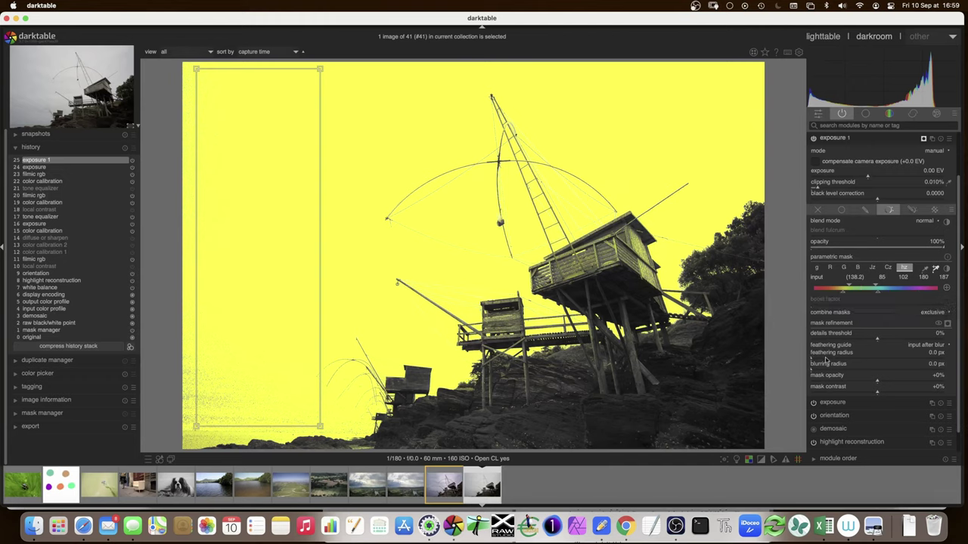
Step: Refine the mask with a 30 px feathering radius and a 7.1 px blurring radius, check its coverage and hide the overlay
click(827, 361)
click(828, 361)
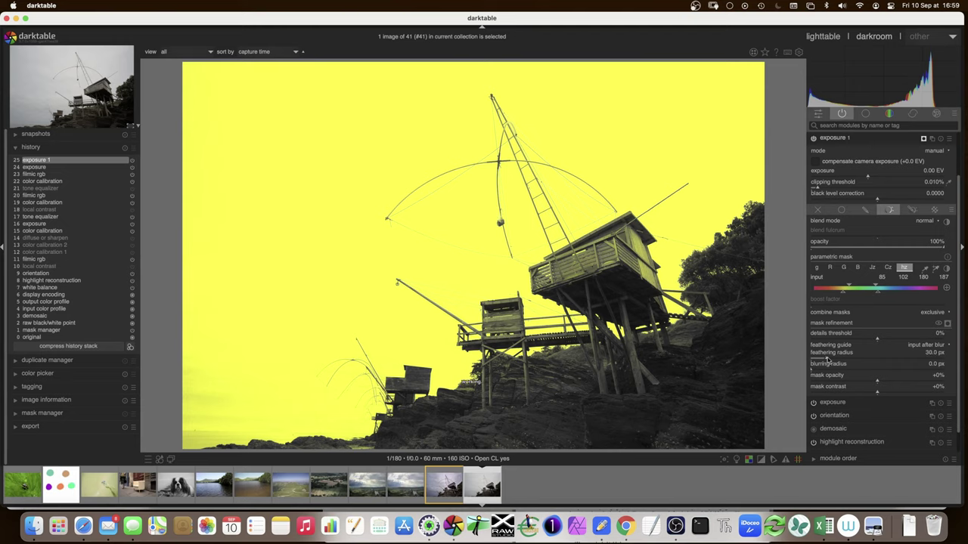
click(823, 370)
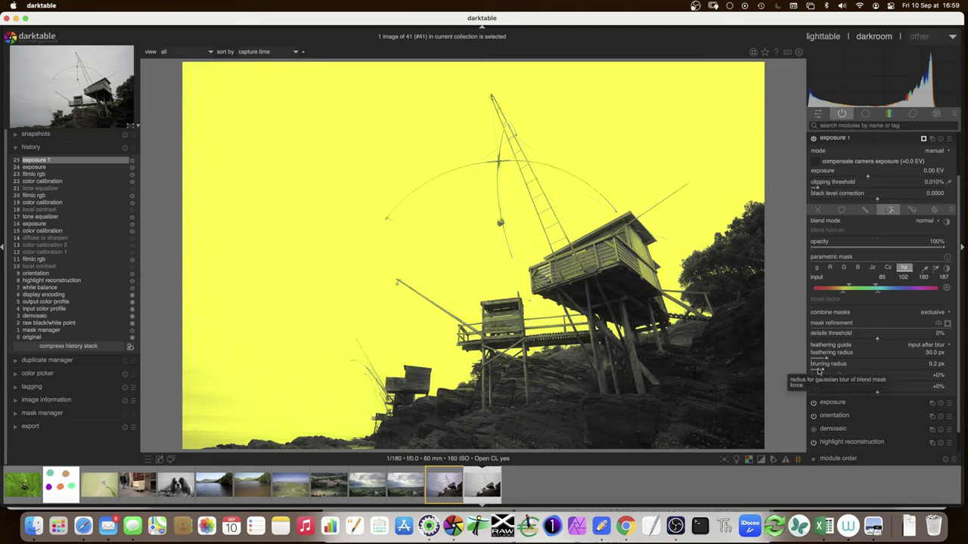
click(820, 370)
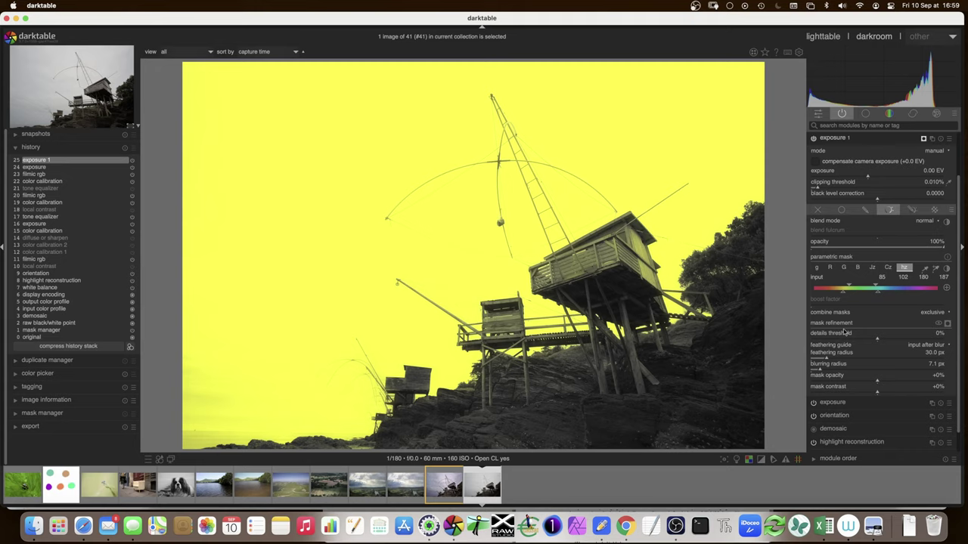
click(948, 324)
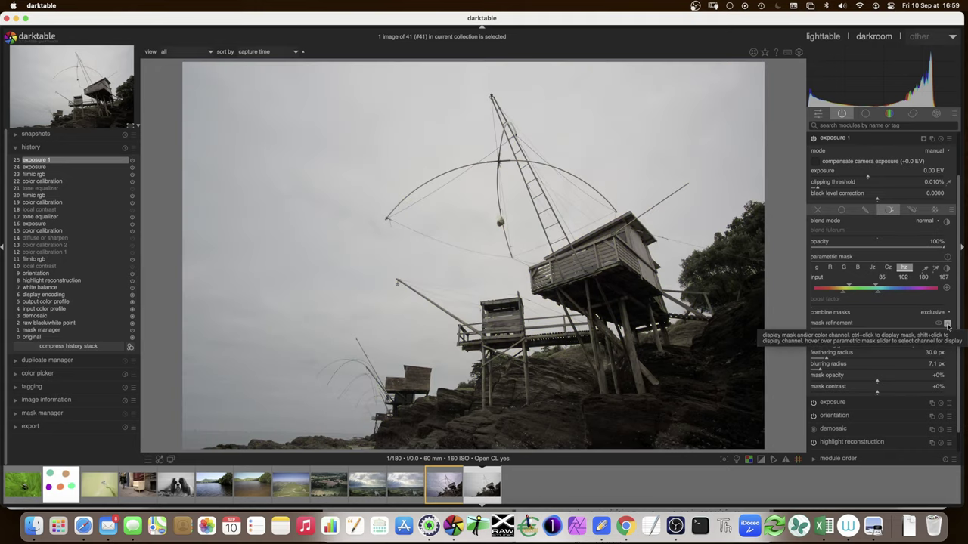
click(948, 323)
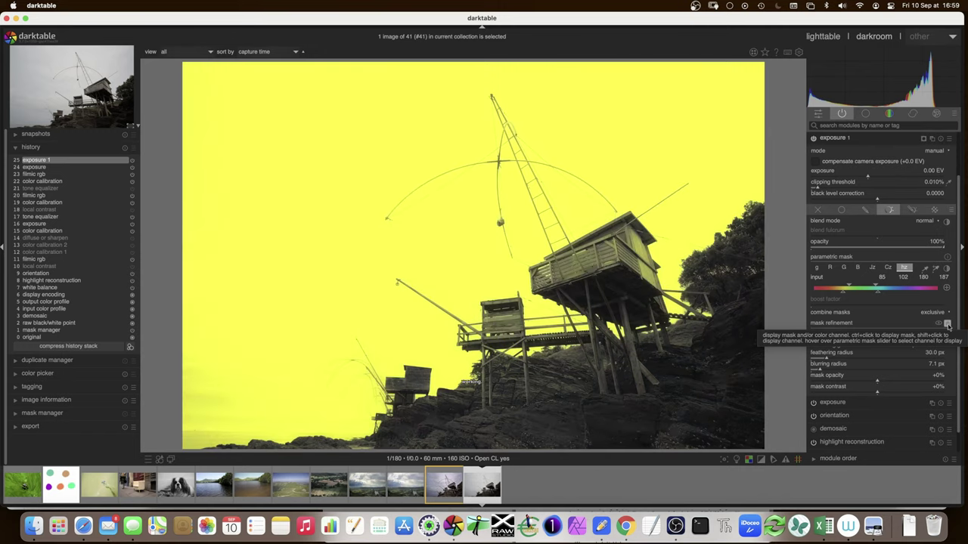
click(948, 324)
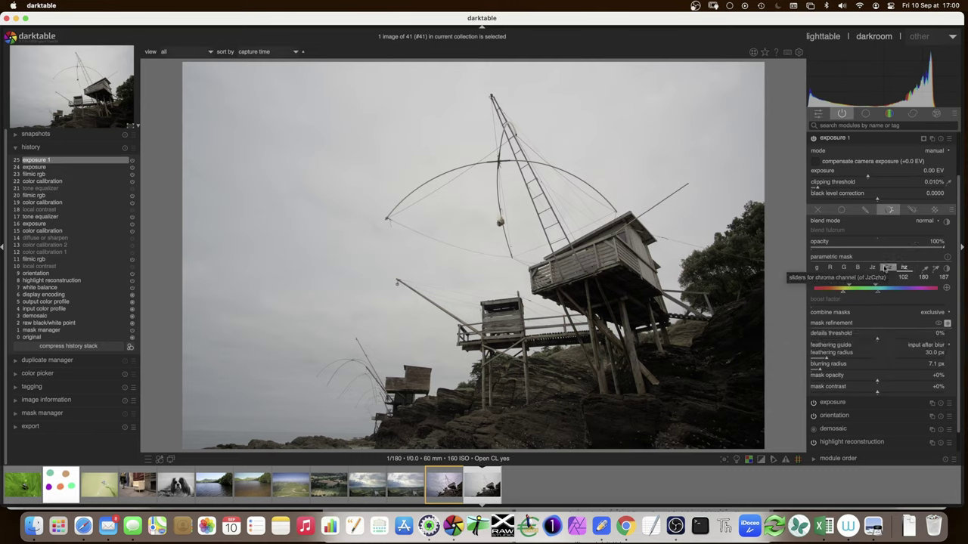
Step: Set the new exposure instance's blend mode to multiply and compare the image with the module off and on
click(934, 223)
click(930, 226)
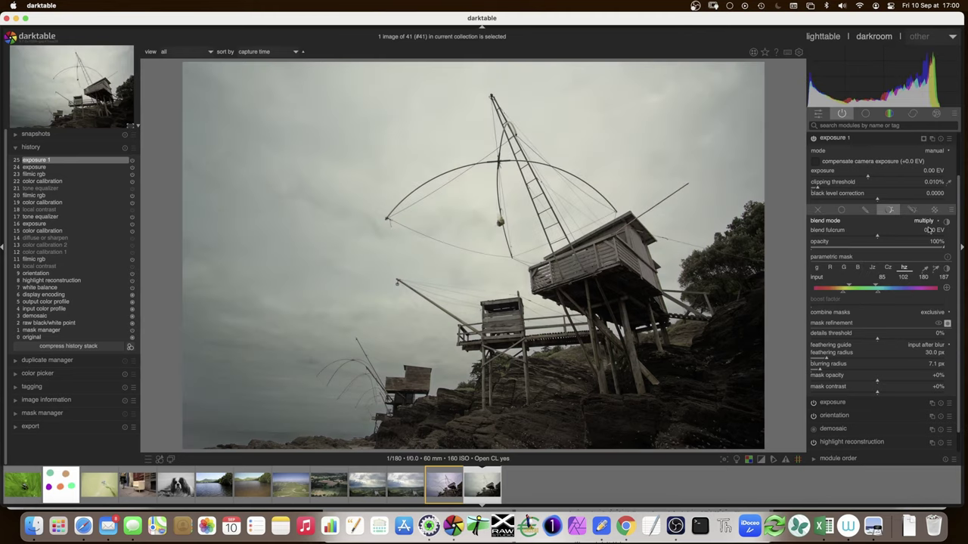
click(813, 138)
click(813, 140)
click(812, 139)
click(813, 139)
click(832, 138)
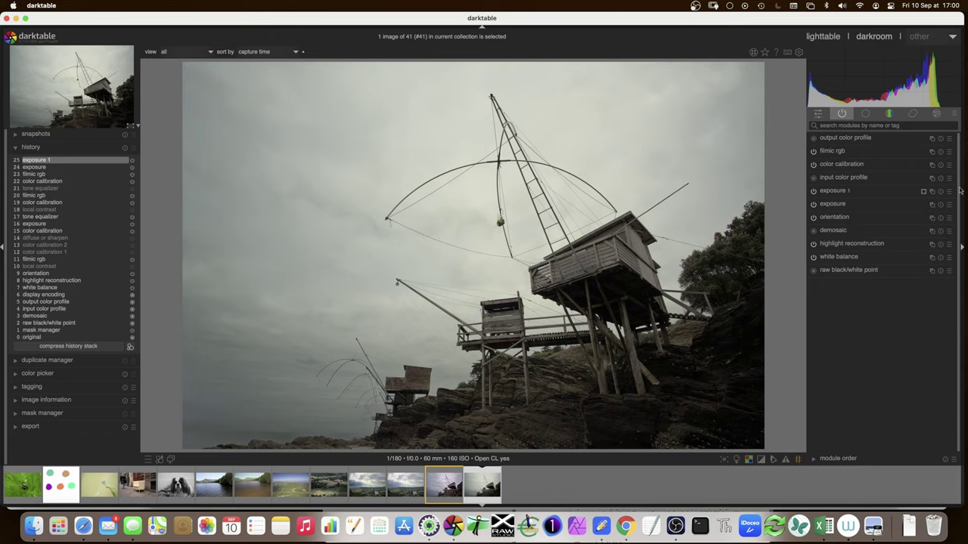
Step: Enable the tone equalizer on the fishing hut photo and apply its simple tone curve preset
click(865, 114)
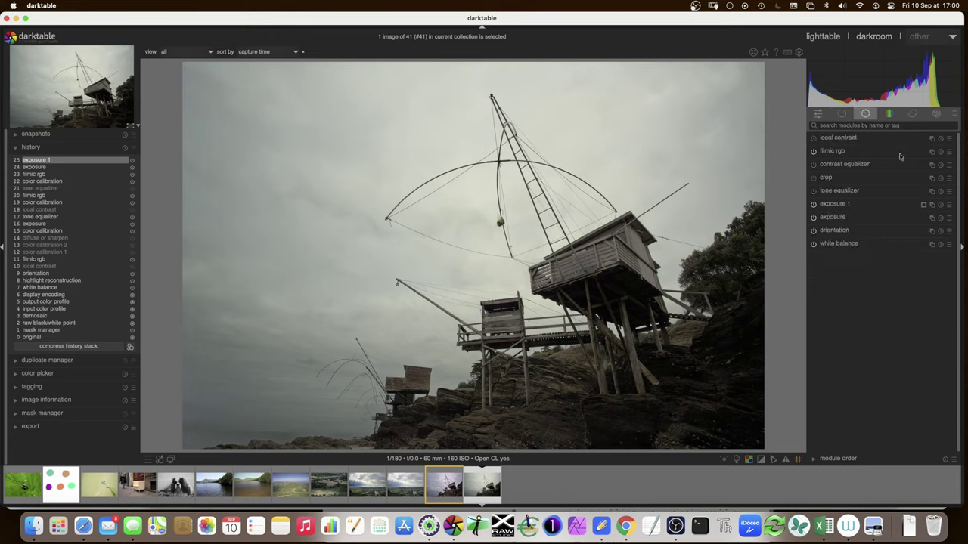
click(814, 191)
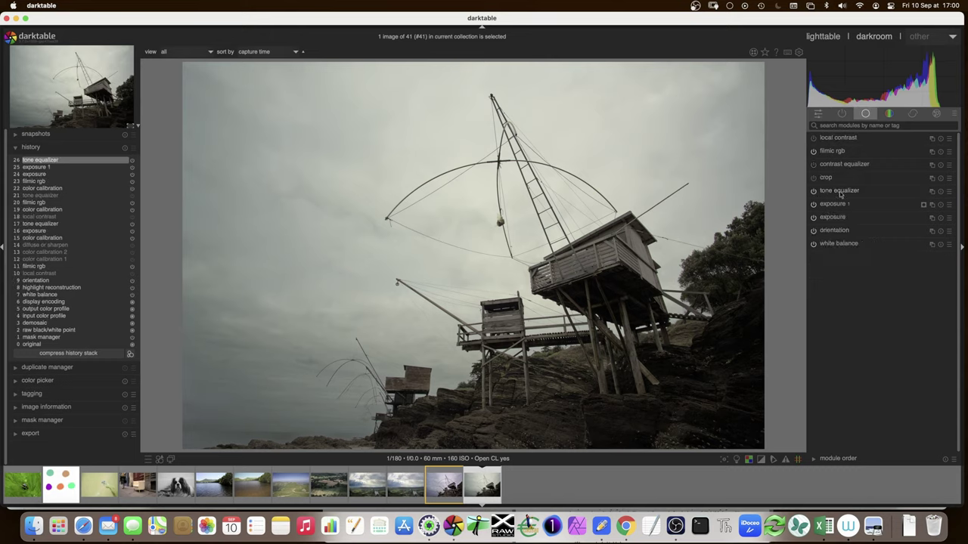
click(851, 190)
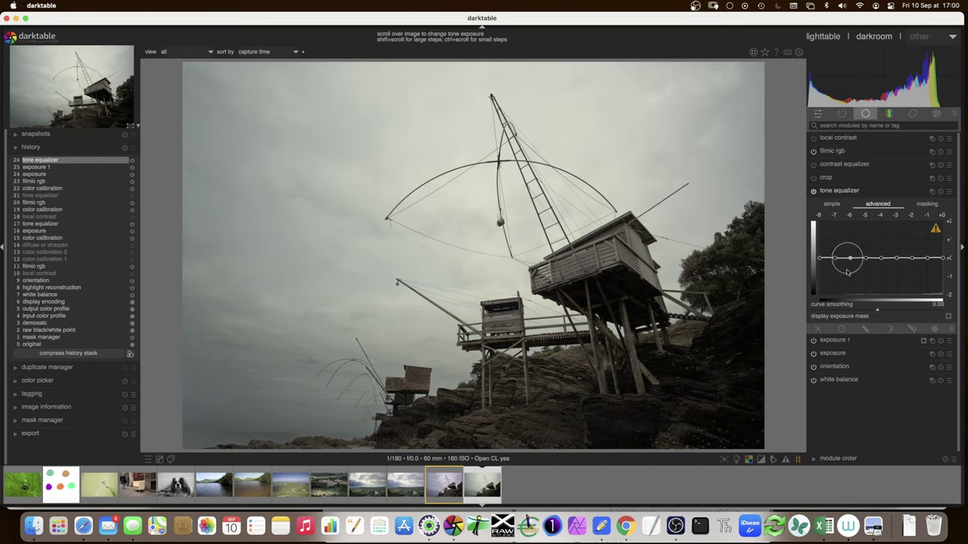
right_click(847, 272)
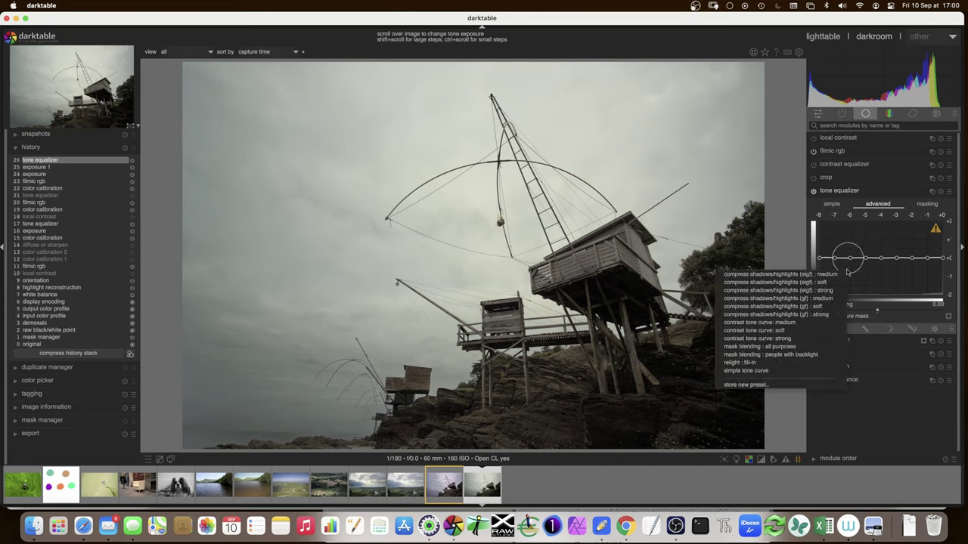
click(821, 371)
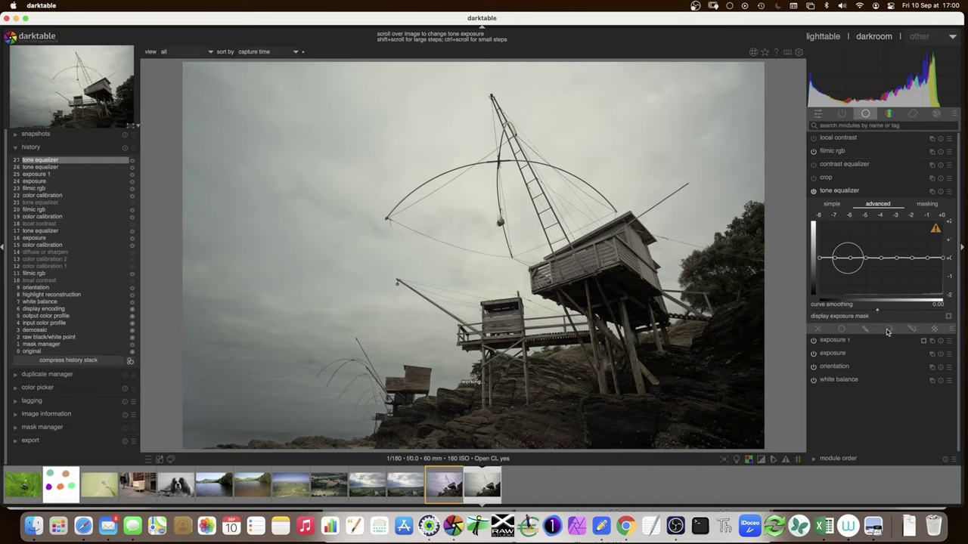
Step: Toggle the tone equalizer's exposure mask display to inspect the mask and refresh the histogram, leaving the overlay hidden
click(948, 317)
click(948, 317)
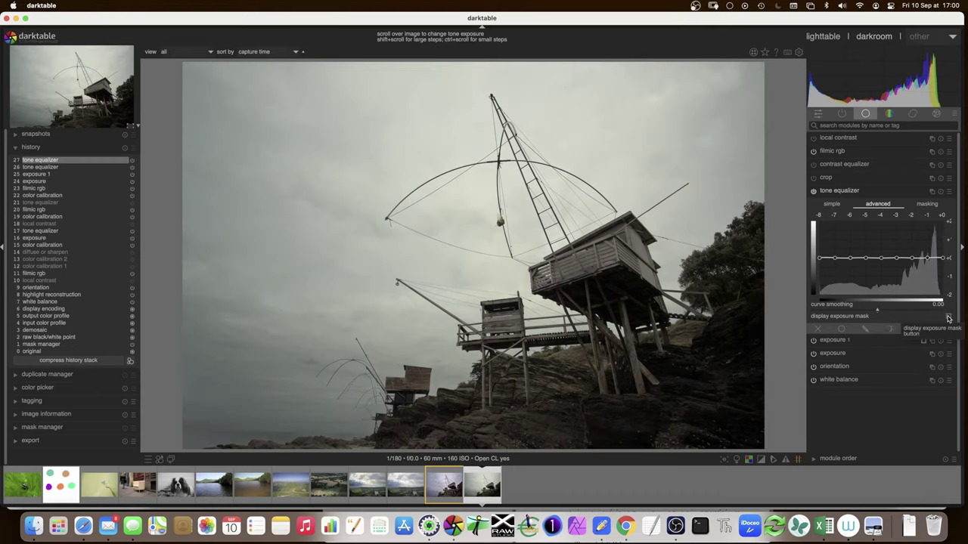
click(948, 318)
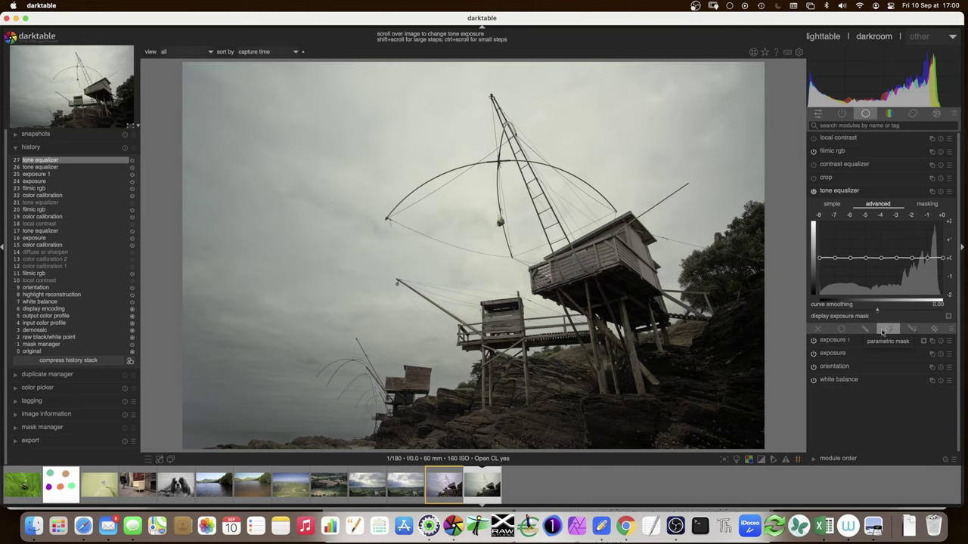
Step: Give the tone equalizer a raster mask taken from the exposure 1 instance
click(938, 329)
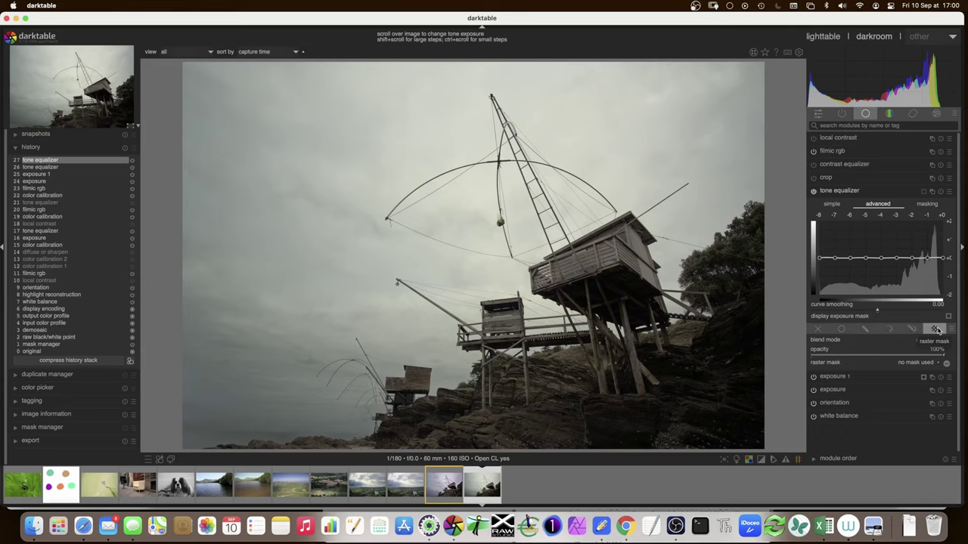
click(916, 364)
click(917, 368)
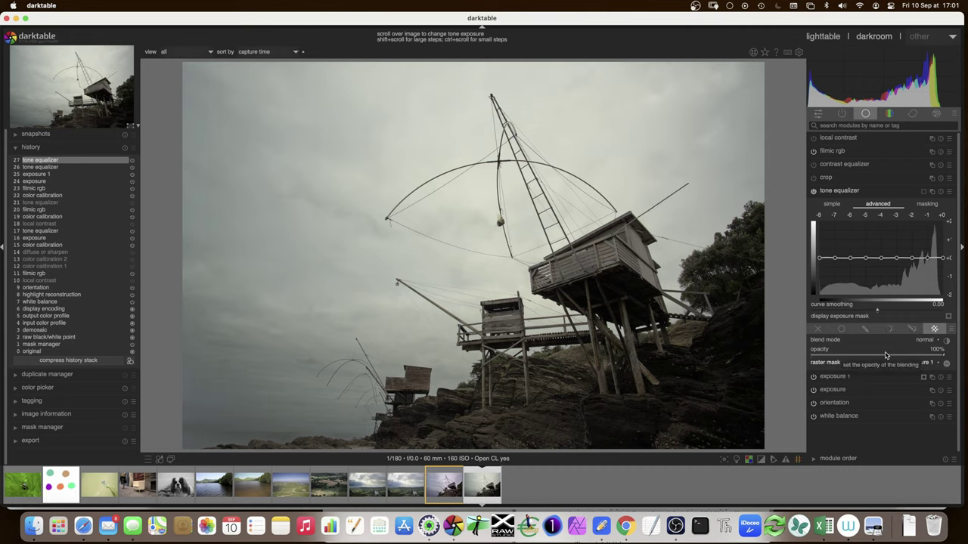
Step: Switch the tone equalizer's blend colorspace to RGB (scene) and set its blend mode to multiply
click(925, 342)
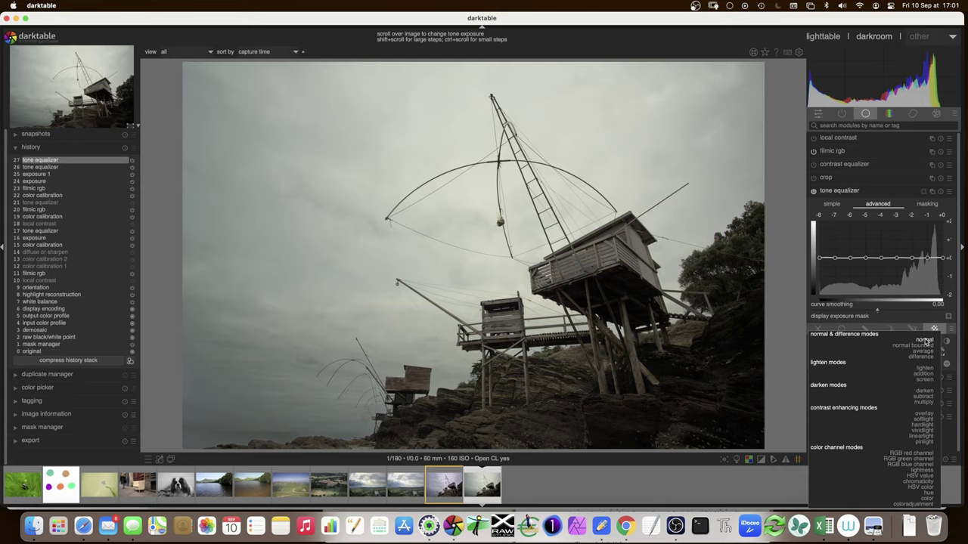
click(949, 330)
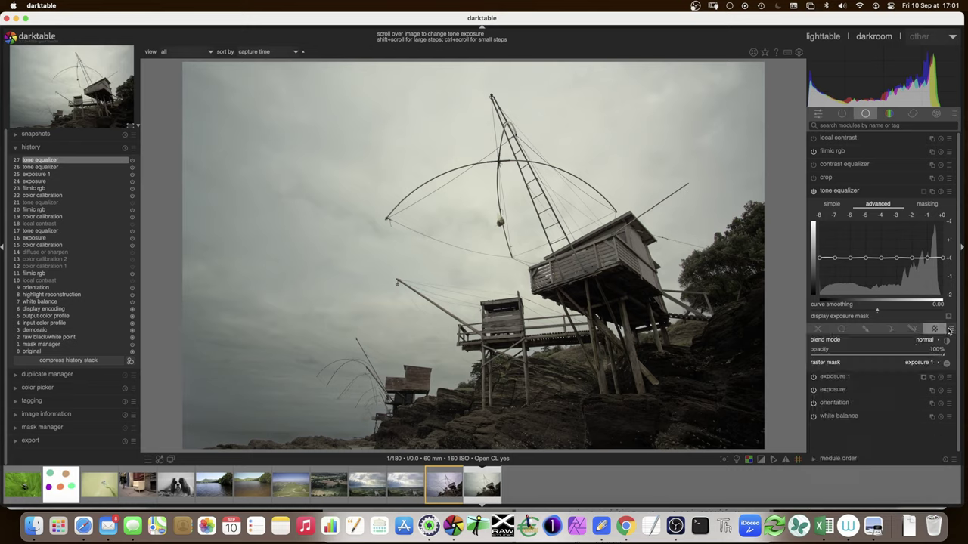
click(950, 331)
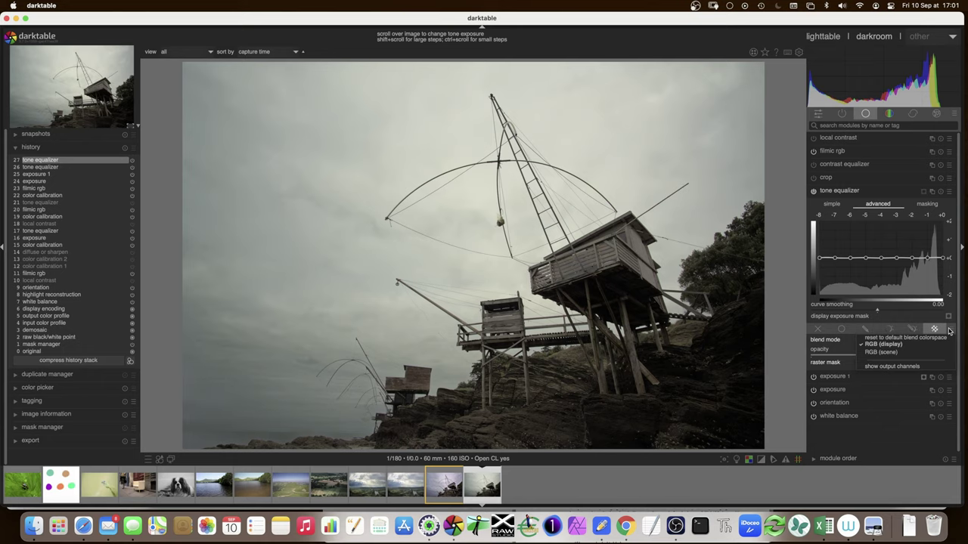
click(894, 354)
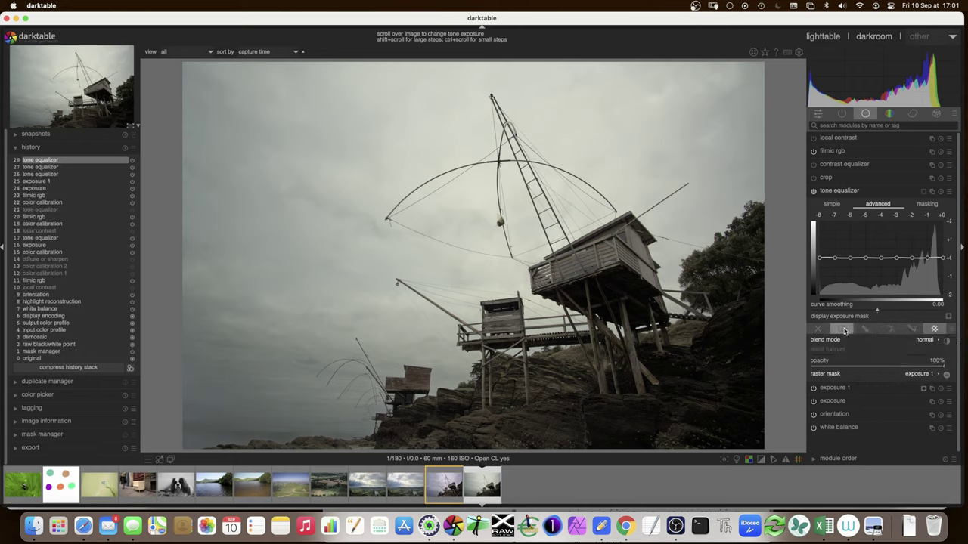
click(927, 341)
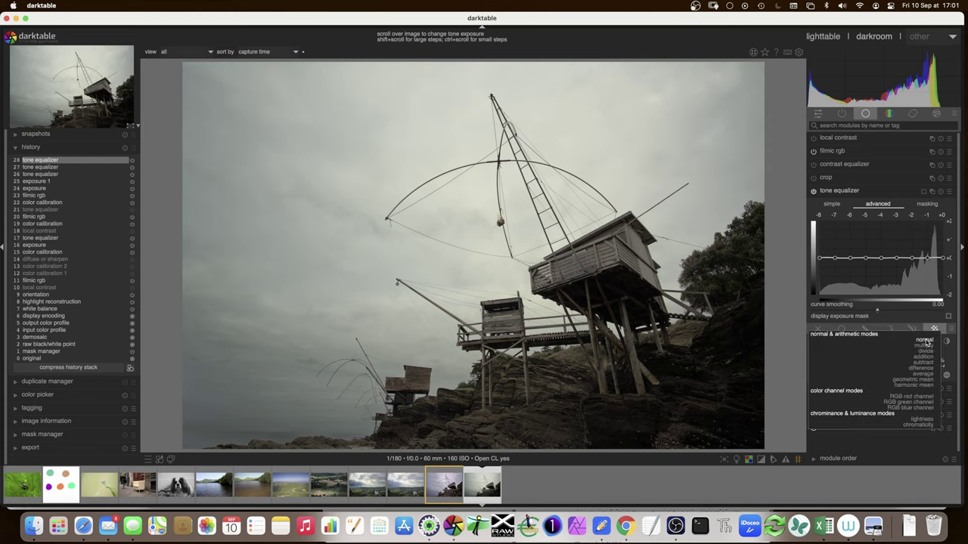
click(925, 345)
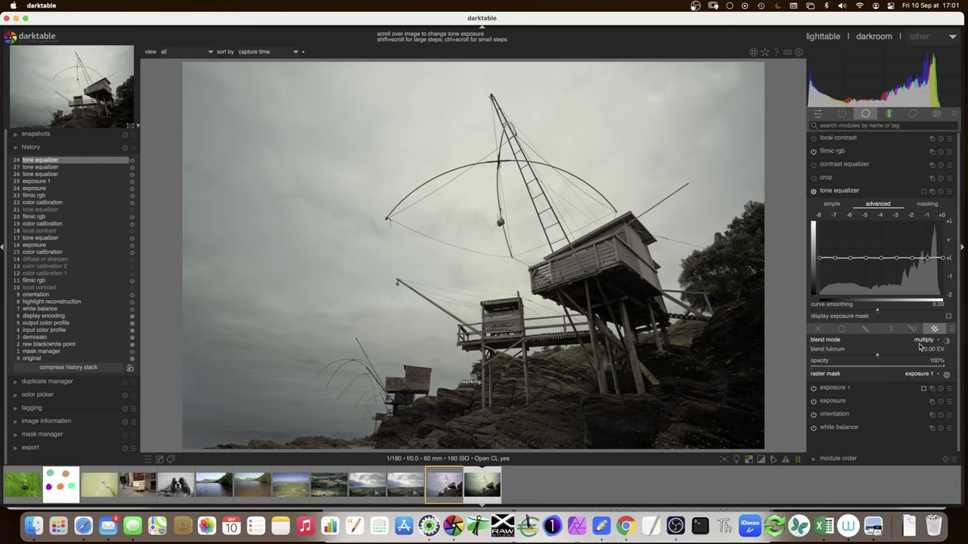
Step: Compare the fishing hut photo with the tone equalizer off and on, leaving the module enabled
click(813, 191)
click(813, 191)
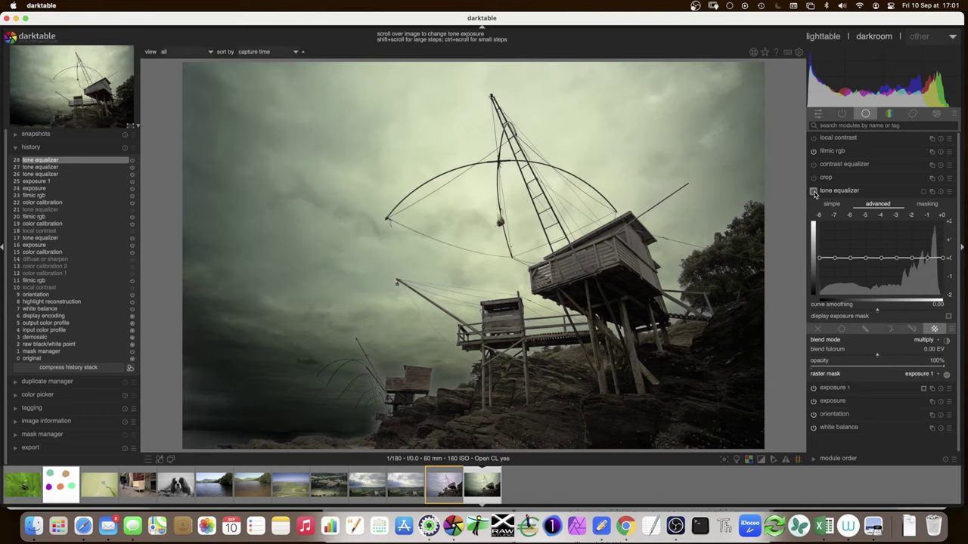
click(813, 191)
click(814, 191)
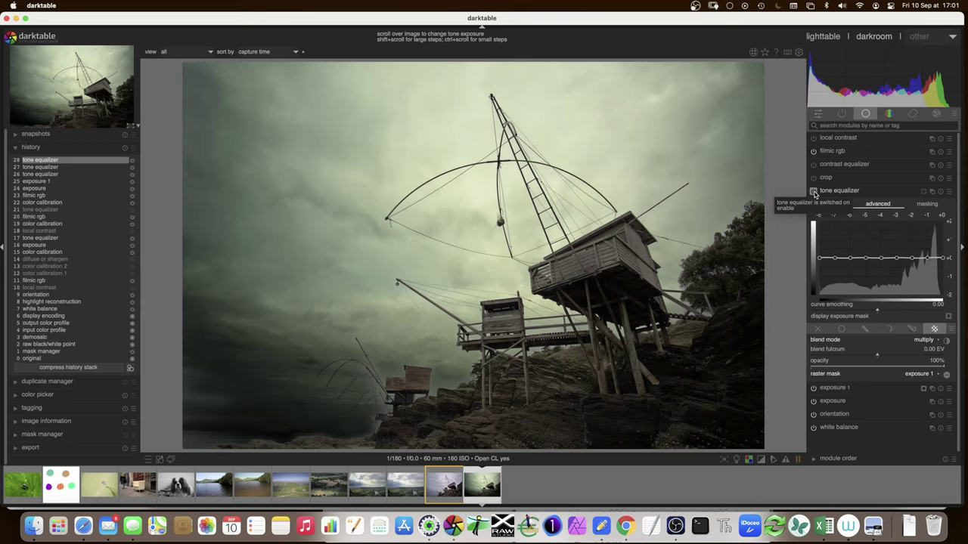
click(814, 191)
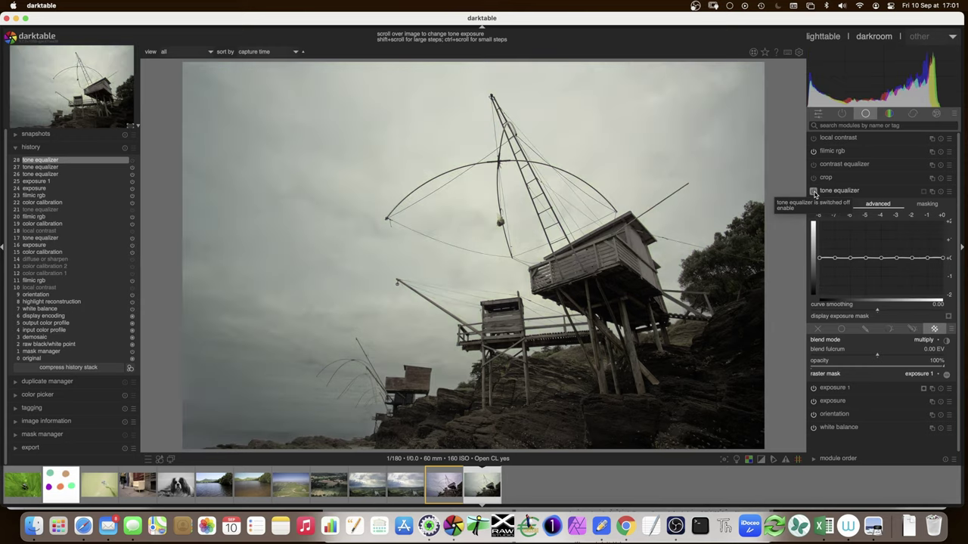
click(814, 191)
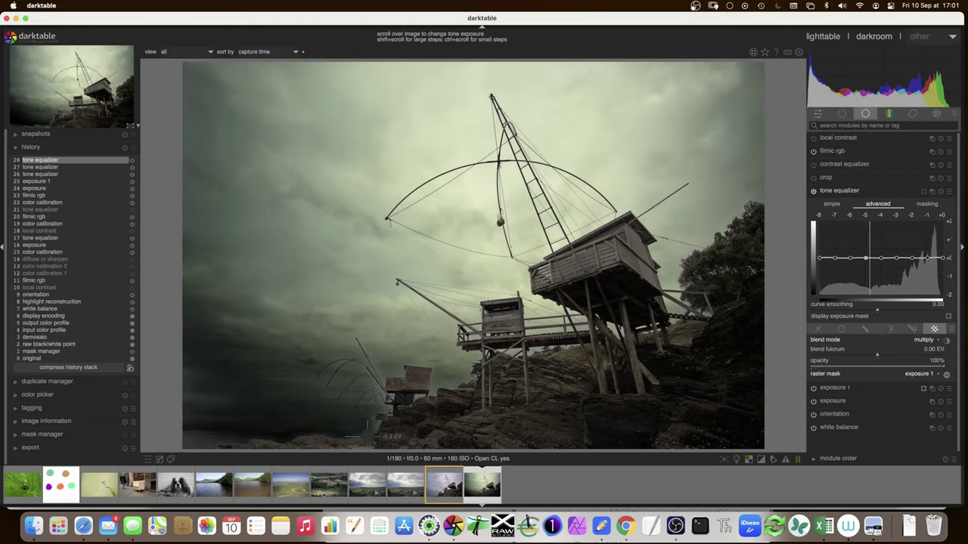
Step: Set the blend fulcrum to 0.90 EV and shape the tone equalizer curve, lifting shadows and mid-tones about 1.9 EV and lowering speculars about 0.7 EV
click(891, 356)
click(897, 356)
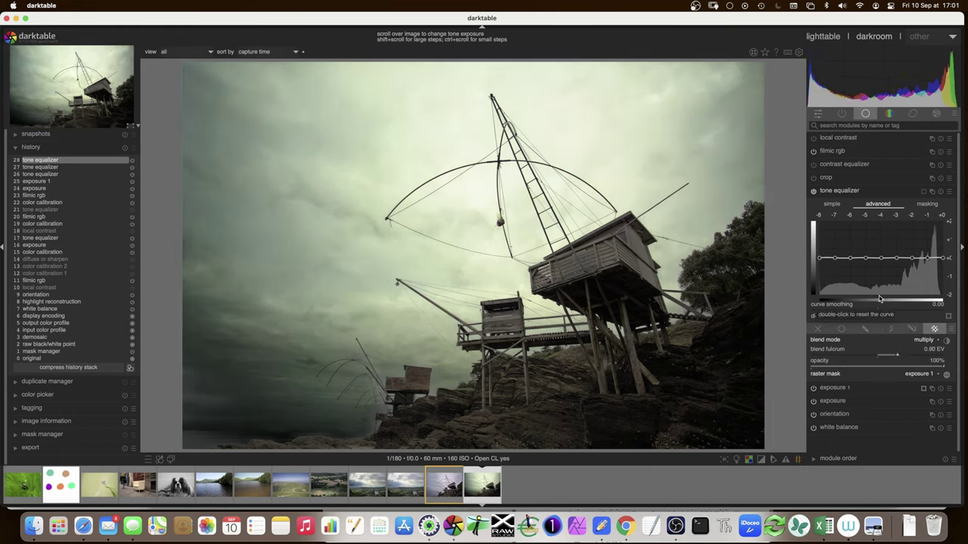
scroll(847, 253, up, 3)
drag(845, 252, 821, 225)
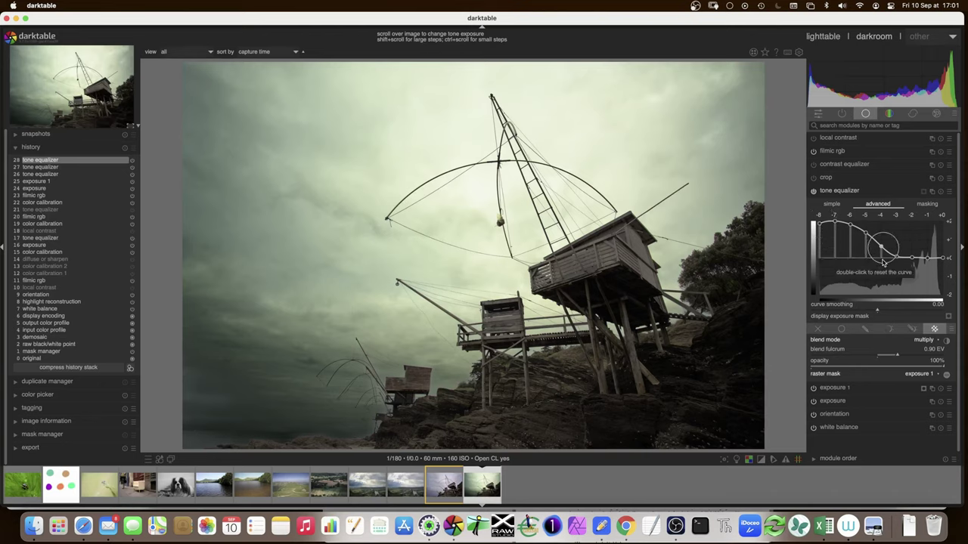
drag(883, 263, 900, 264)
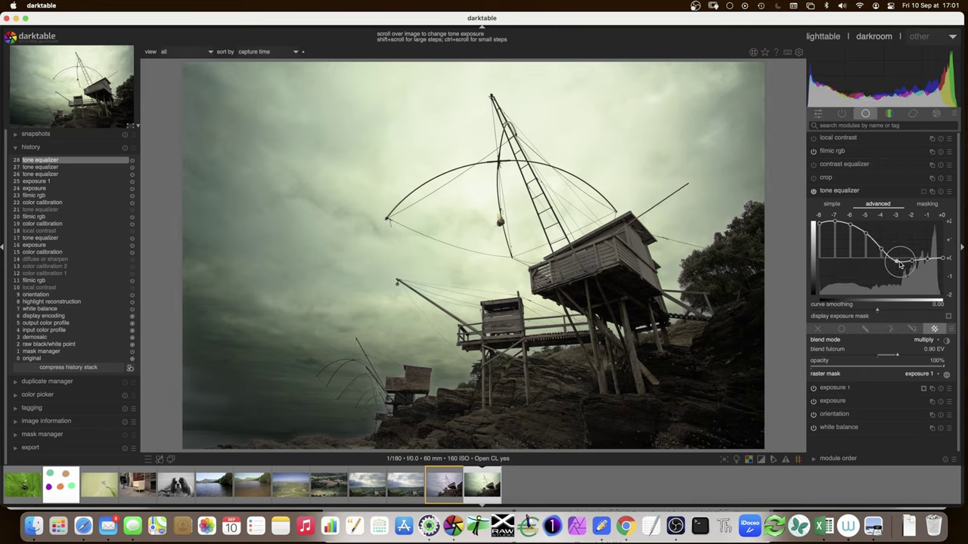
scroll(928, 260, down, 3)
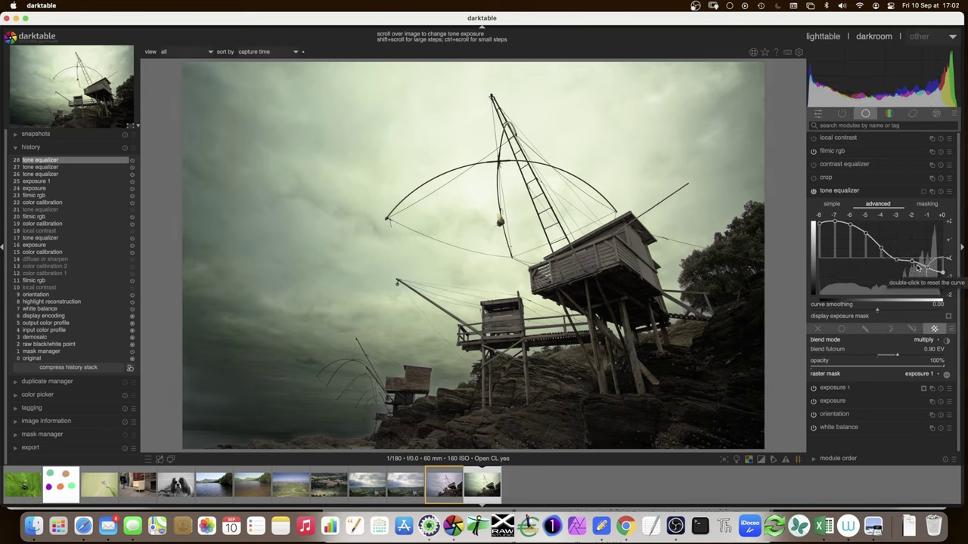
scroll(888, 230, up, 3)
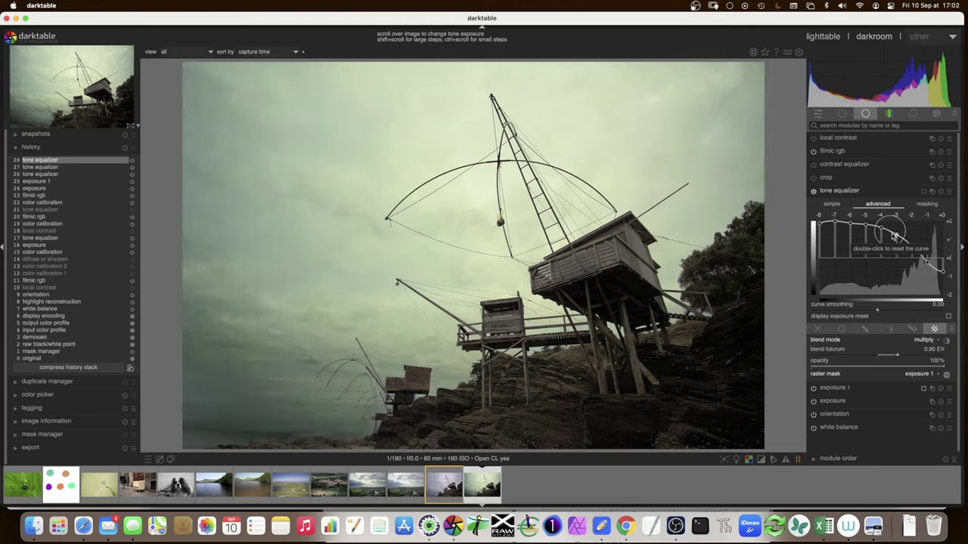
drag(895, 250, 895, 232)
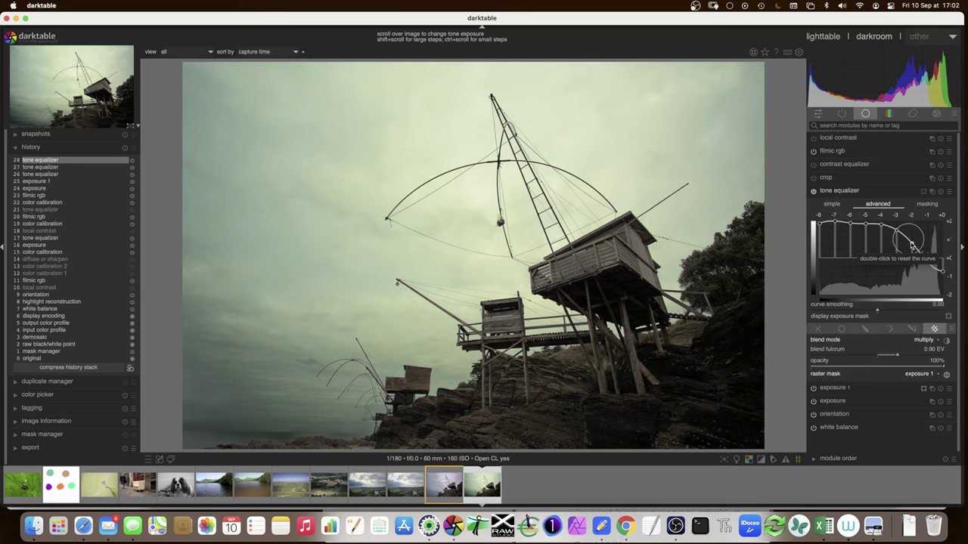
scroll(915, 243, down, 2)
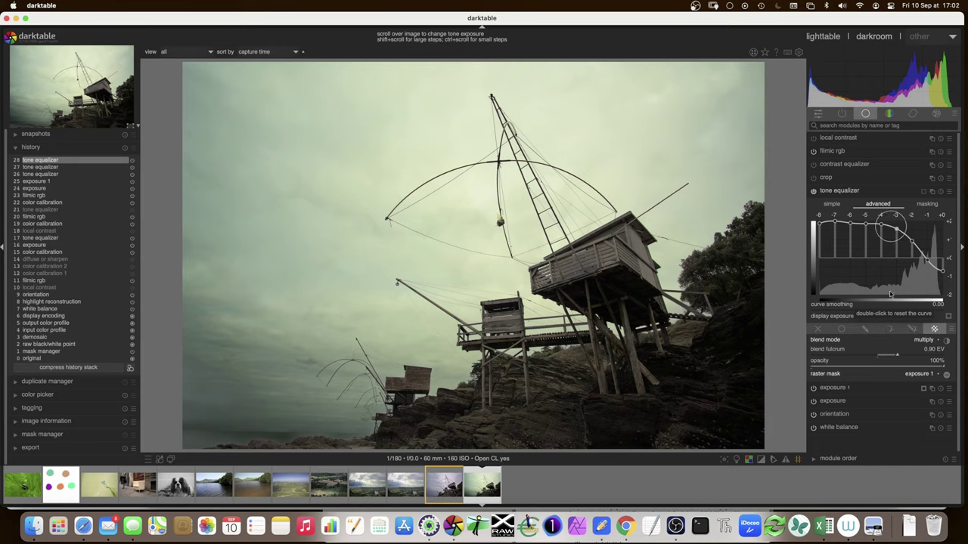
Step: Collapse the tone equalizer, compress the history stack and compare the earlier exposure state with the latest tone equalizer state
click(849, 190)
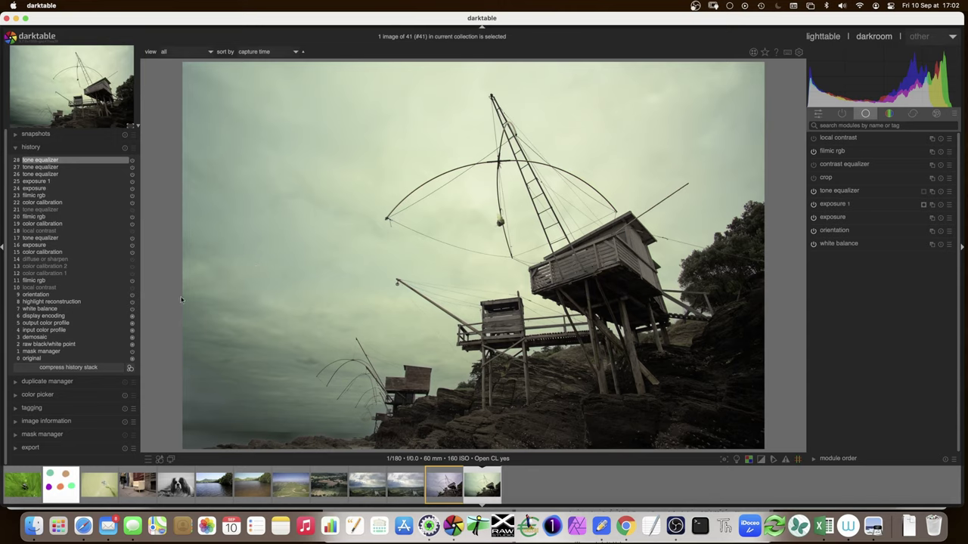
click(68, 368)
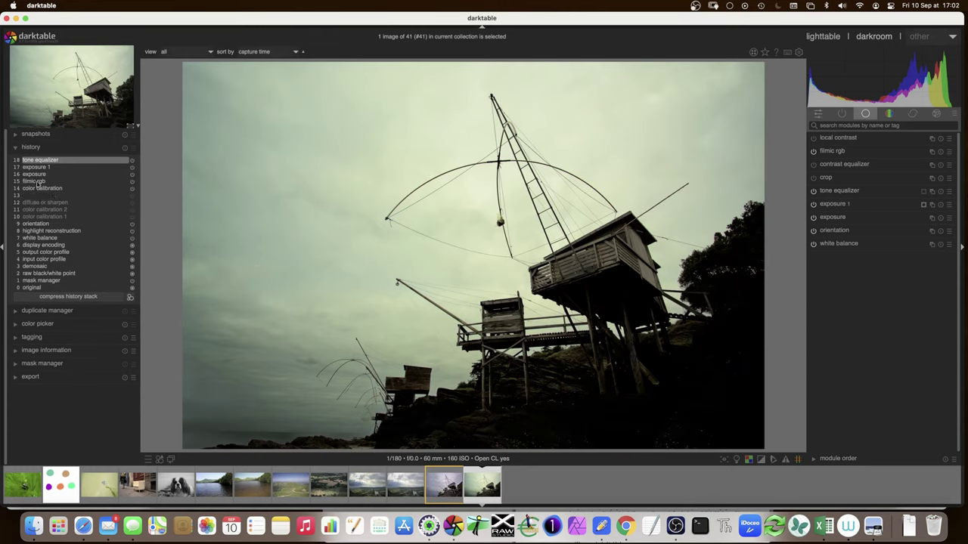
click(34, 174)
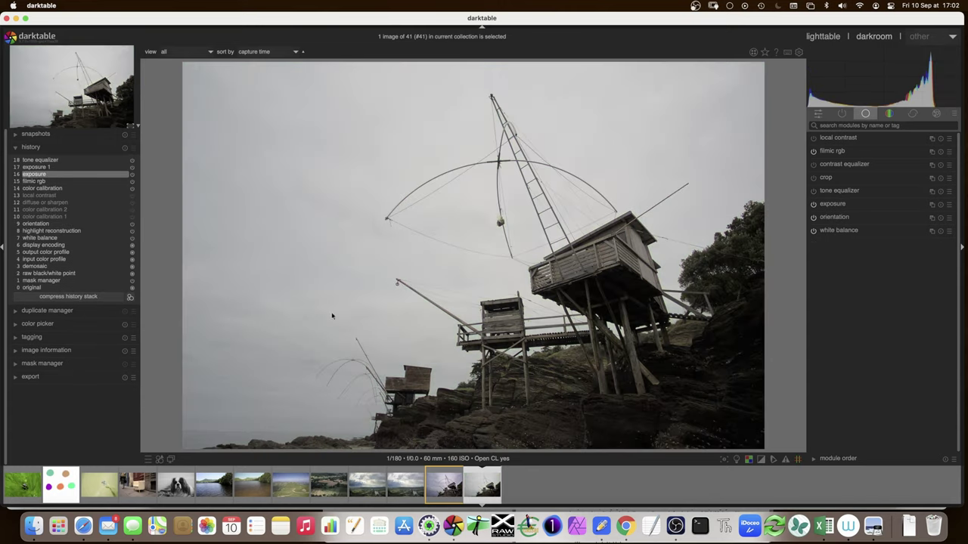
mouse_move(71, 164)
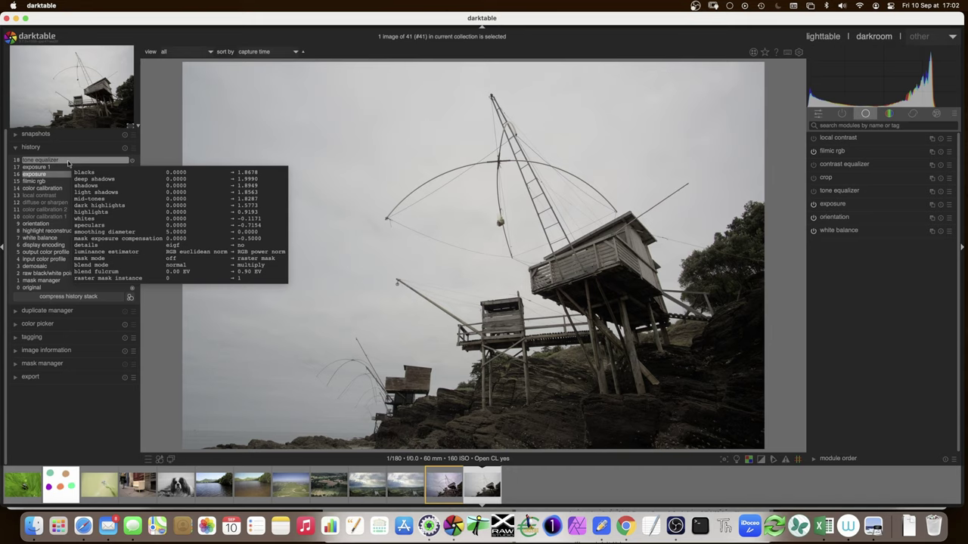
click(68, 162)
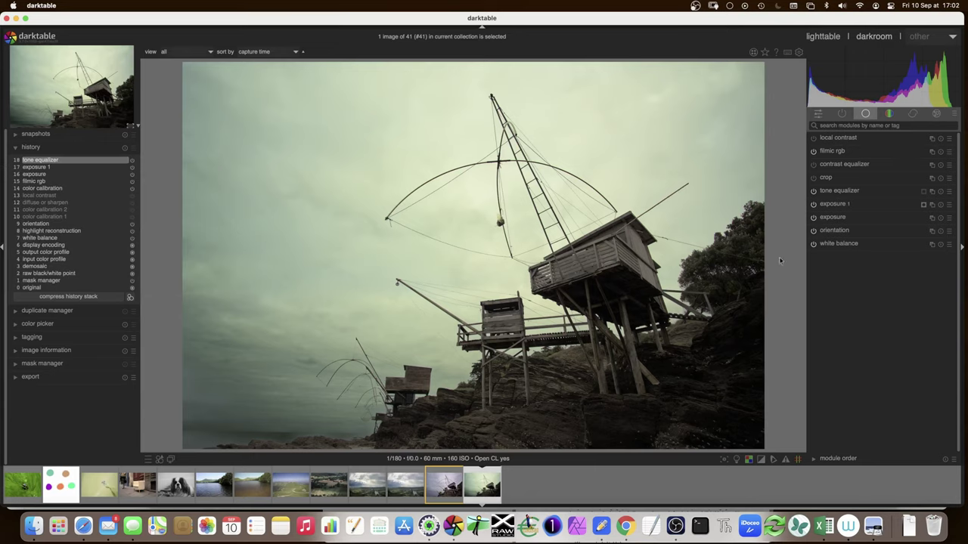
Step: Recalculate the color calibration's CAT illuminant from nearly the whole image area with its picker, and collapse the module
click(843, 114)
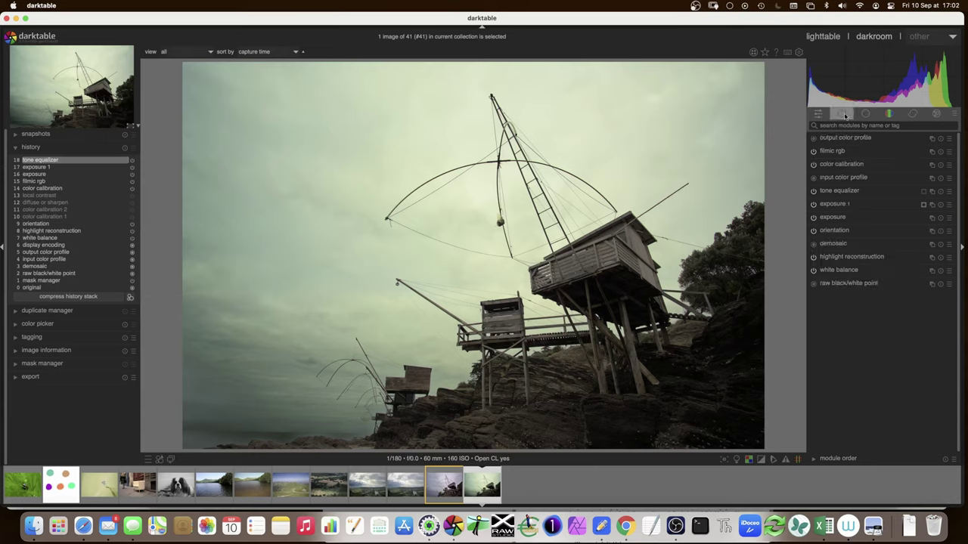
click(854, 164)
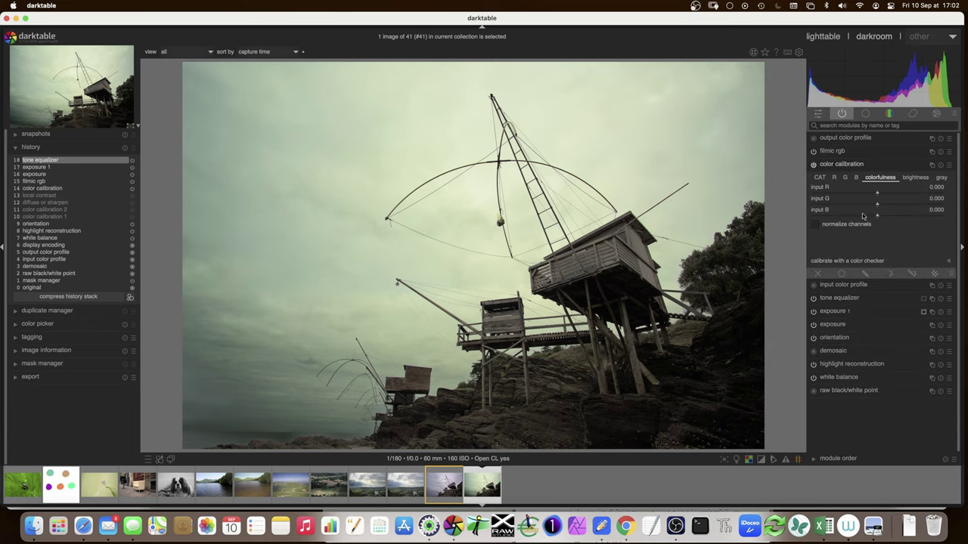
click(820, 177)
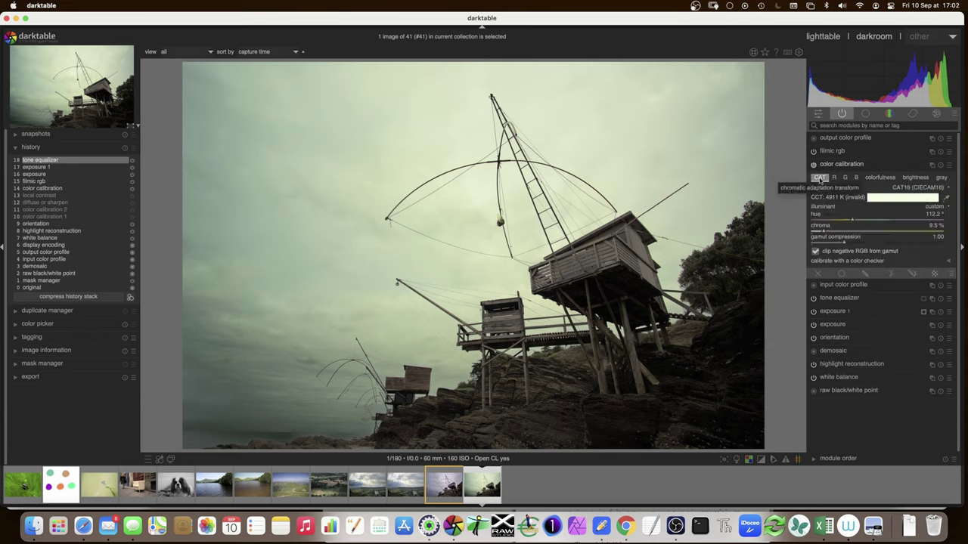
click(946, 198)
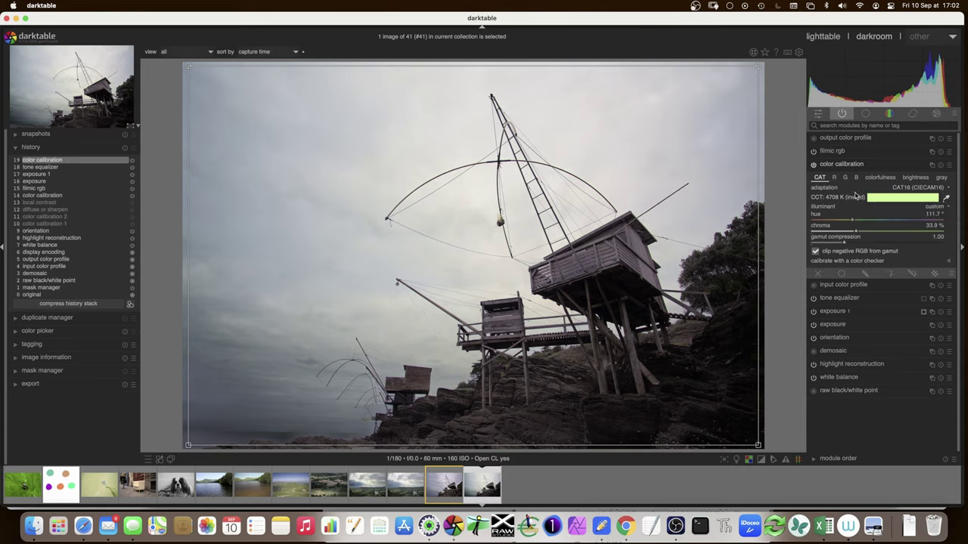
click(842, 166)
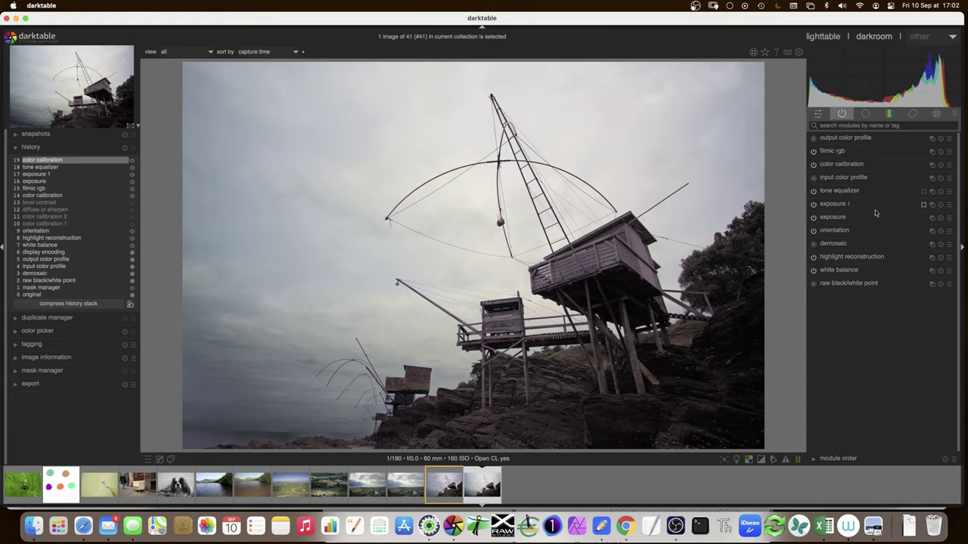
Step: Add a new color calibration instance and go through its R, G and B channel settings, ending on the blue channel
click(850, 166)
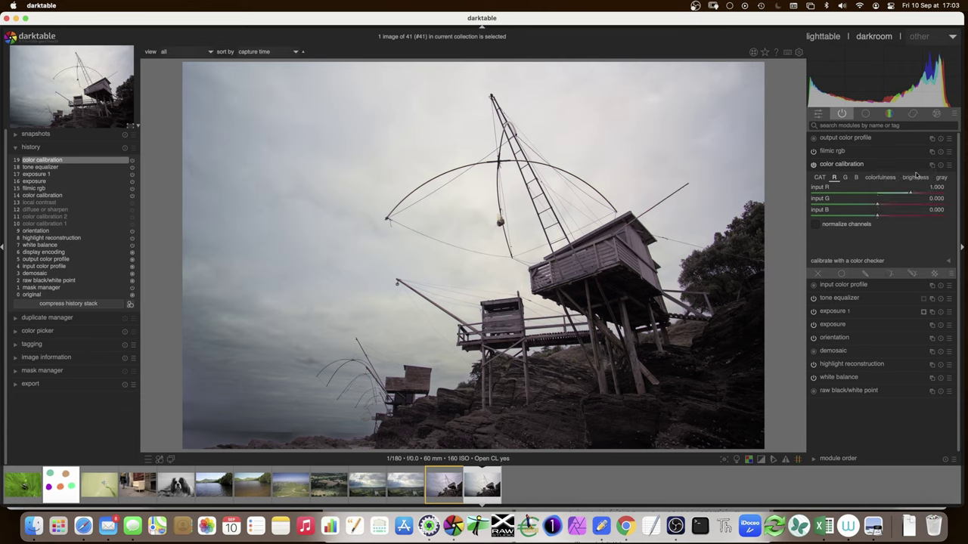
click(880, 176)
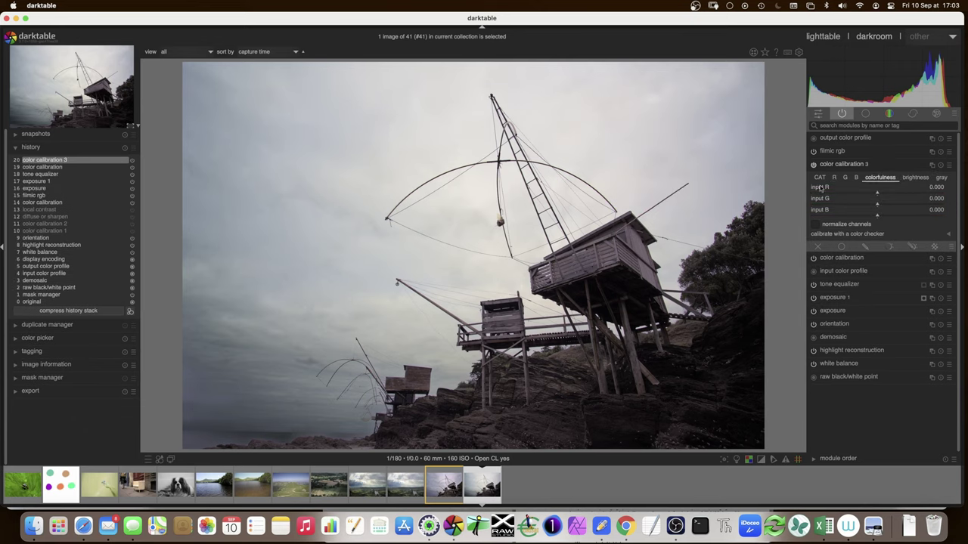
click(834, 177)
click(844, 177)
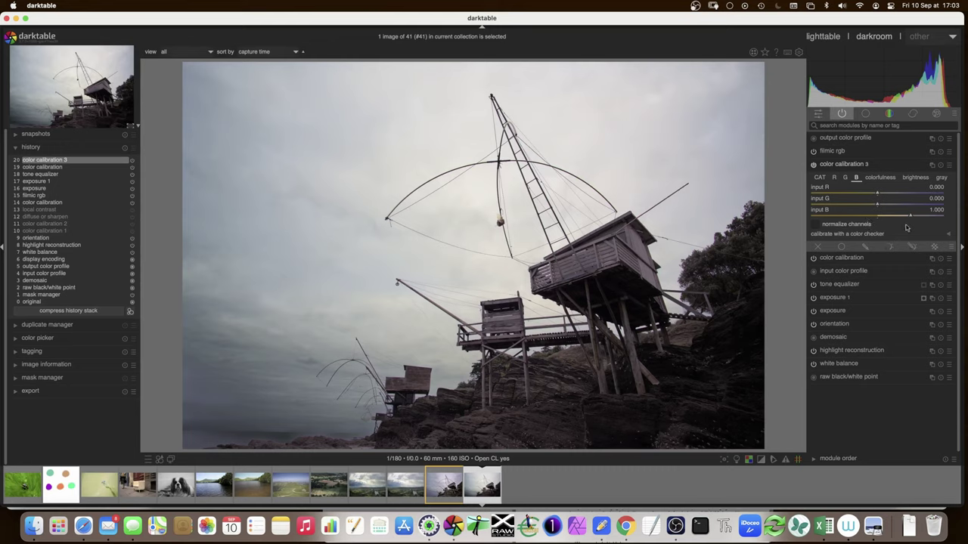
click(834, 177)
click(856, 176)
Step: Switch the scope to the vectorscope and set the blue channel's input R to -0.149 in color calibration 3
click(909, 54)
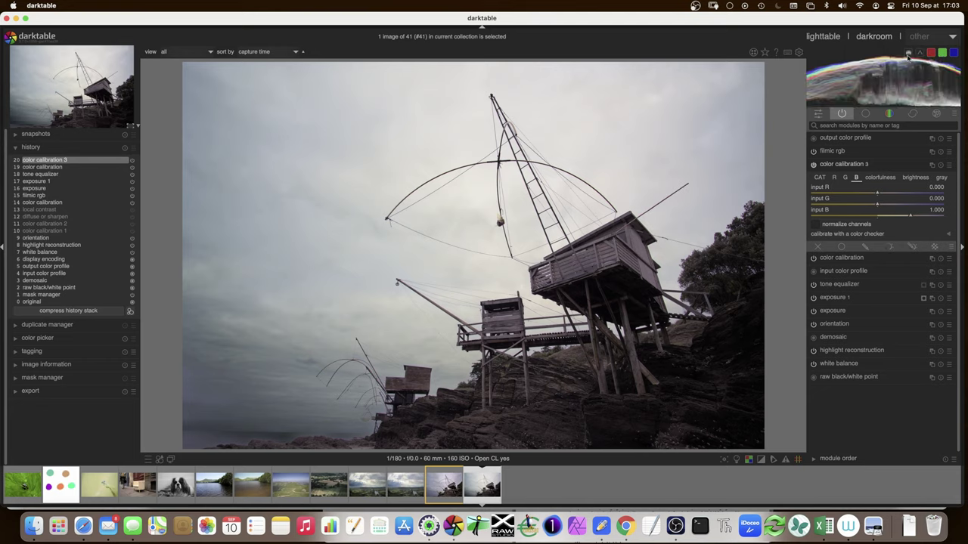
click(910, 54)
click(910, 54)
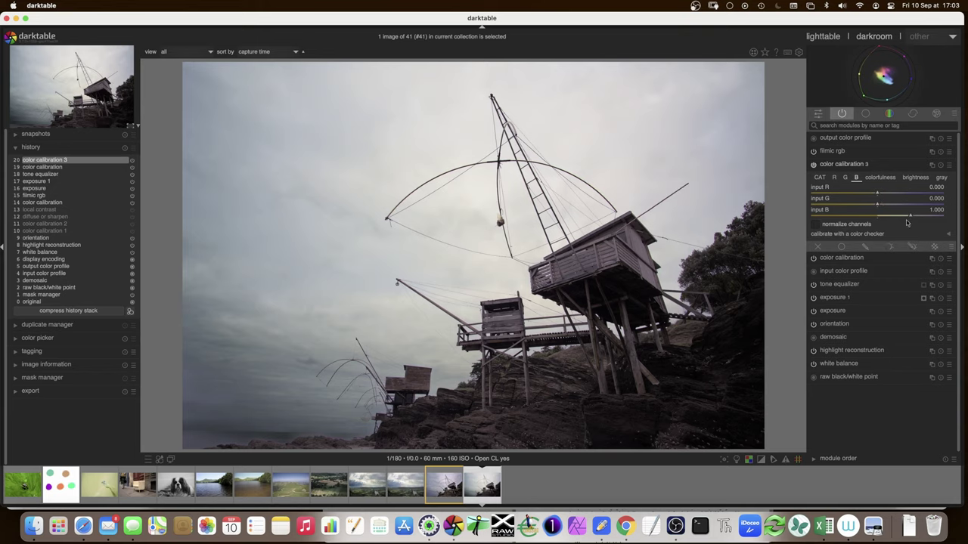
drag(877, 195, 872, 195)
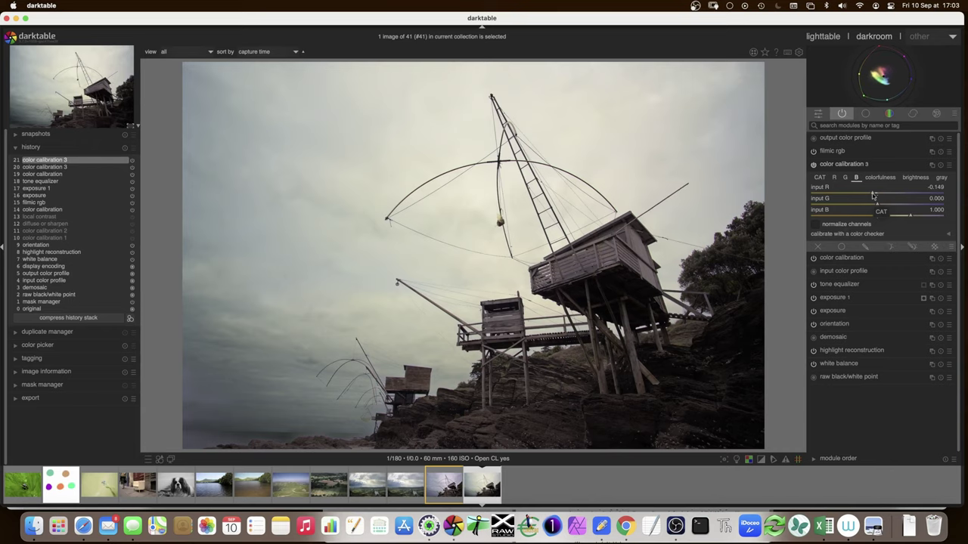
Step: Lower the blue channel's input R to -0.263 in color calibration 3
drag(872, 195, 870, 195)
drag(870, 195, 868, 195)
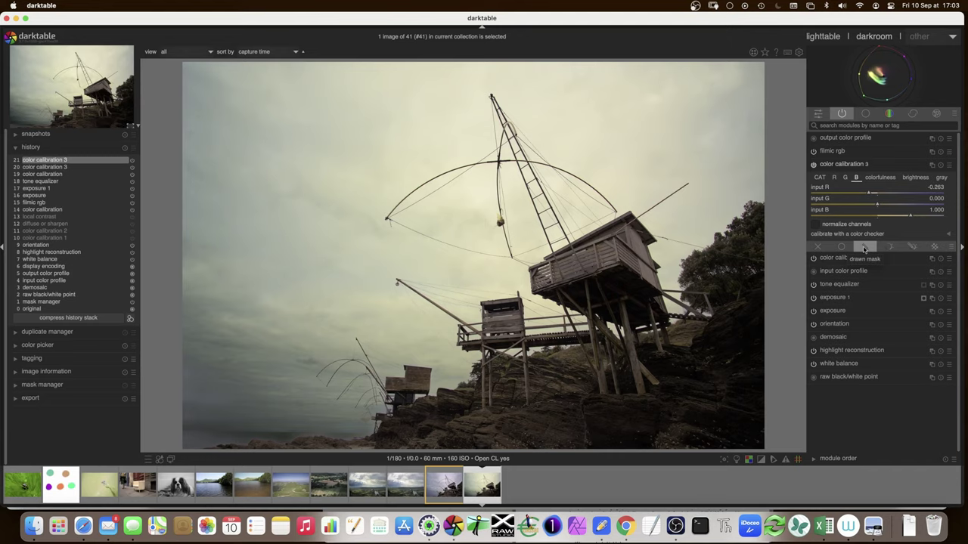
Step: Restrict color calibration 3 to darker tones with a parametric mask on the Jz channel, its upper input limits at 0.34 and 0.55
click(889, 246)
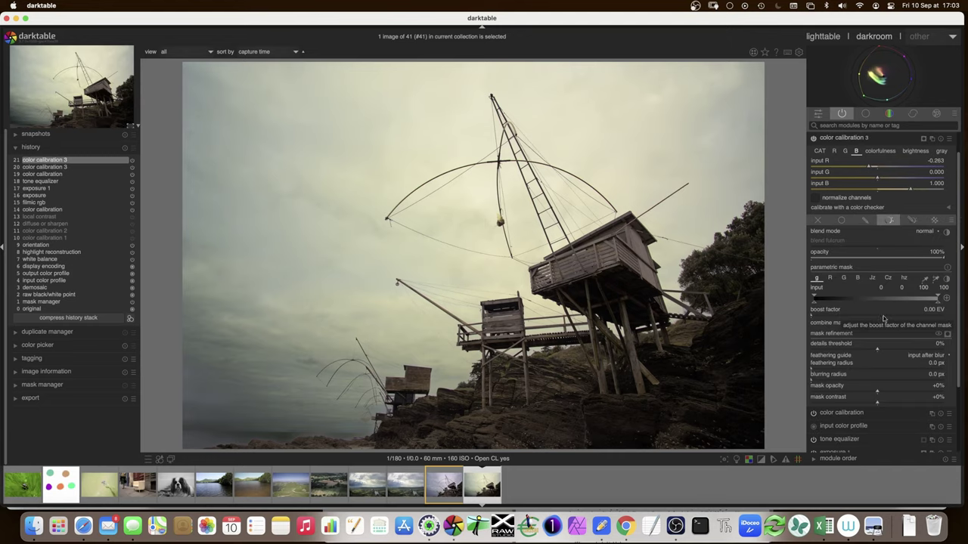
drag(937, 301, 819, 305)
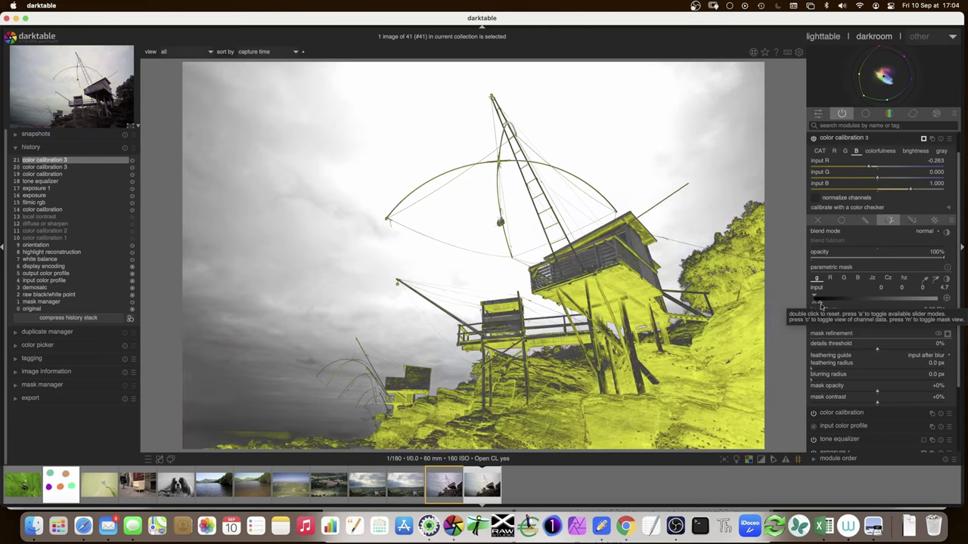
click(872, 279)
click(874, 280)
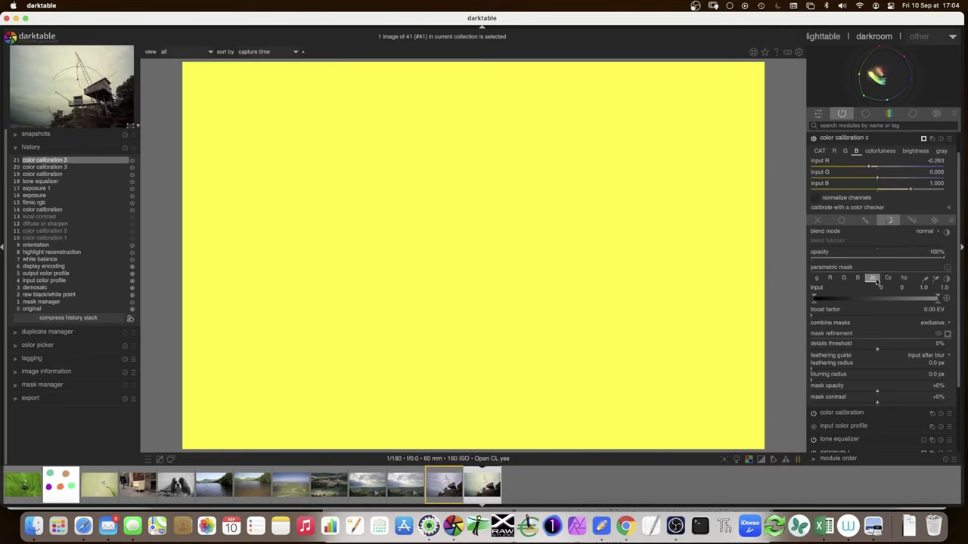
drag(944, 306, 883, 304)
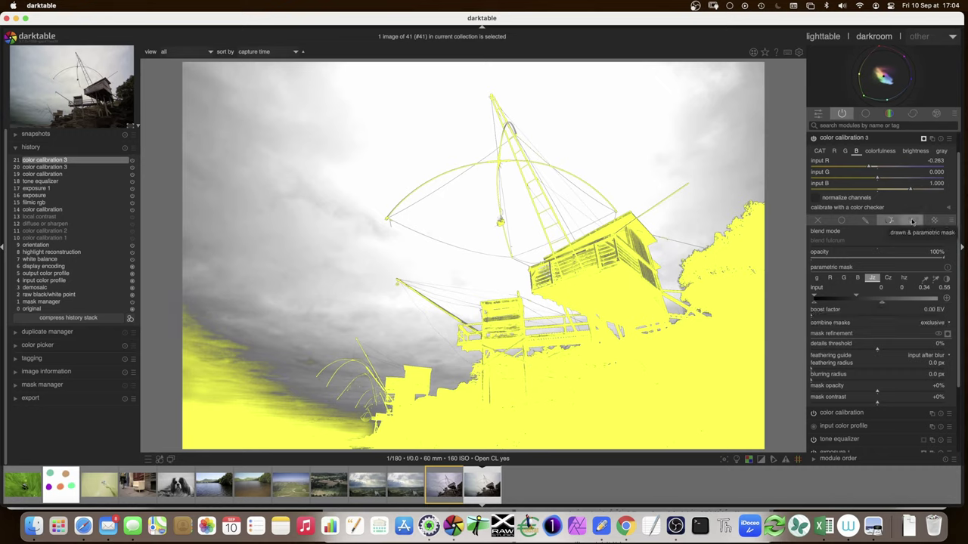
Step: Combine the parametric mask with a drawn path around the huts, mast and rocks, and enlarge the path slightly
click(912, 219)
click(914, 279)
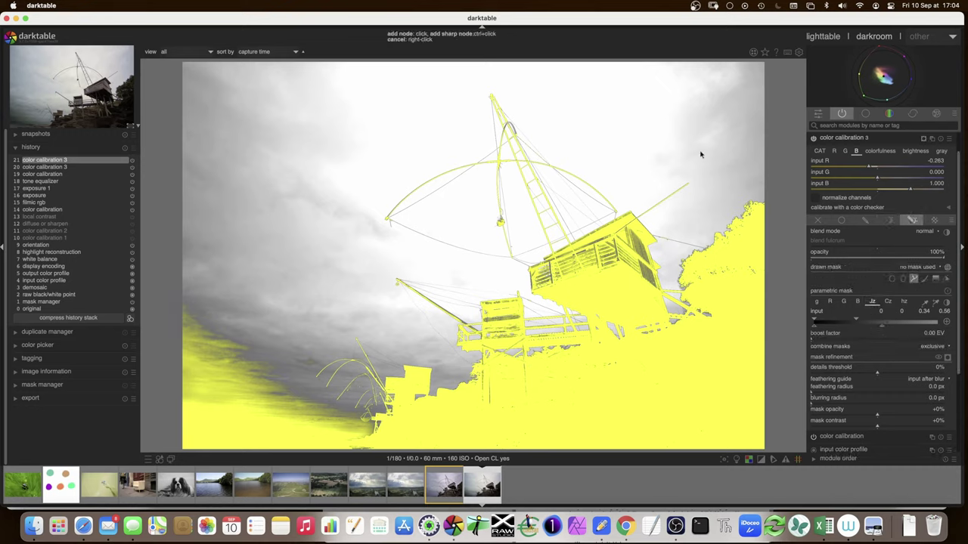
click(604, 125)
click(464, 86)
click(294, 323)
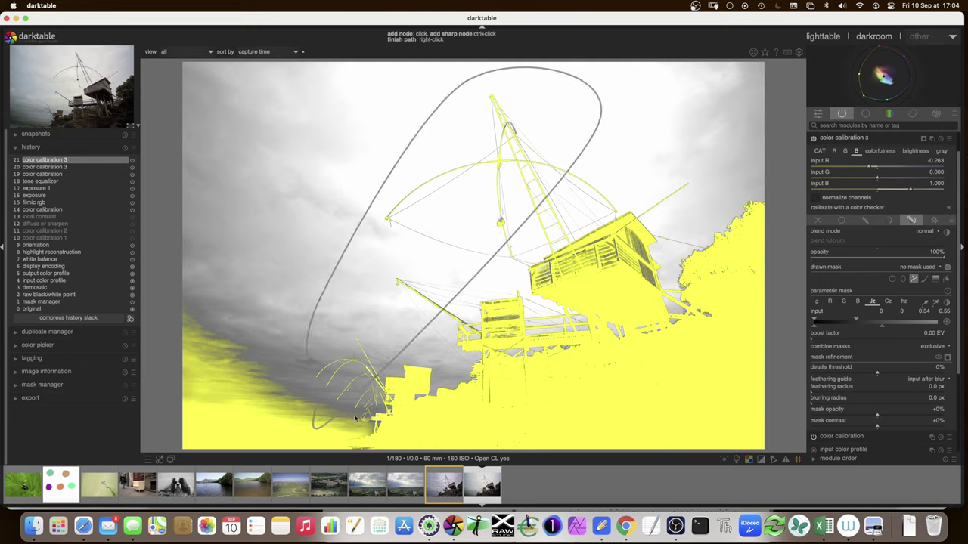
click(344, 442)
click(784, 448)
right_click(764, 165)
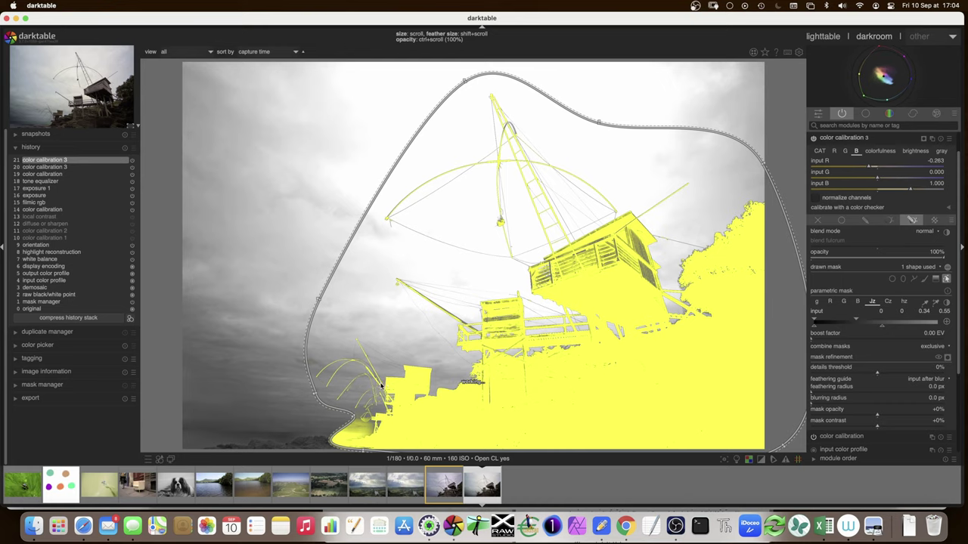
scroll(380, 391, up, 3)
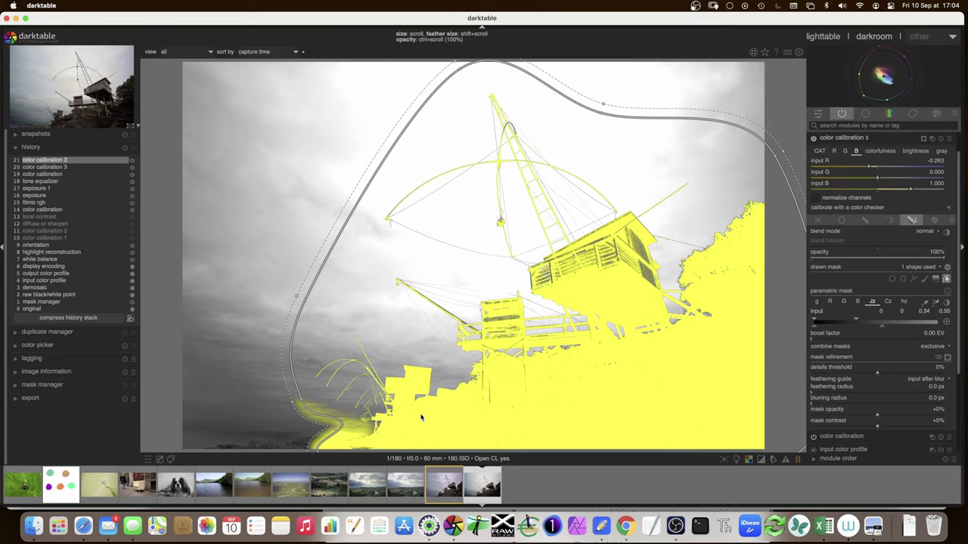
Step: Refine the mask with a 38.9 px feathering radius and 17% details threshold, and hide the mask overlay and path outline
click(836, 393)
click(832, 394)
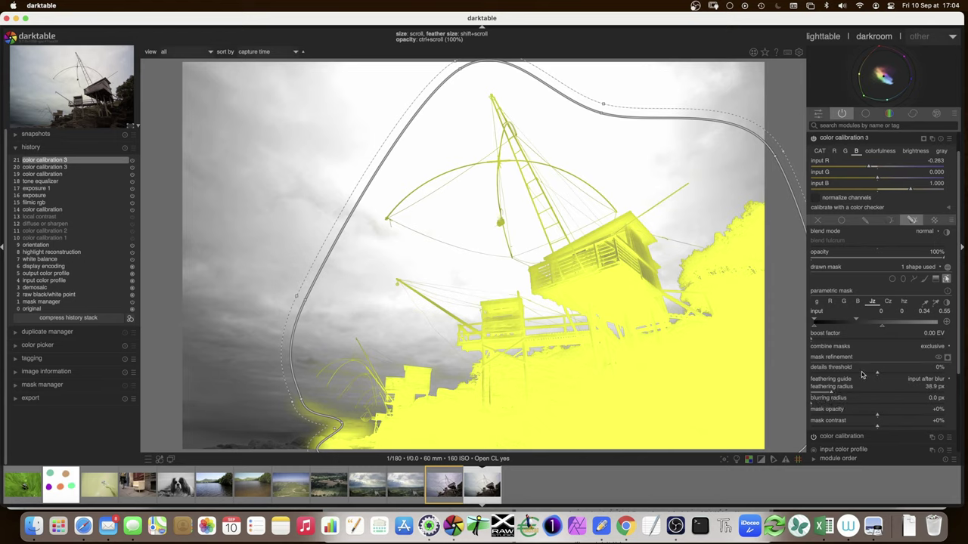
click(889, 375)
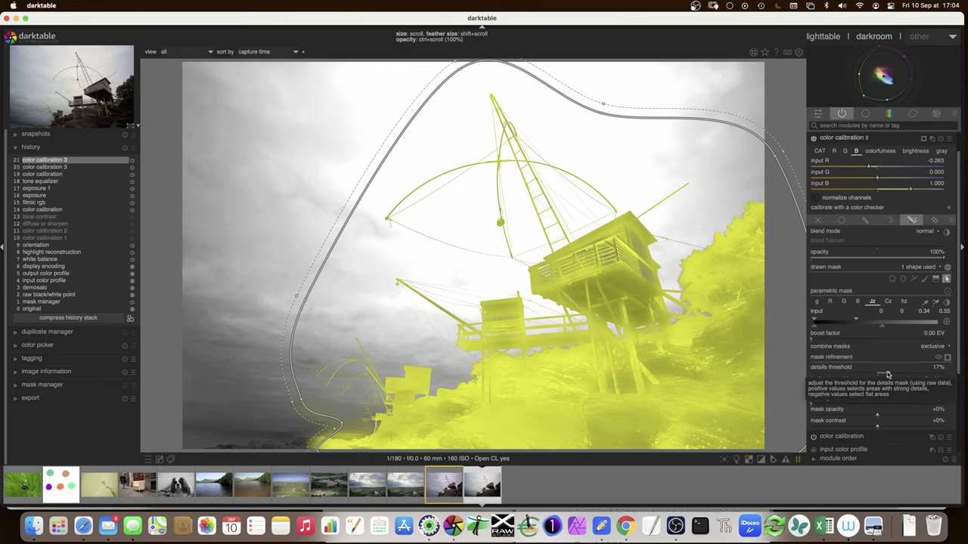
click(948, 359)
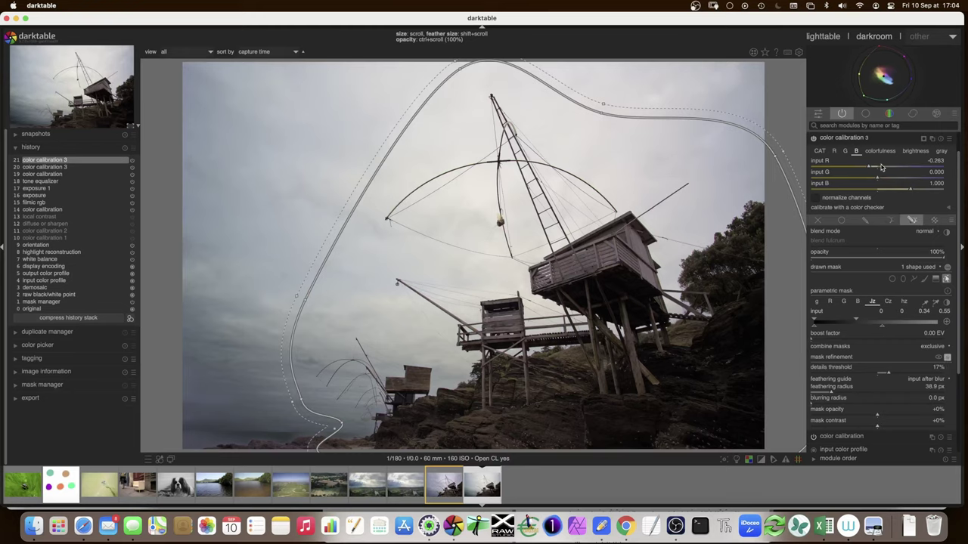
click(946, 280)
Step: Switch color calibration 3 off and on to compare its effect, and collapse the module
click(814, 138)
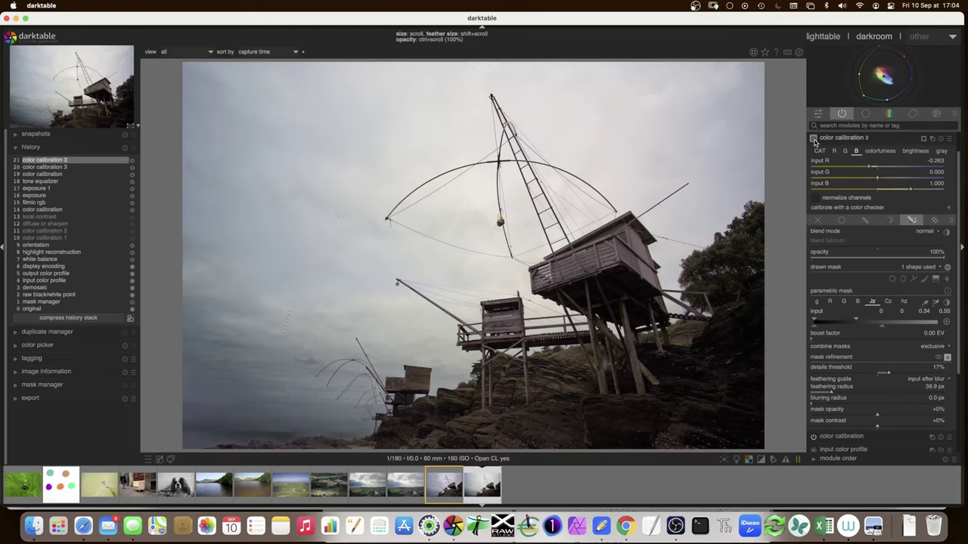
click(813, 138)
click(814, 138)
click(814, 138)
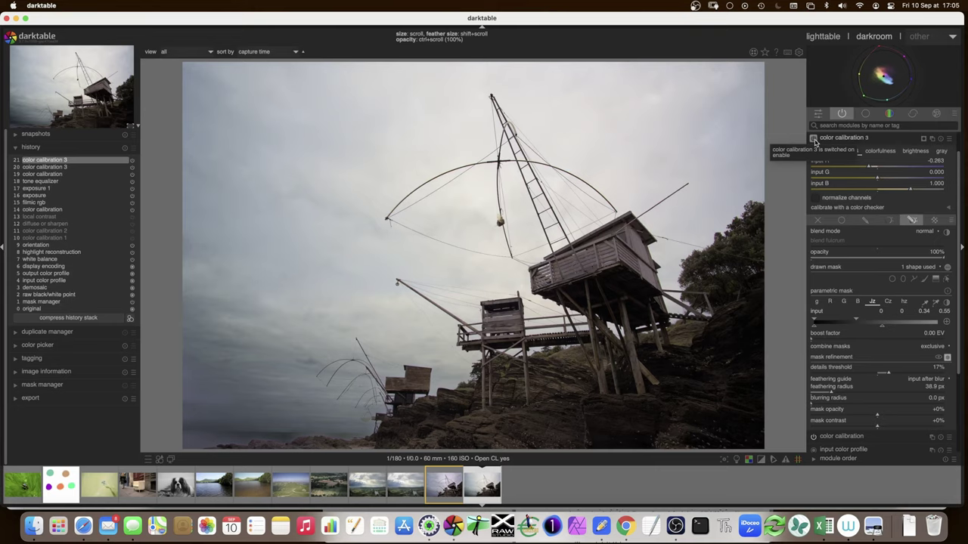
click(839, 138)
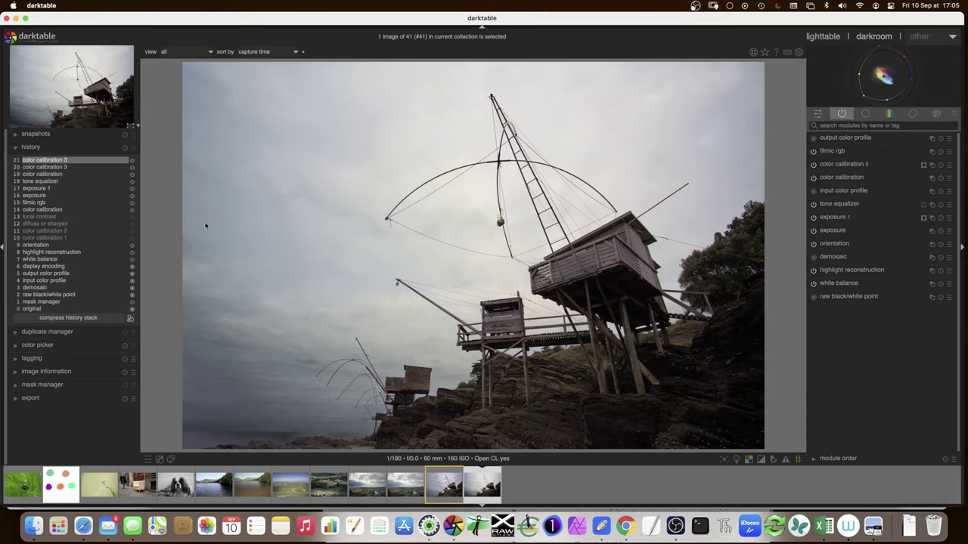
Step: Compress the history stack and compare the first exposure state with the latest color calibration 3 state
click(90, 318)
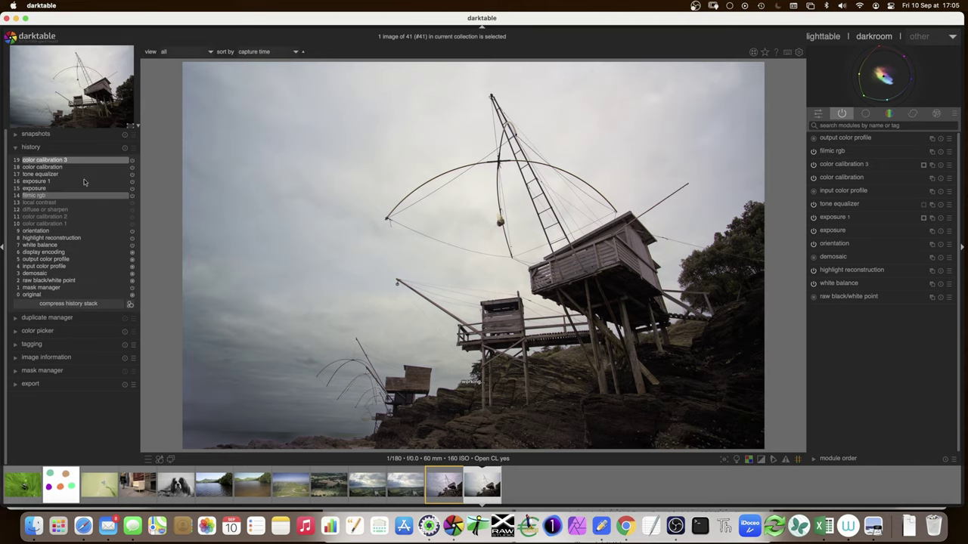
click(77, 189)
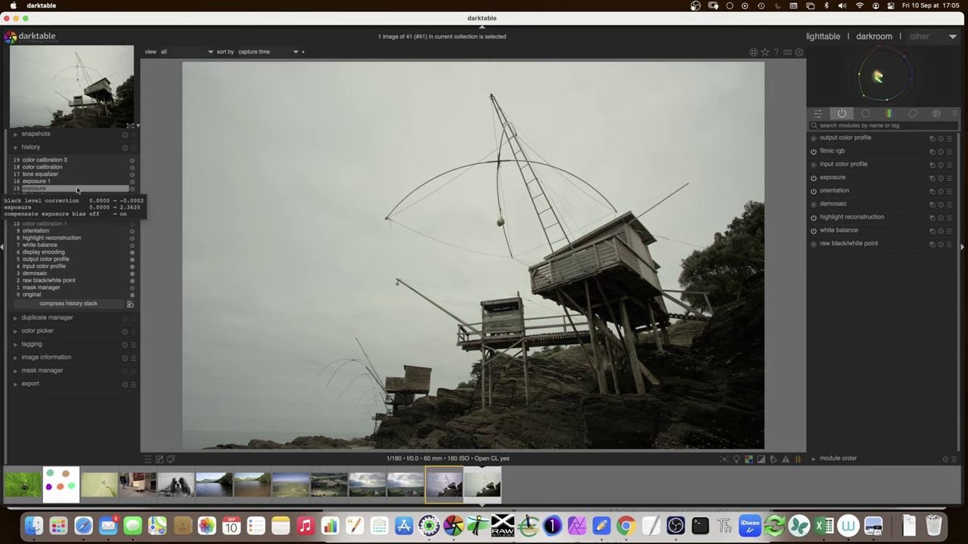
click(63, 161)
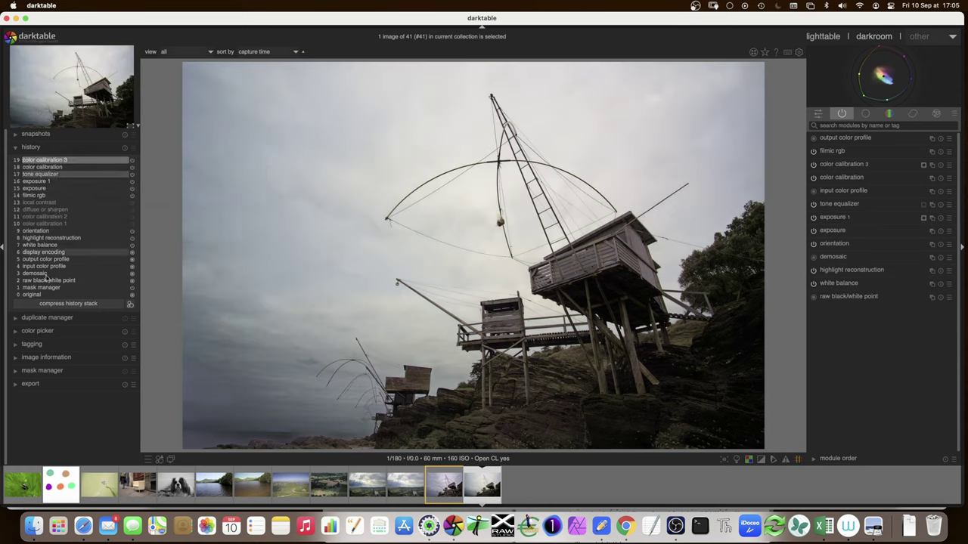